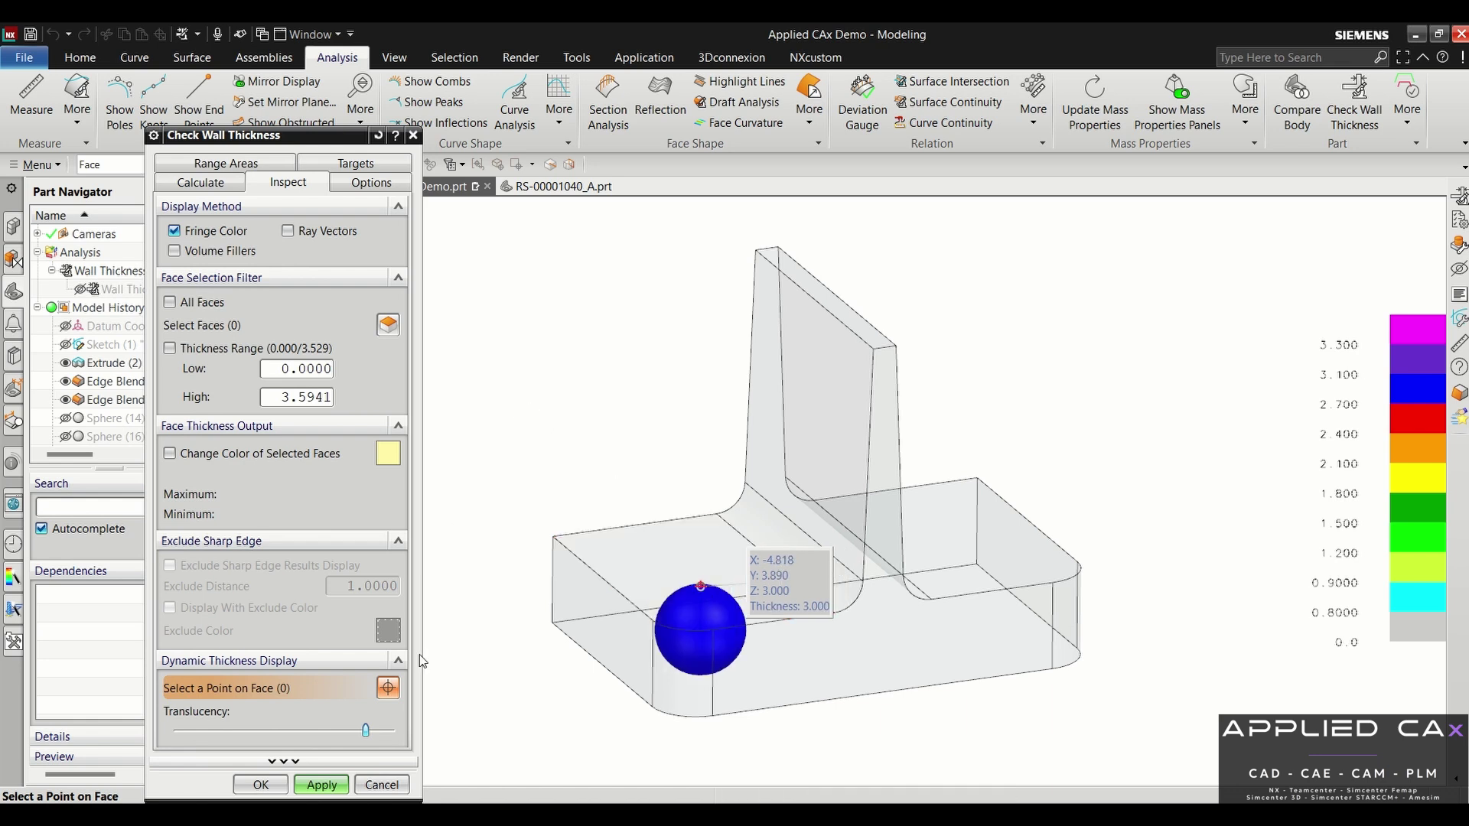
Step: Cancel the wall thickness check and unhide Sphere (16) and Sphere (14) in the Part Navigator
click(379, 788)
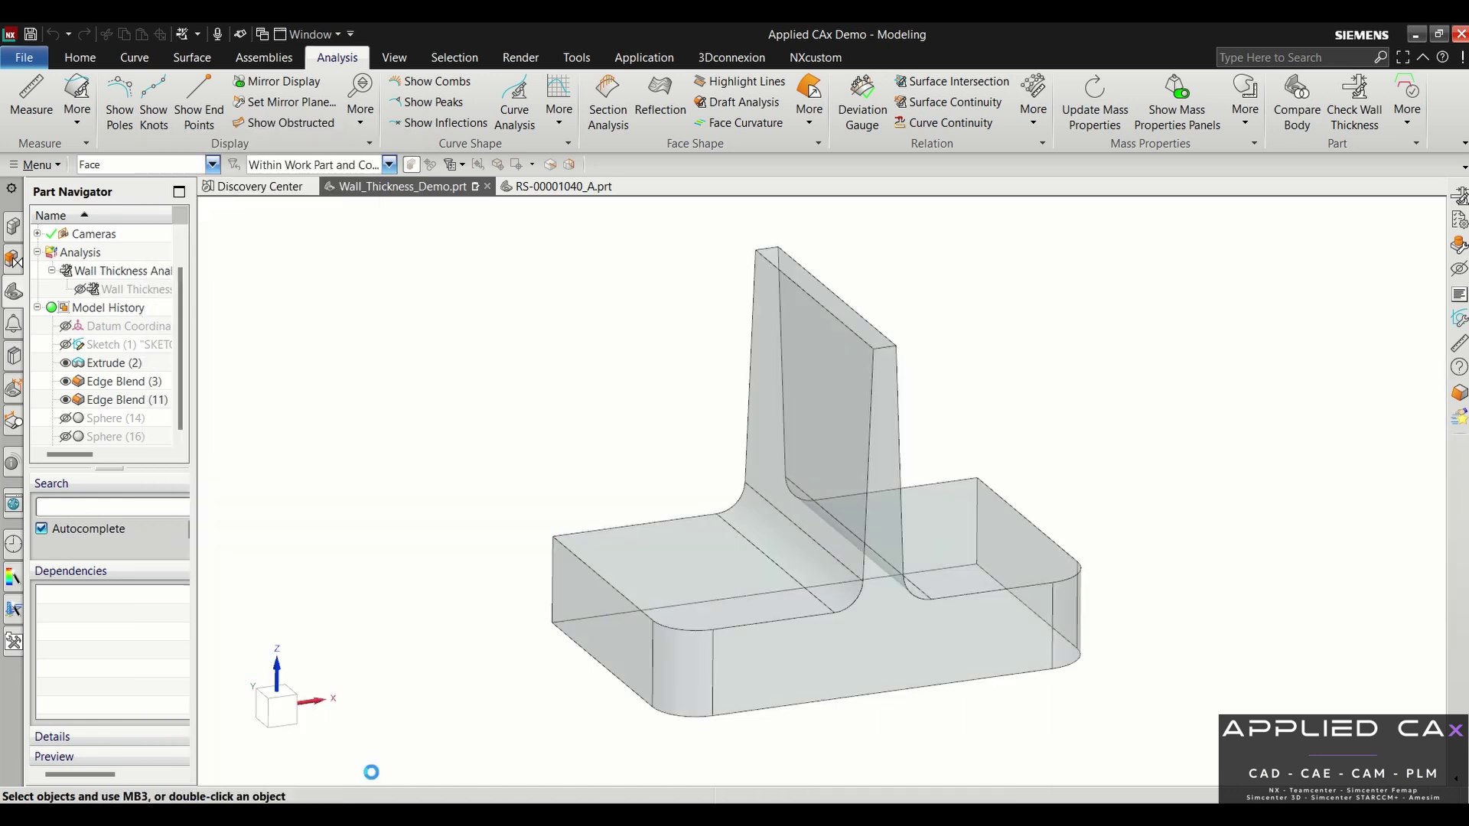
click(66, 437)
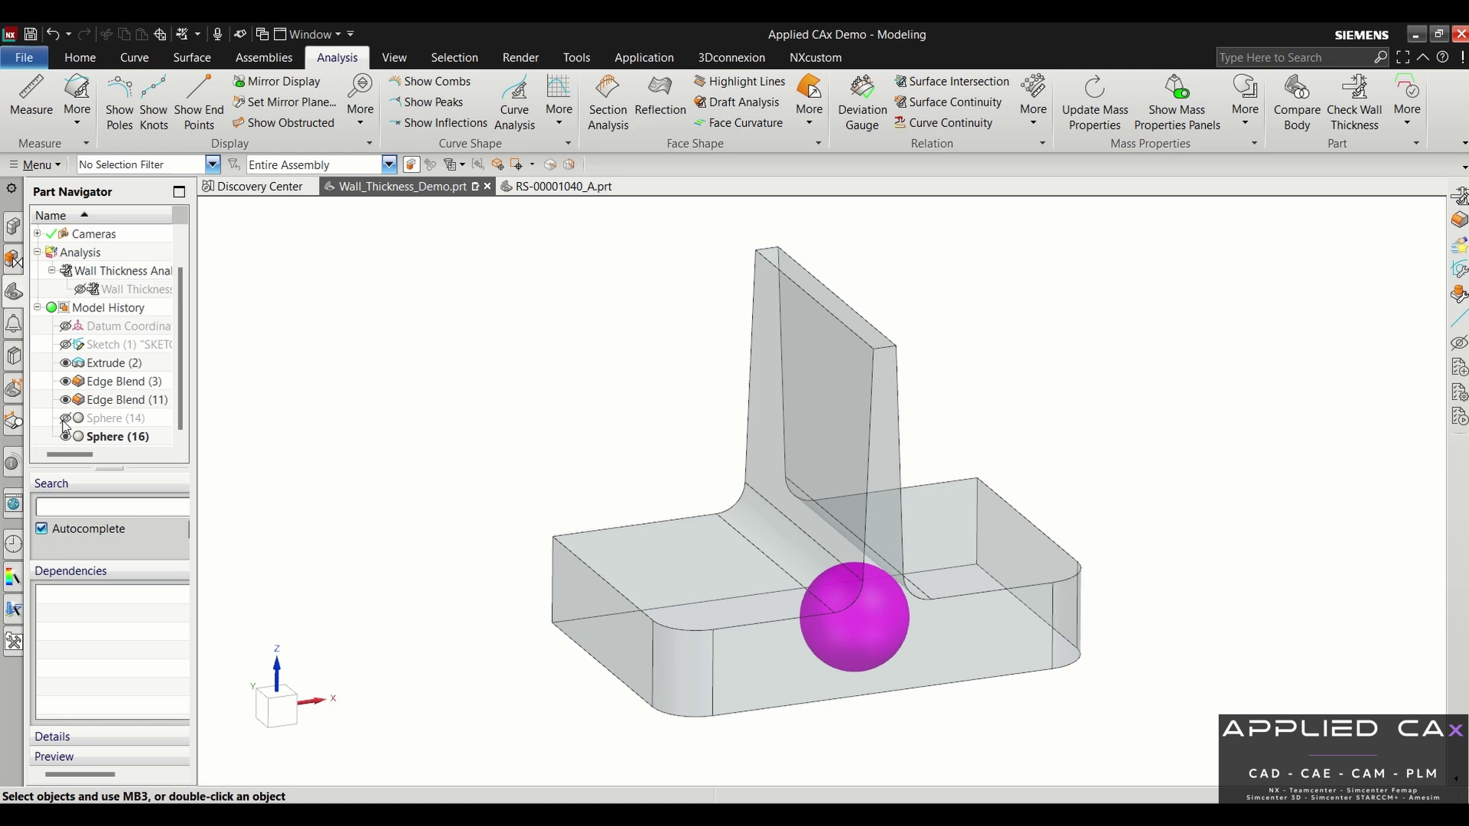
click(67, 418)
Step: Orbit, zoom and view the T-part from the front to review both spheres
middle_drag(436, 357, 465, 386)
scroll(457, 375, up, 1)
scroll(456, 375, up, 1)
key(F8)
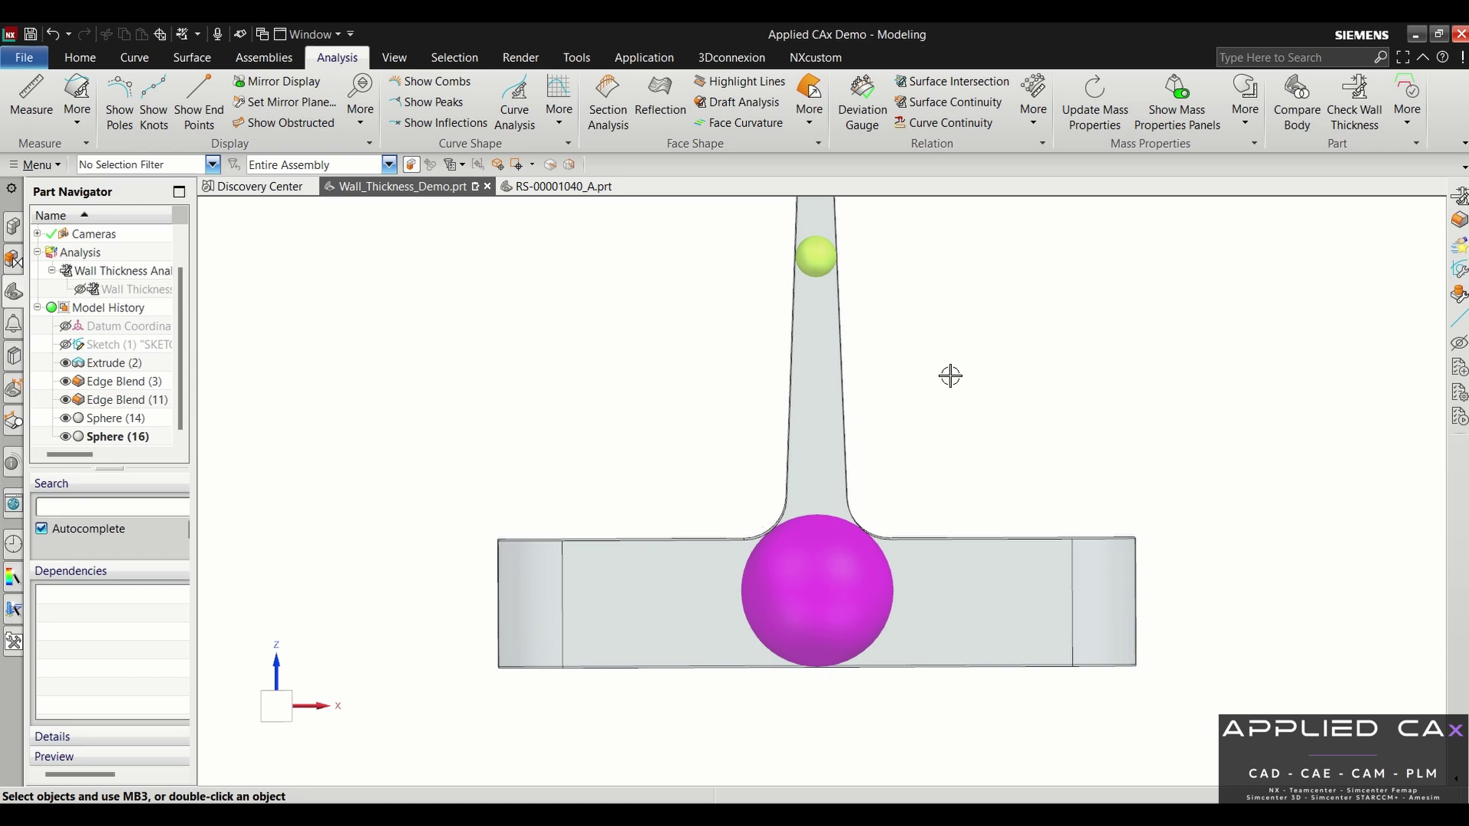
scroll(958, 348, down, 1)
scroll(958, 348, down, 1)
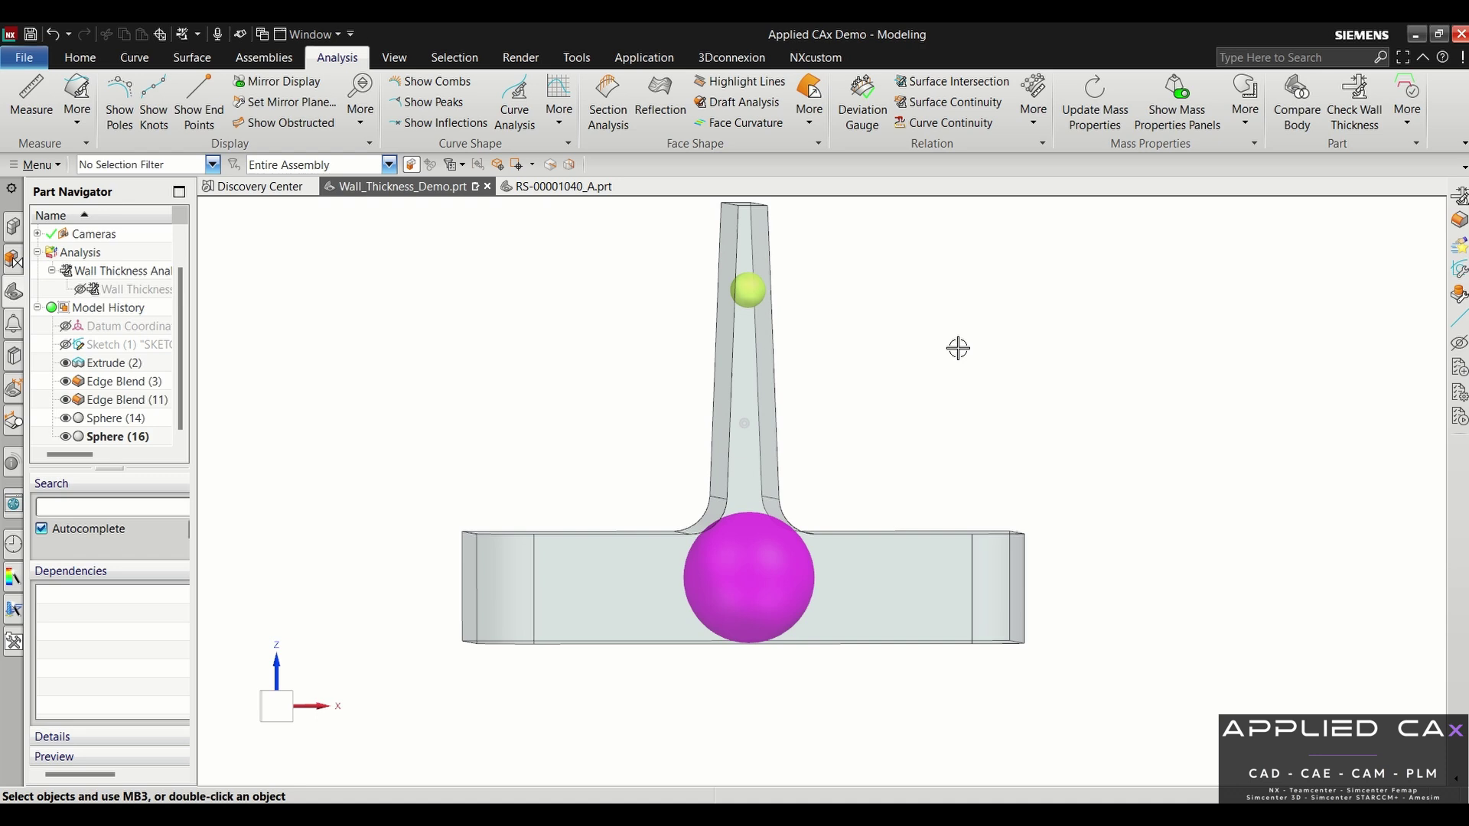
middle_drag(958, 348, 932, 341)
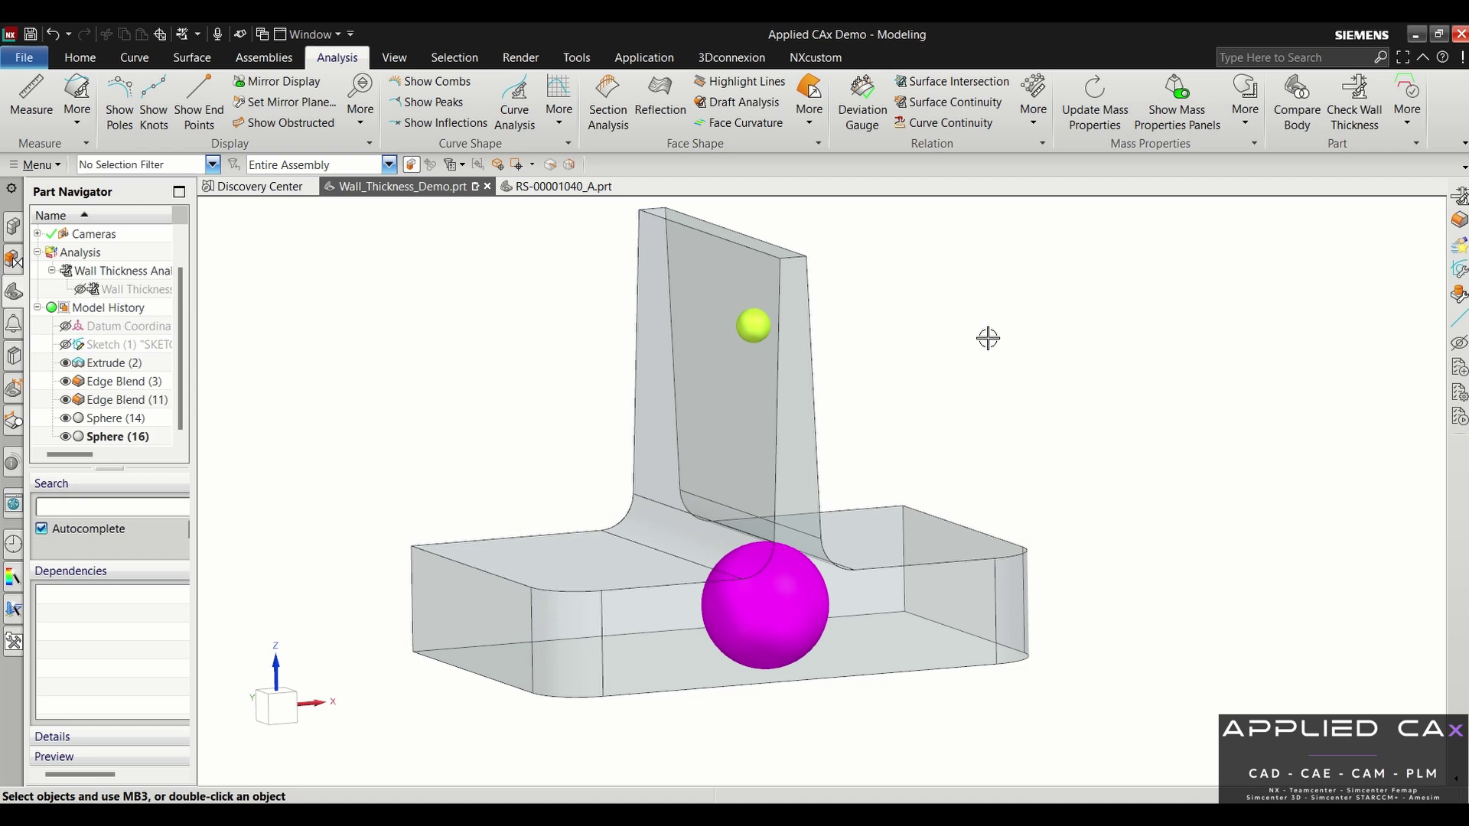
mouse_move(898, 328)
middle_down()
mouse_move(768, 342)
mouse_move(938, 368)
middle_up()
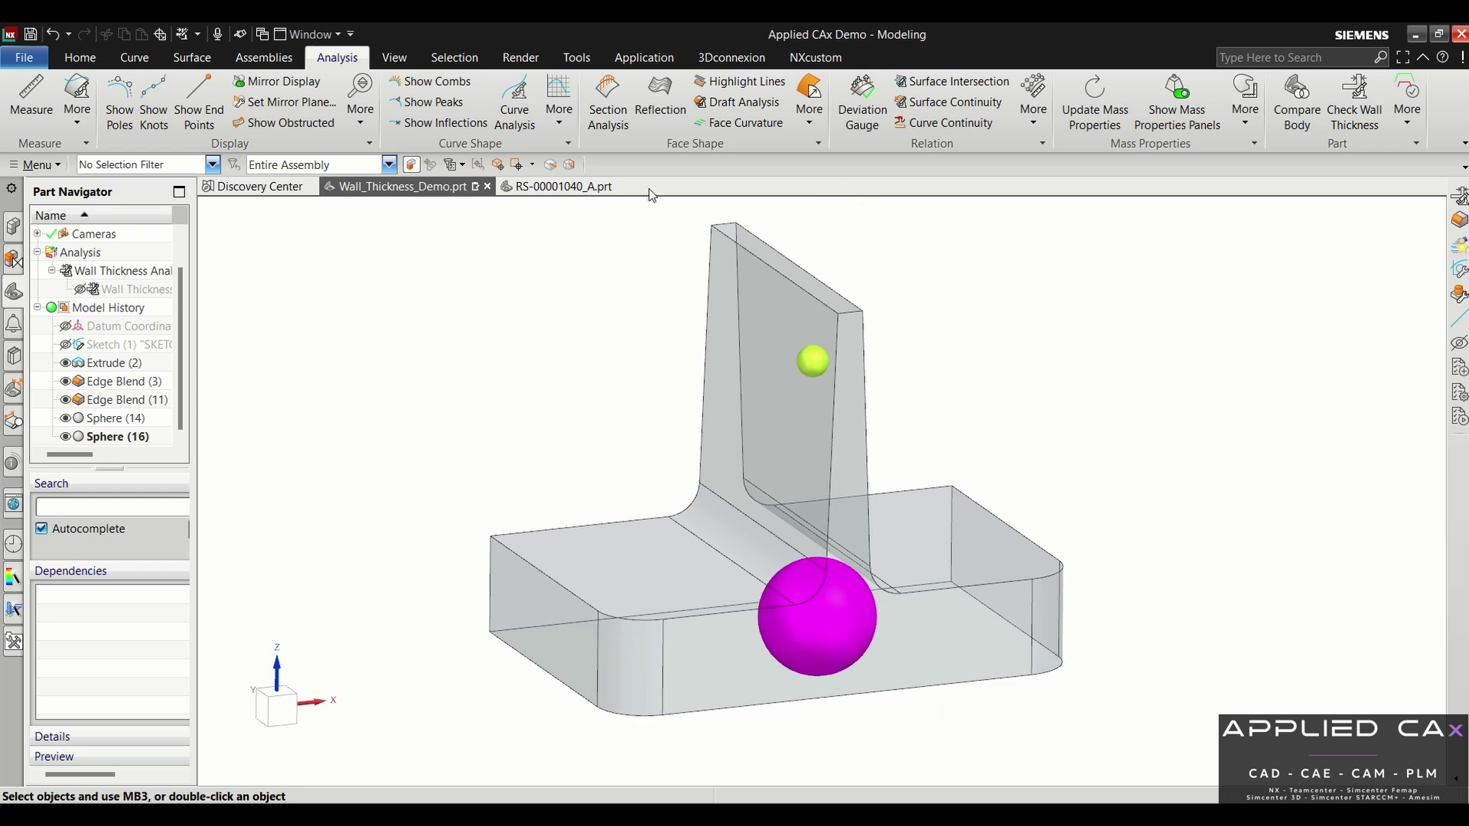
Step: Switch to the RS-00001040_A.prt tab and zoom in on the pink housing
click(533, 191)
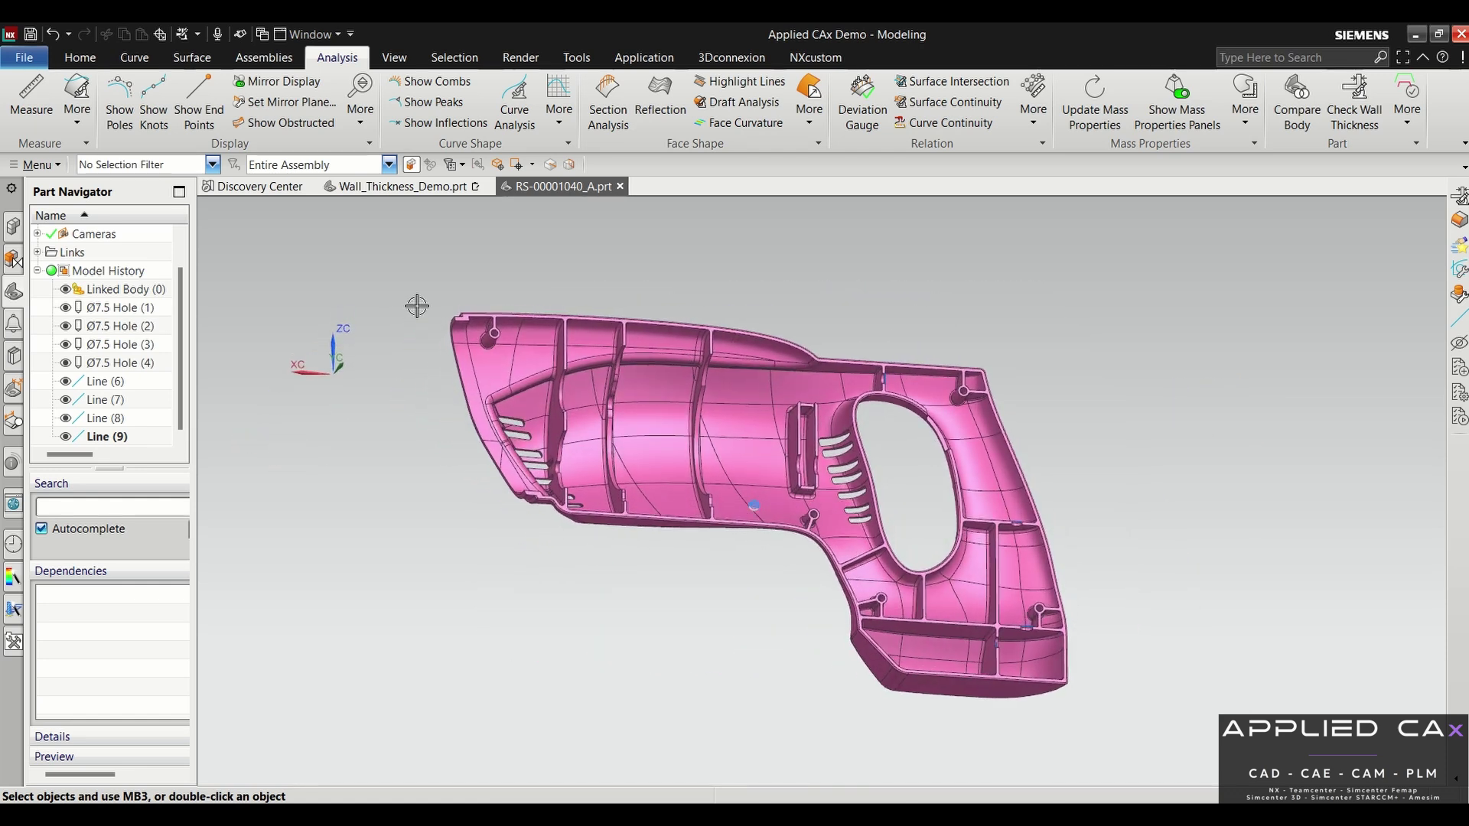
scroll(688, 551, up, 1)
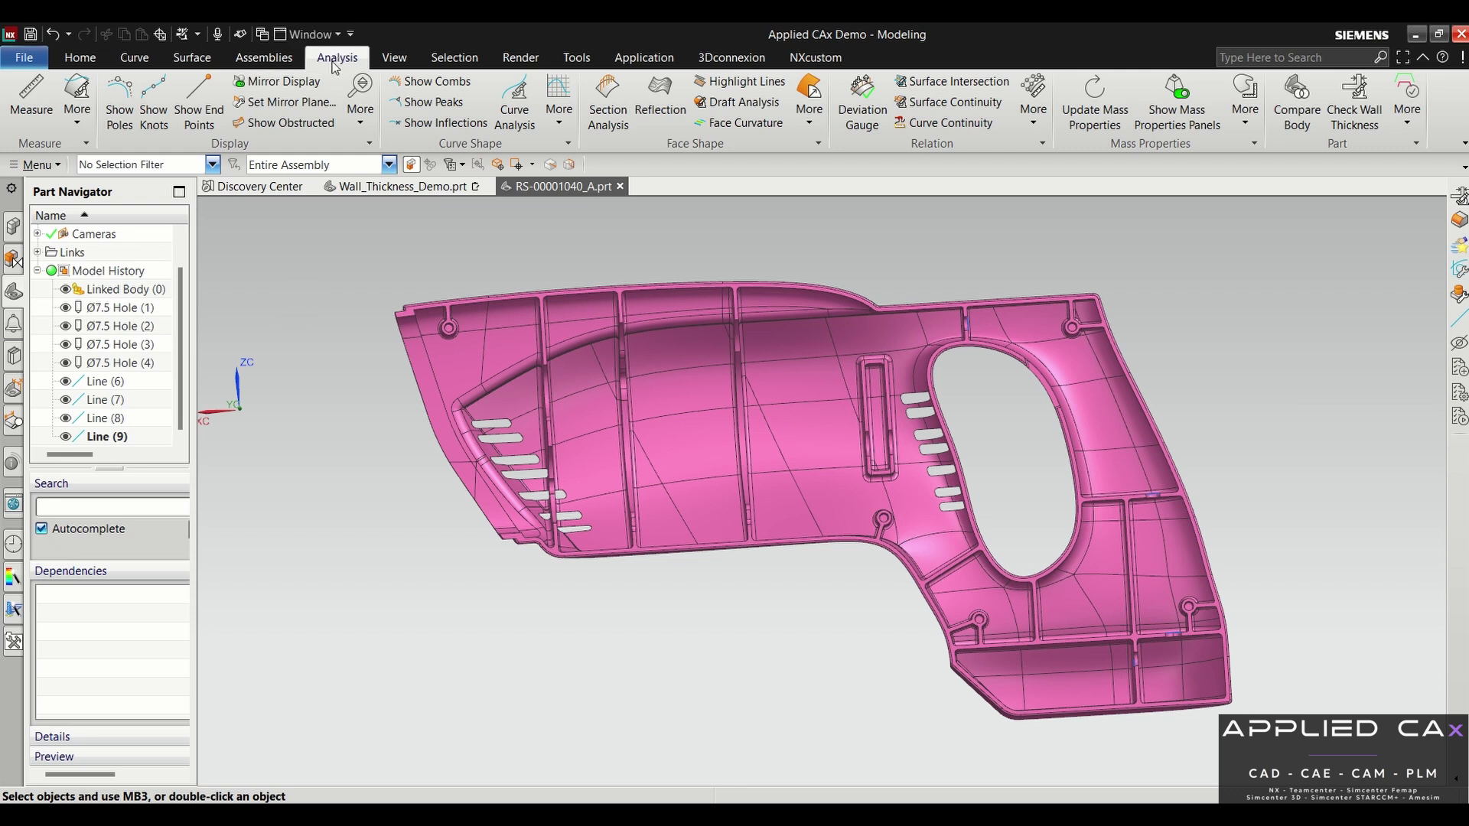
Step: Calculate the housing's wall thickness with 0.1 tolerance and 3 maximum spacing
click(1355, 102)
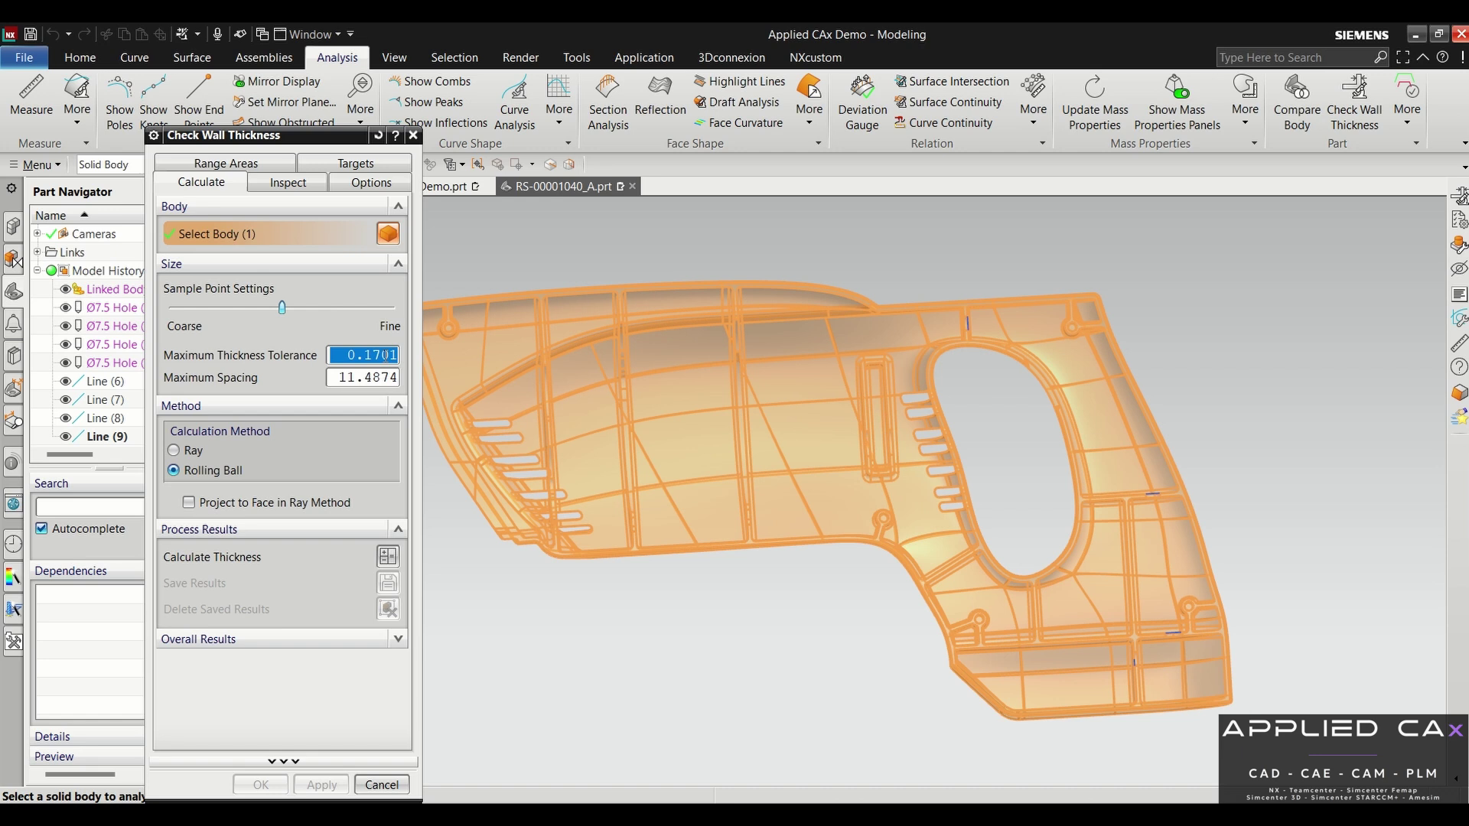
text(0.1)
click(376, 375)
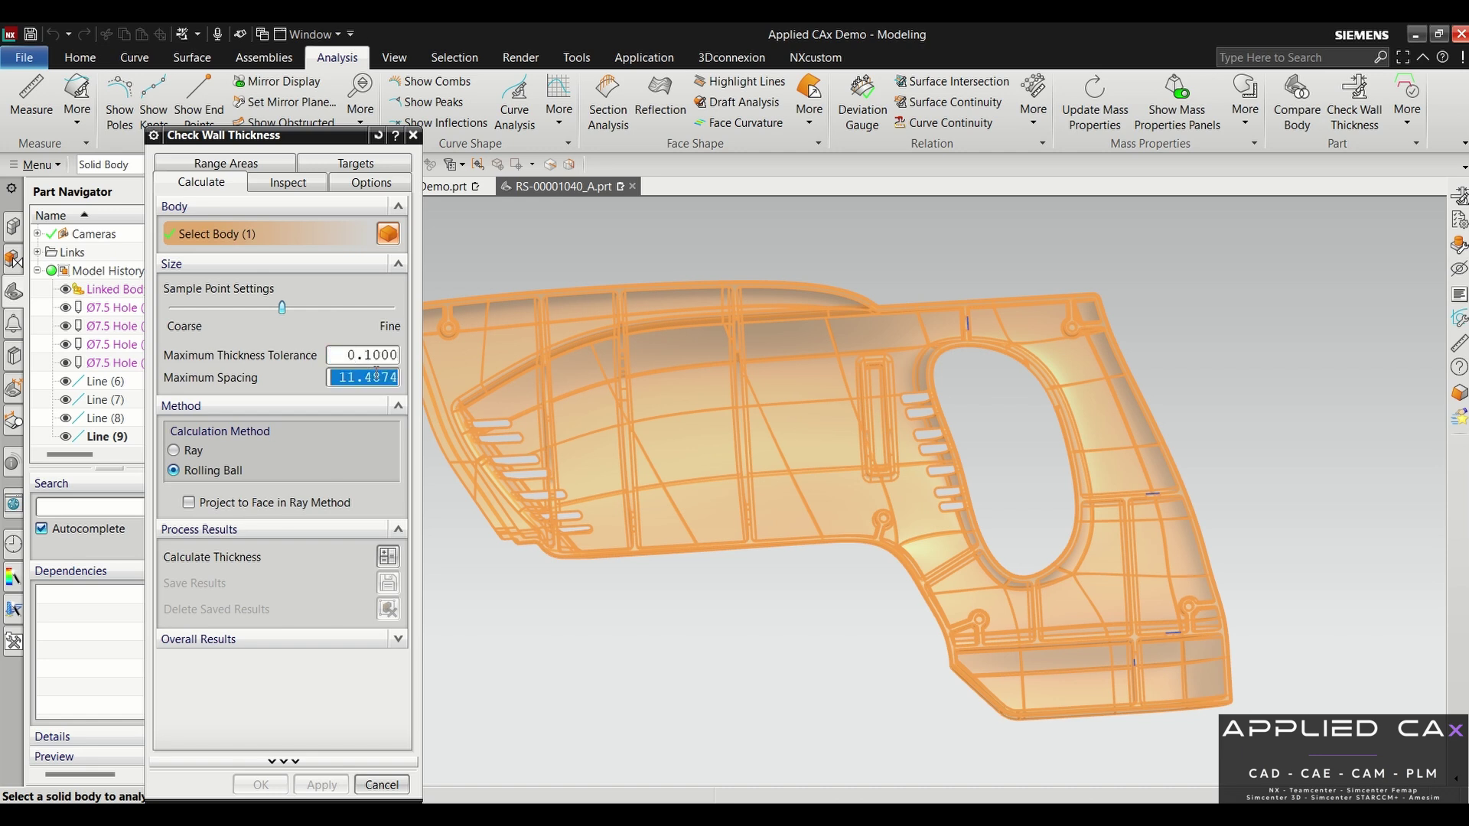
text(3)
click(389, 557)
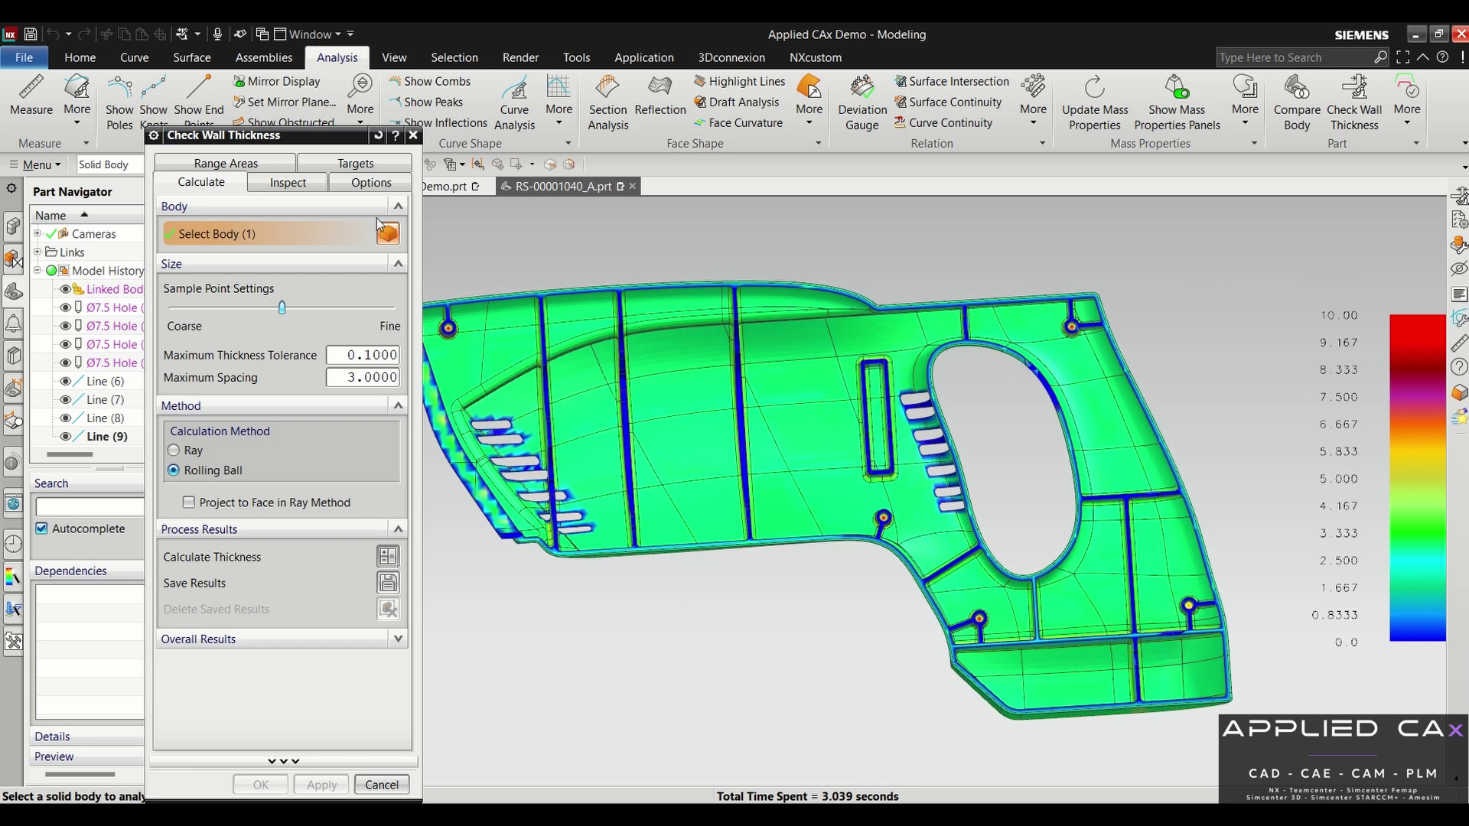
Step: Switch to User Defined ranges with 10 colours and set row 1's low value to 3.3
click(370, 185)
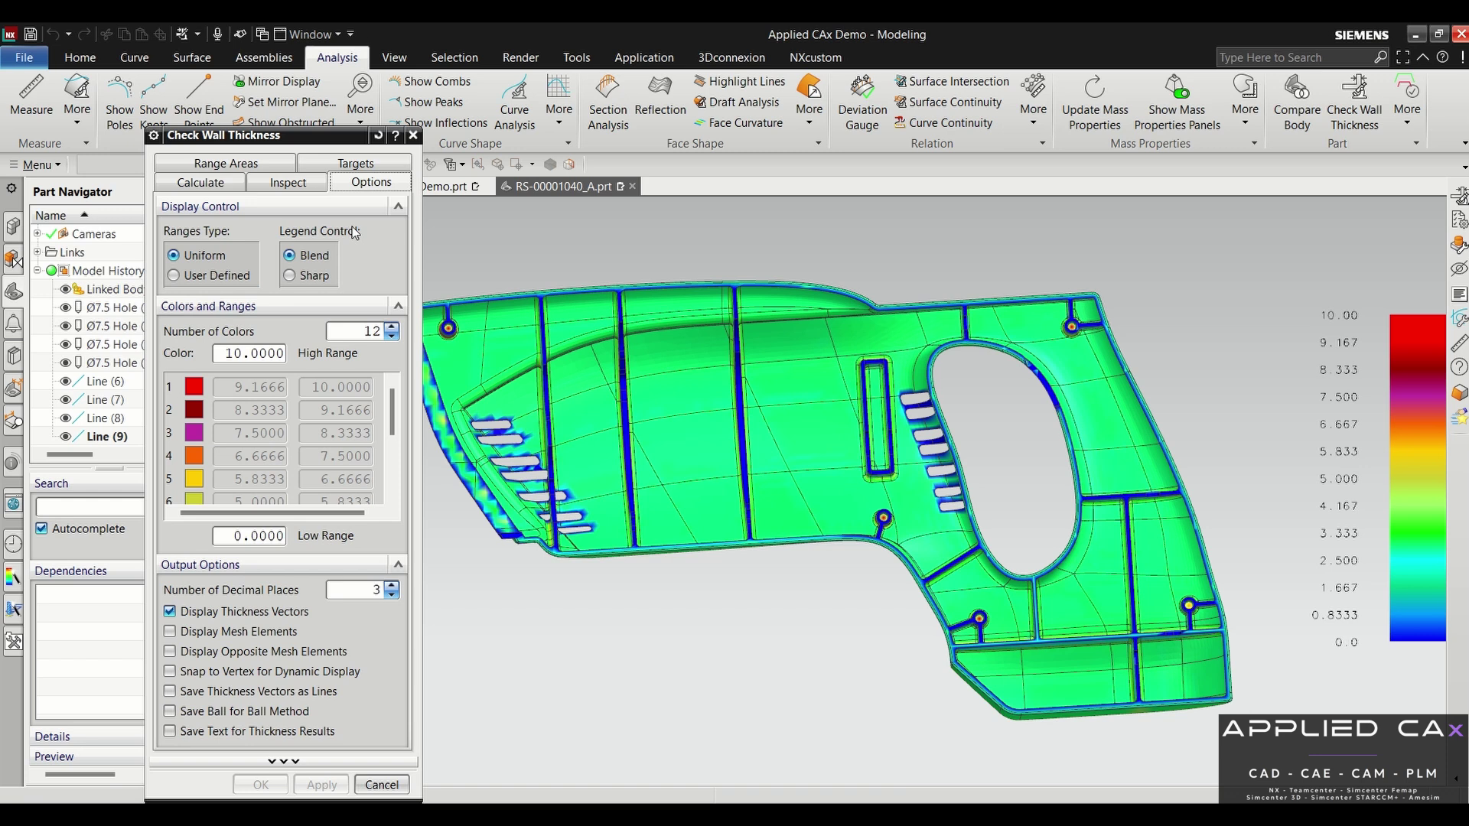
click(217, 276)
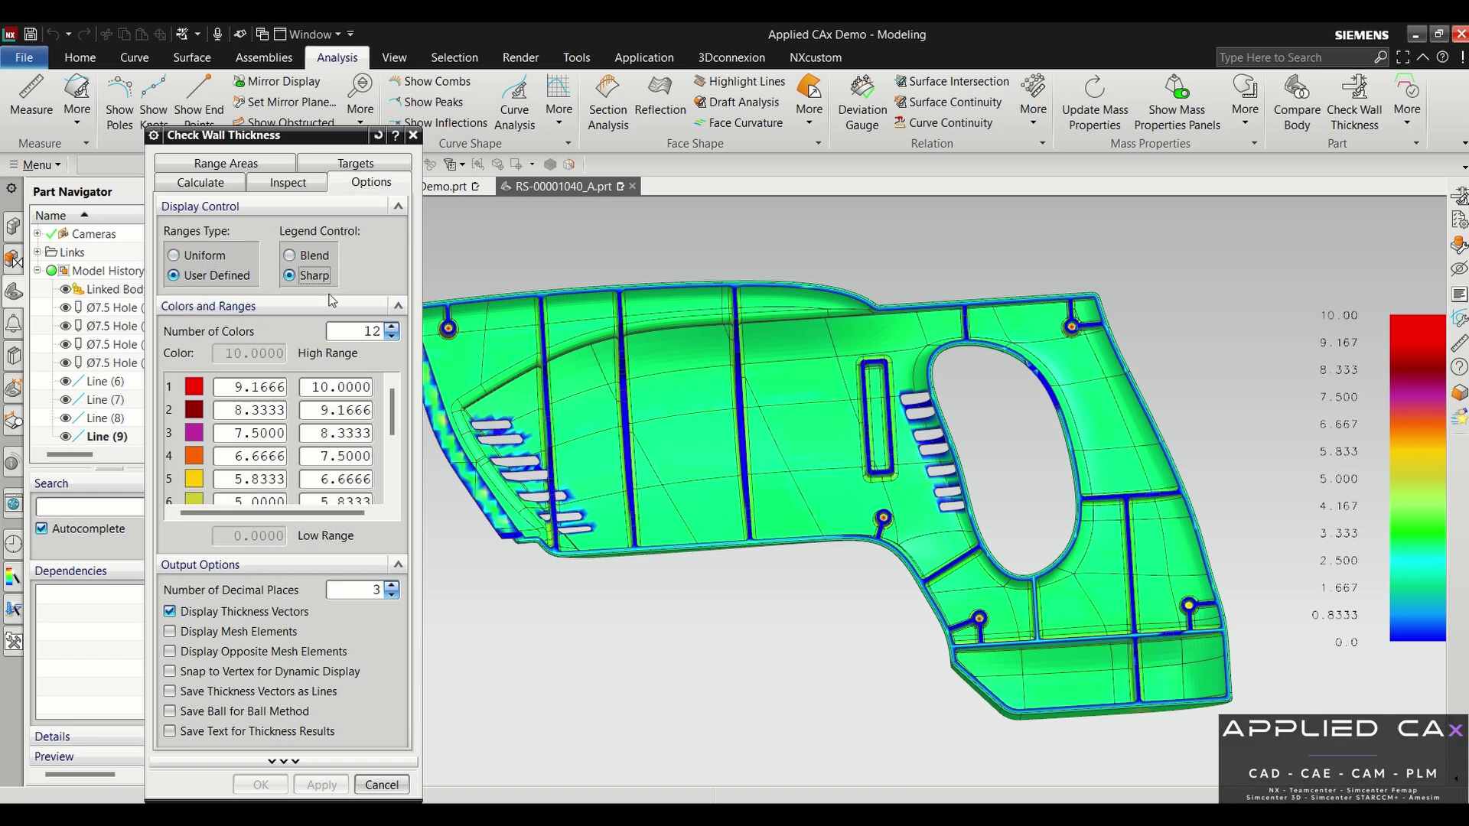
double_click(391, 338)
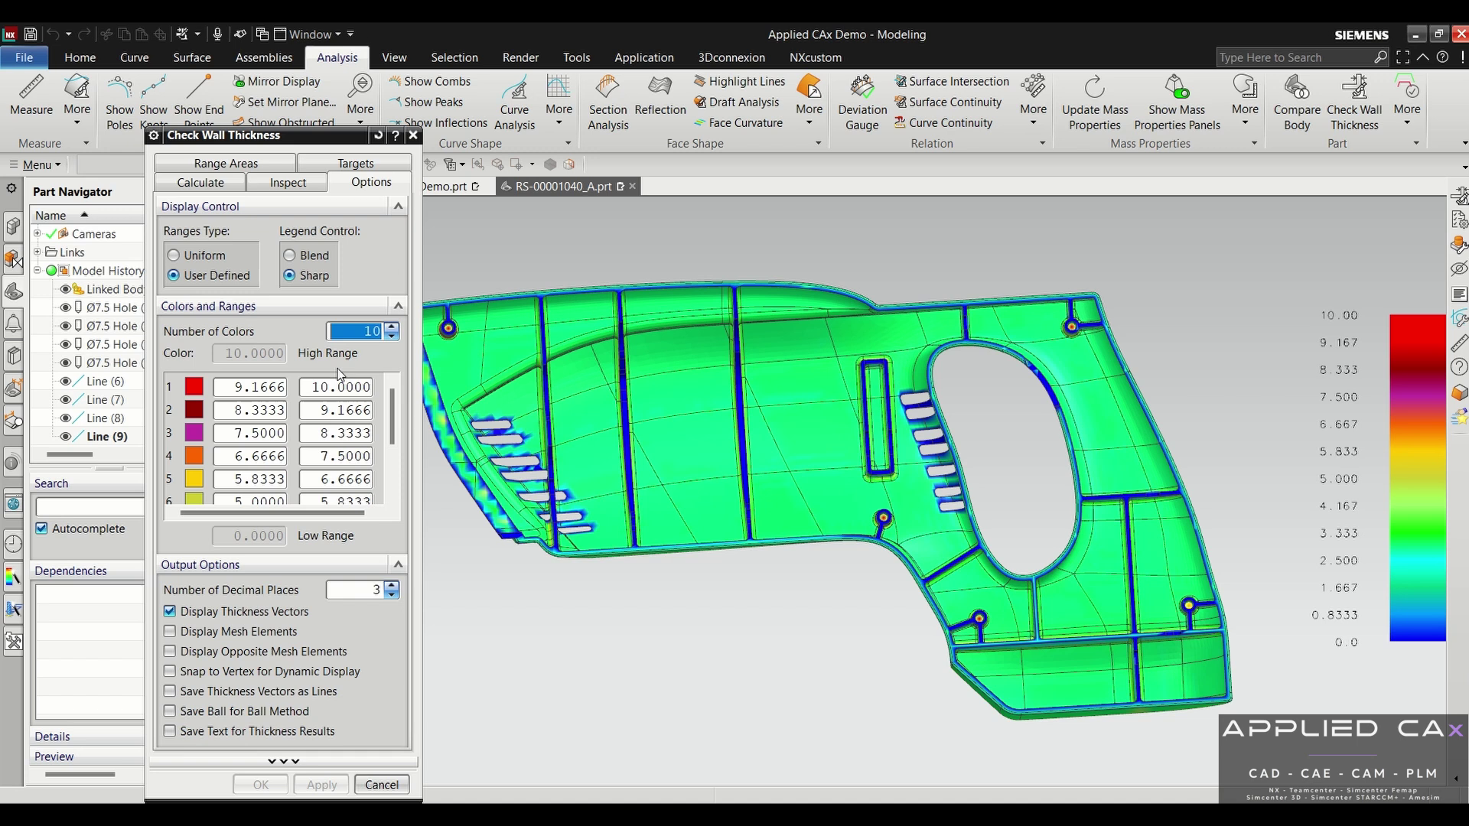
double_click(256, 387)
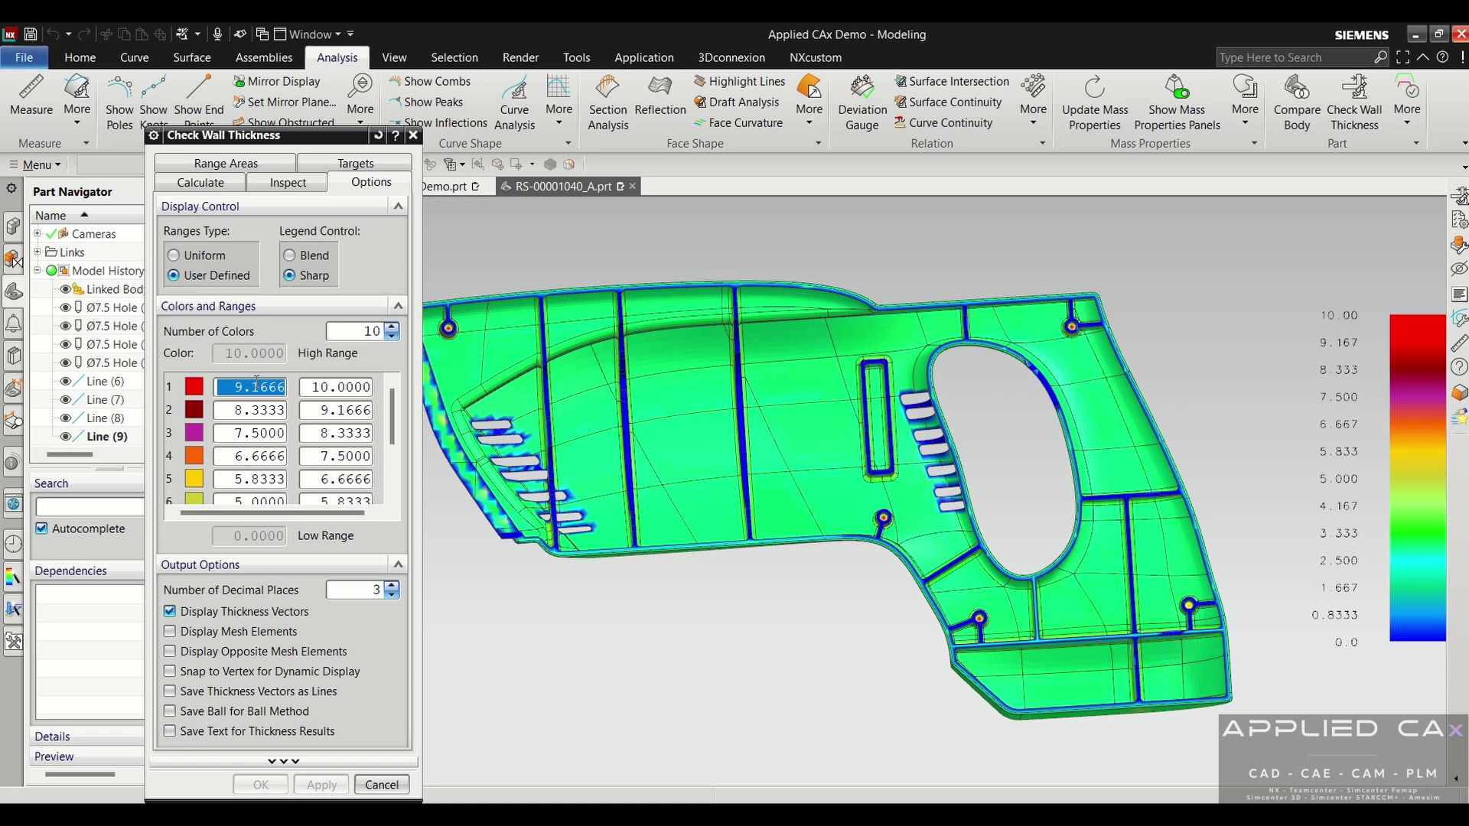
text(3.3)
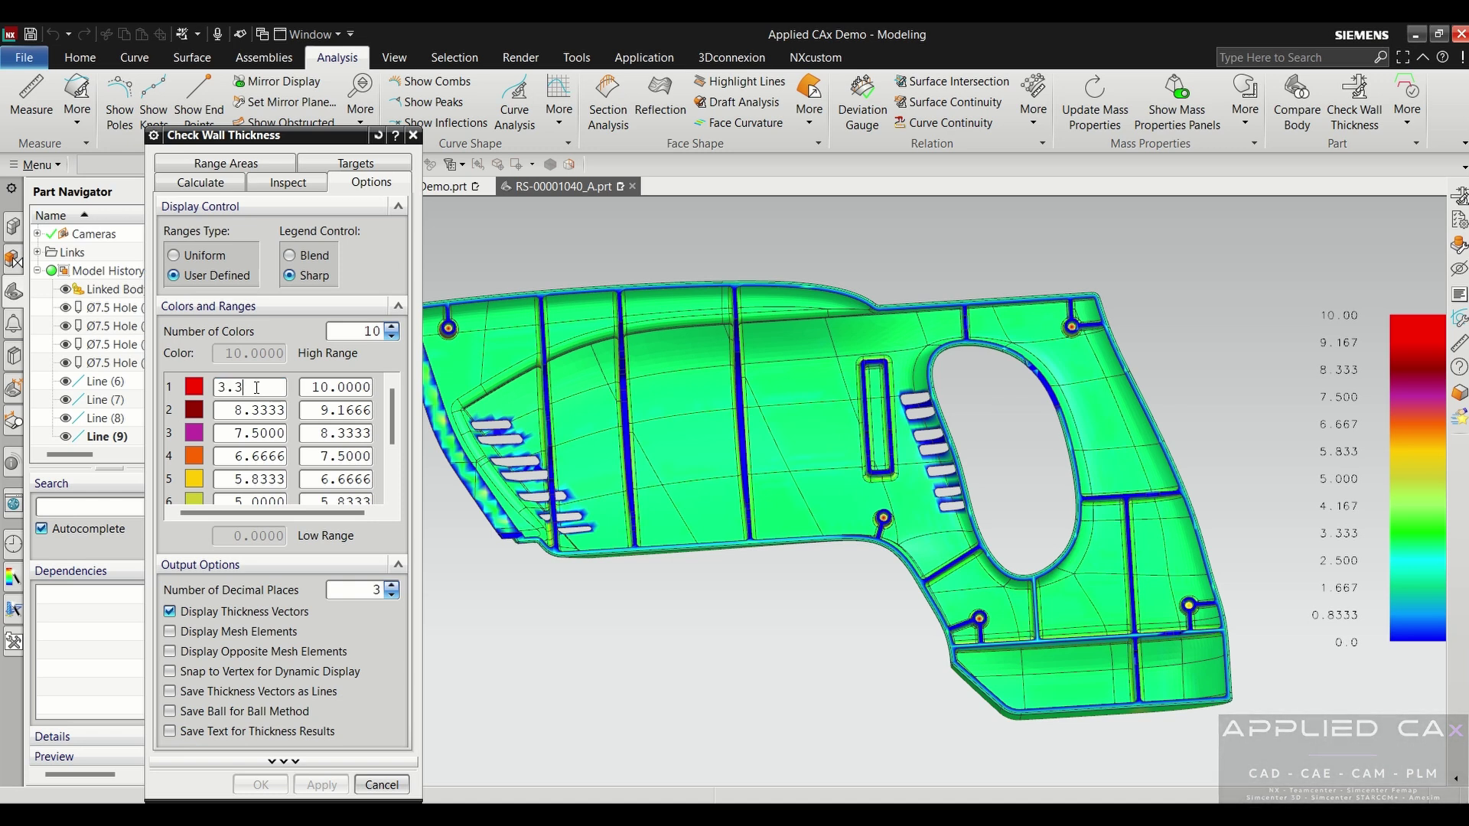
click(356, 413)
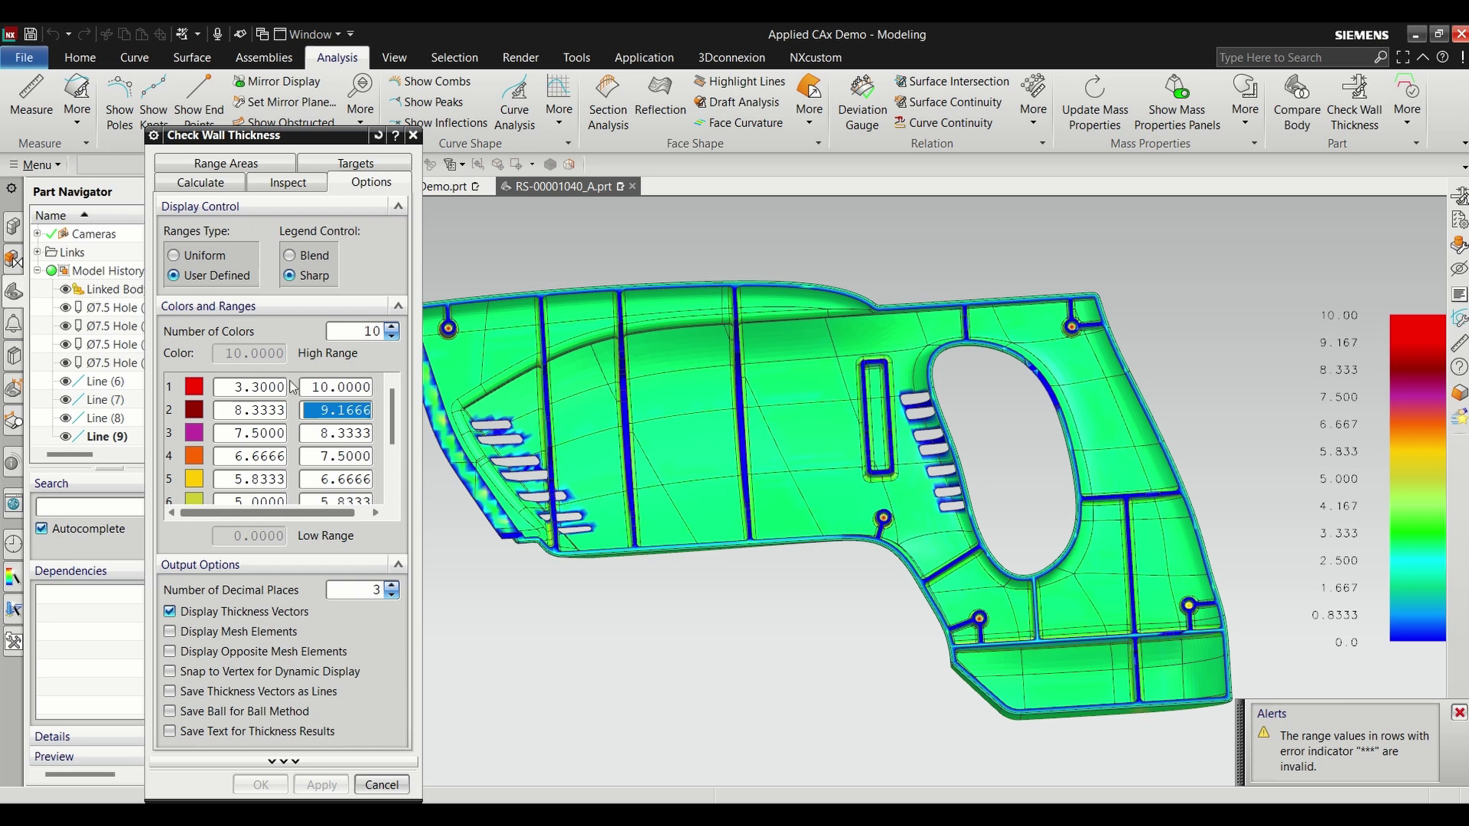
Step: Enter the upper range boundaries 3.3, 3.05 and 2.7
text(3.)
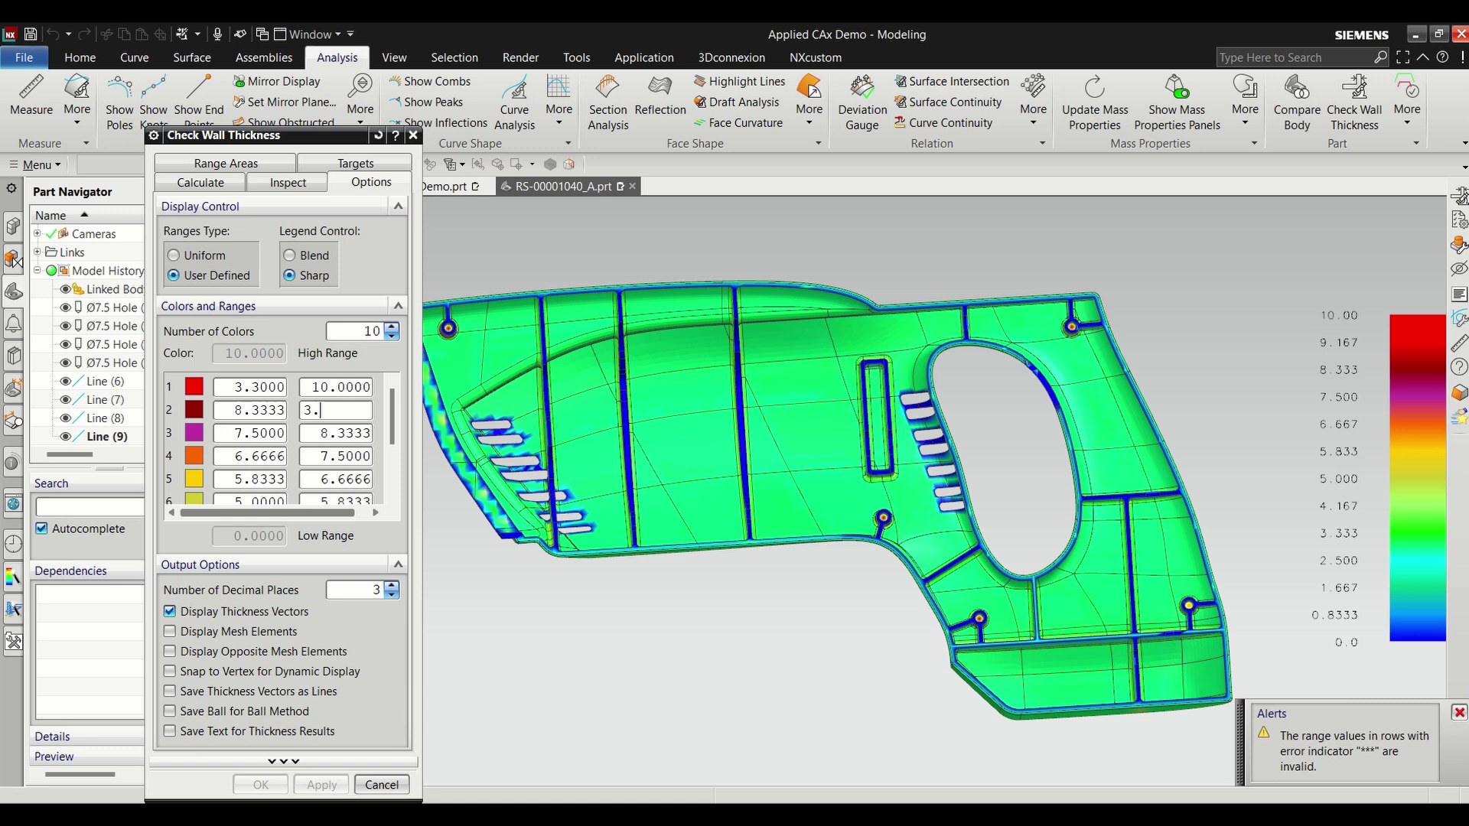
text(3)
double_click(244, 410)
text(3)
text(500)
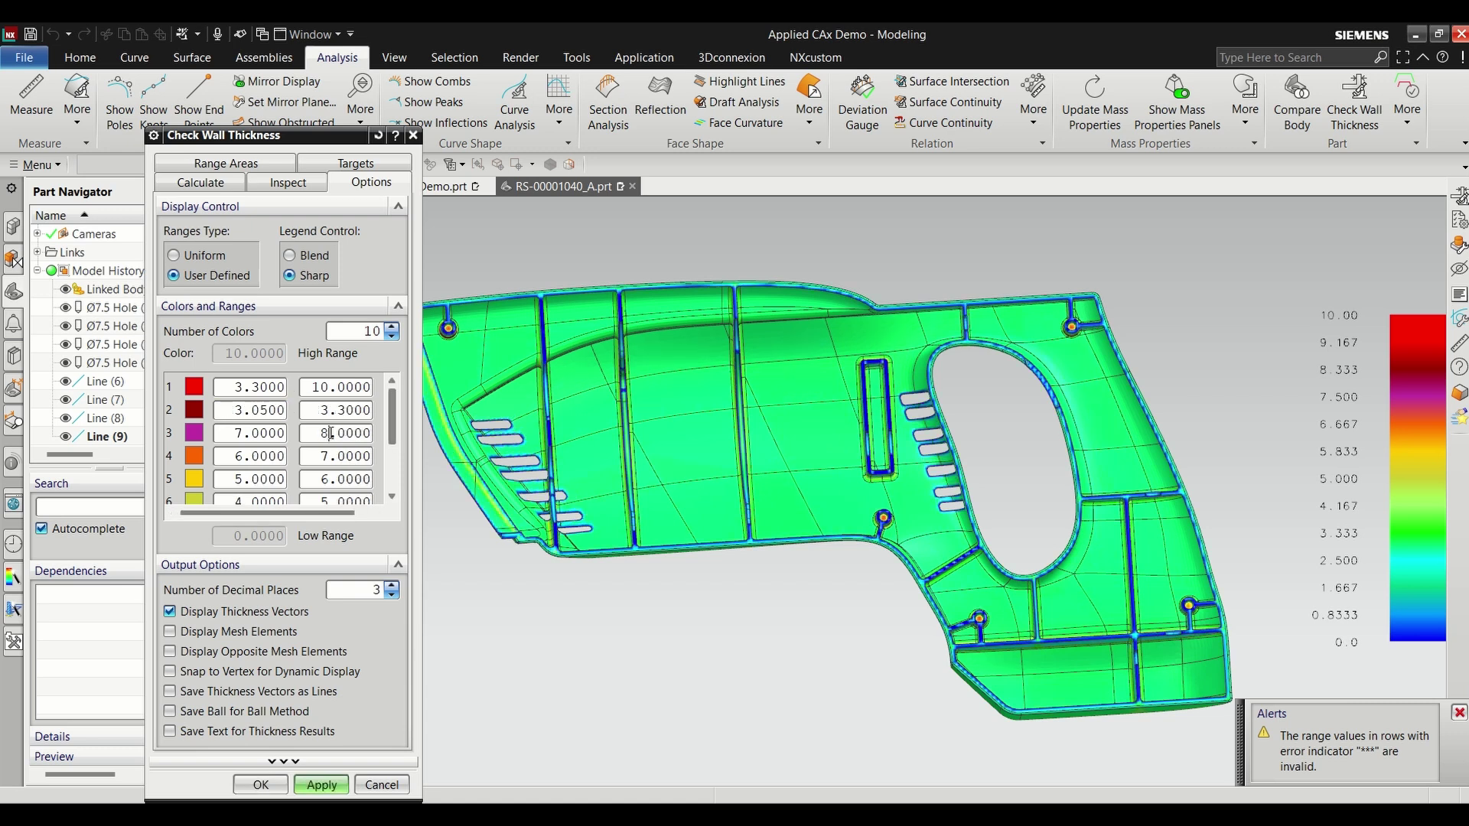
double_click(326, 433)
text(3.05)
double_click(273, 435)
text(2.7)
double_click(332, 457)
text(2.7)
Step: Enter the lower range boundaries 2.4, 2.1, 1.8, 1.5 and 1.2
double_click(265, 454)
text(2.4)
double_click(252, 478)
text(2.1)
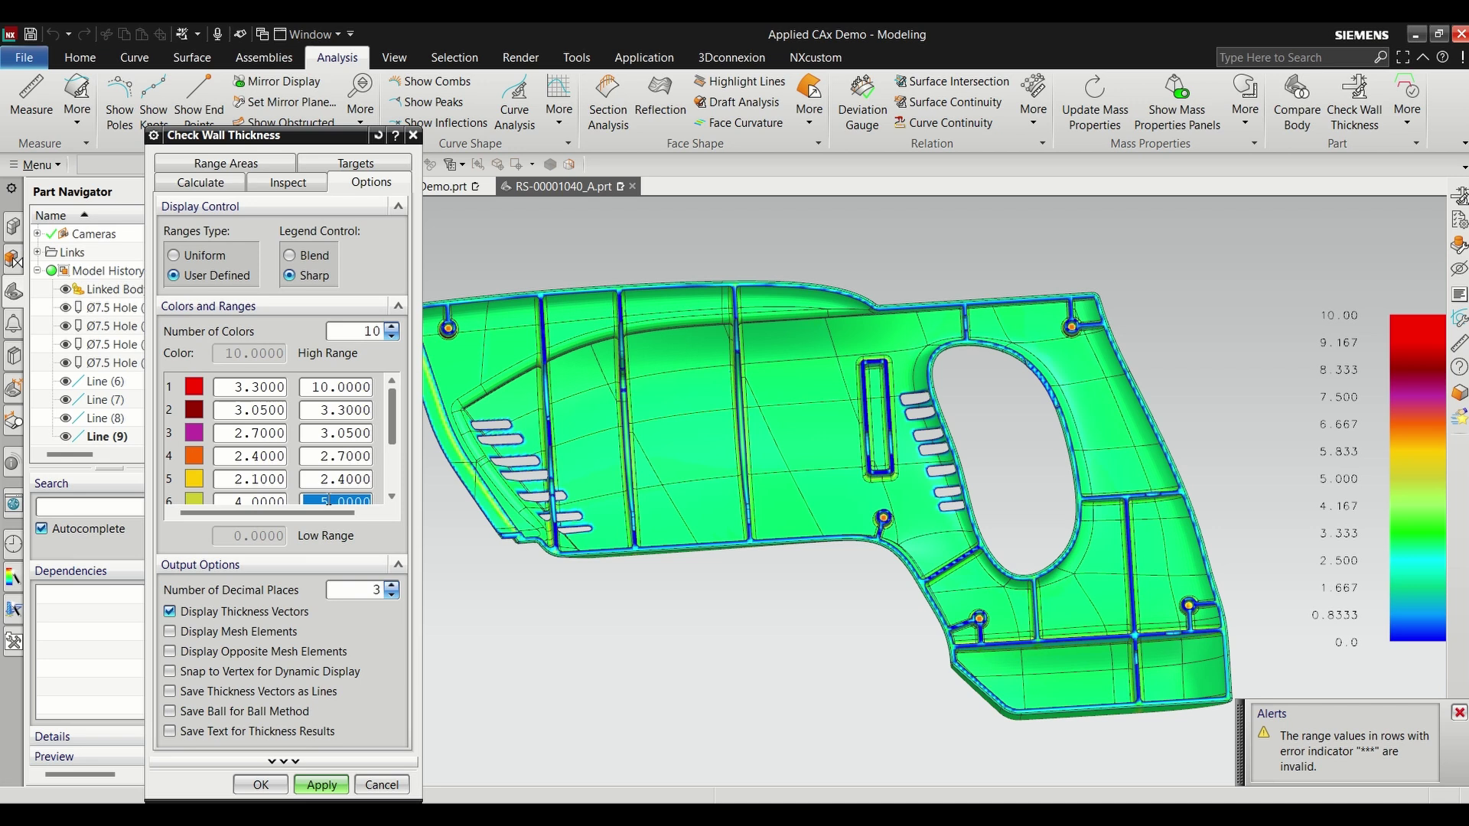
double_click(235, 500)
text(1.8)
scroll(245, 489, down, 4)
double_click(332, 433)
text(1.8)
double_click(260, 433)
text(1.5)
double_click(332, 456)
text(1.5)
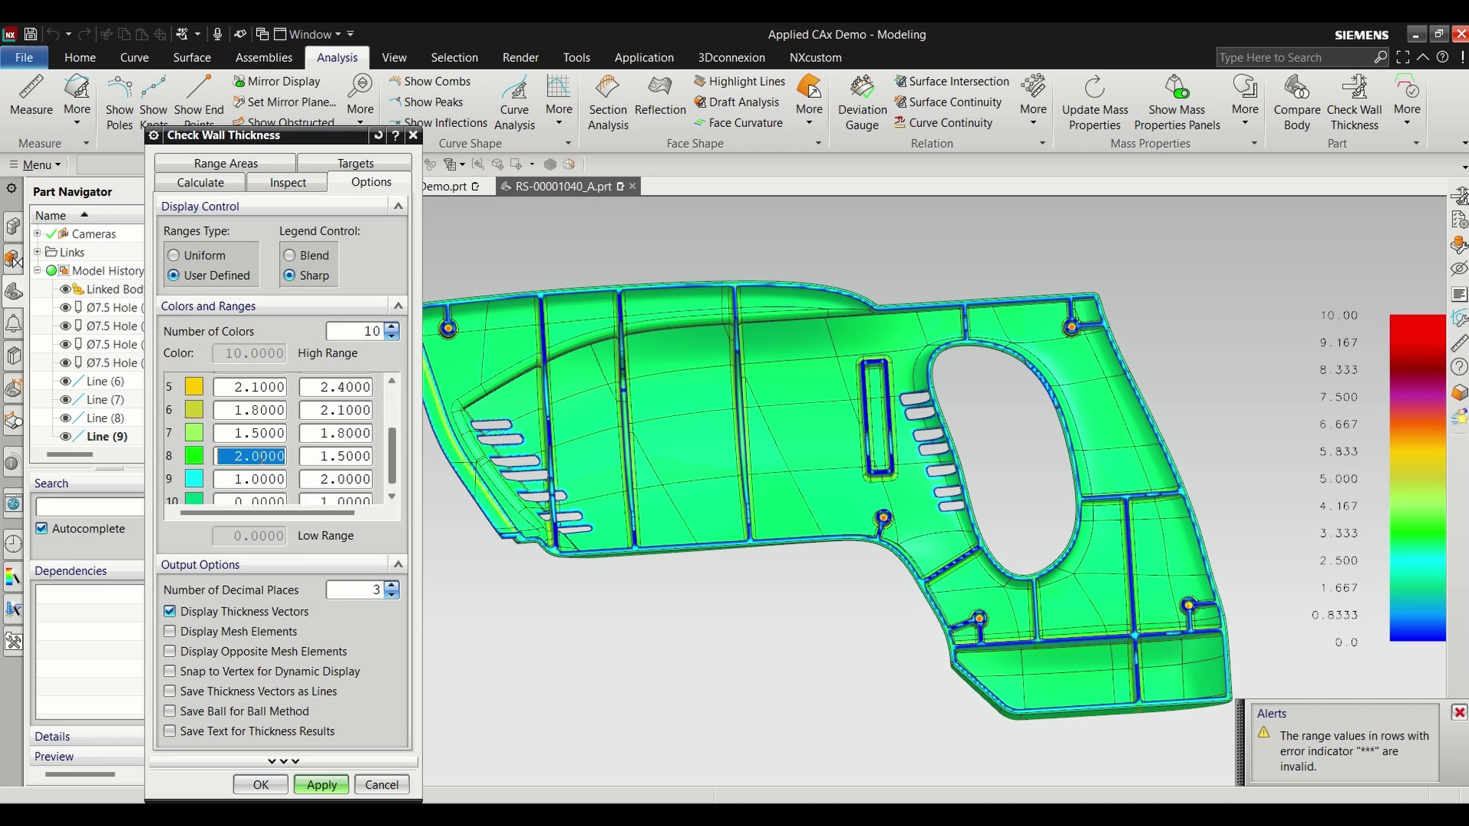
text(2)
click(271, 498)
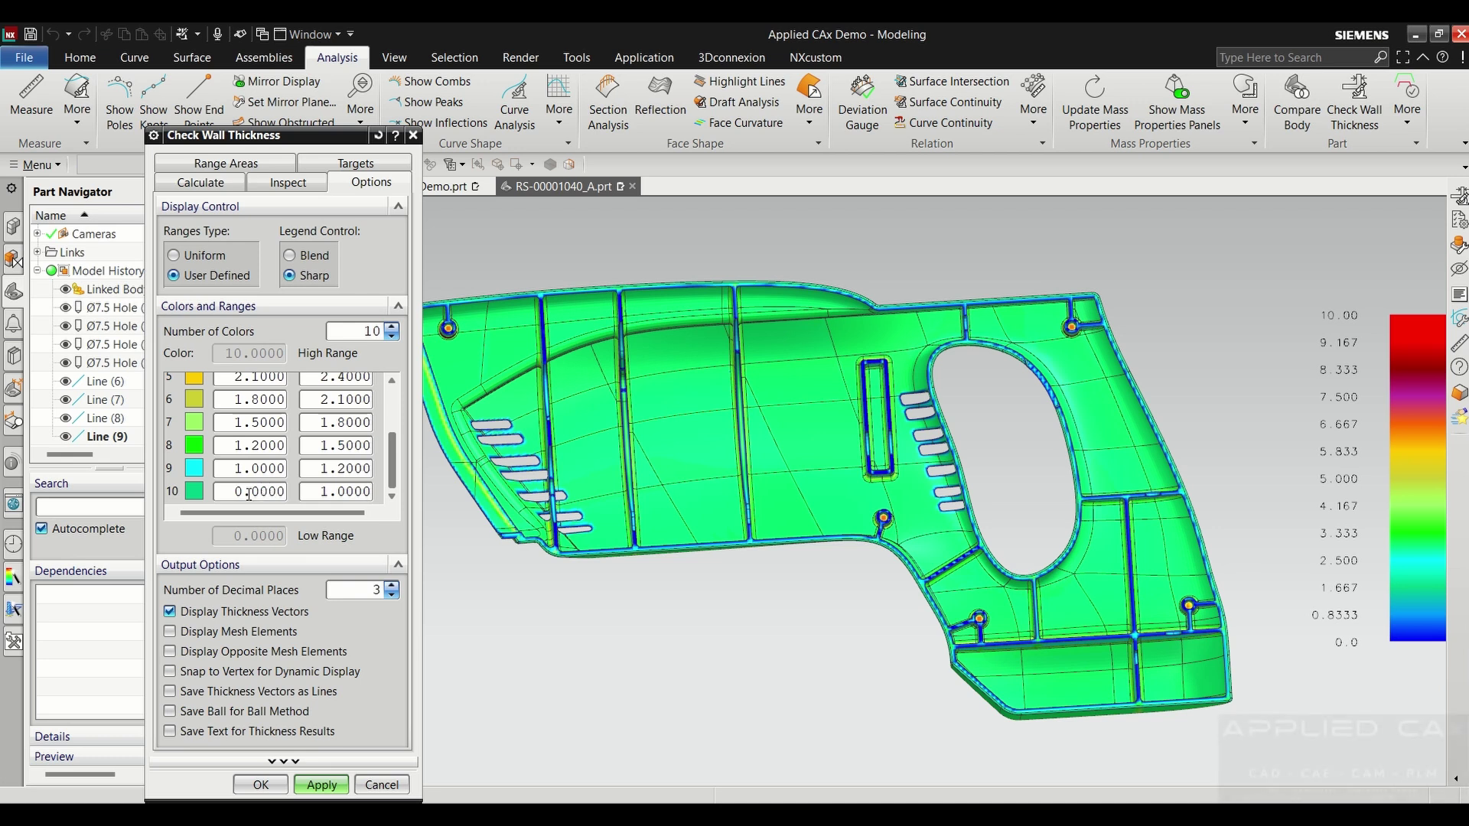
Step: Give the top 3.3–10 thickness band magenta in the Object Color palette
click(194, 491)
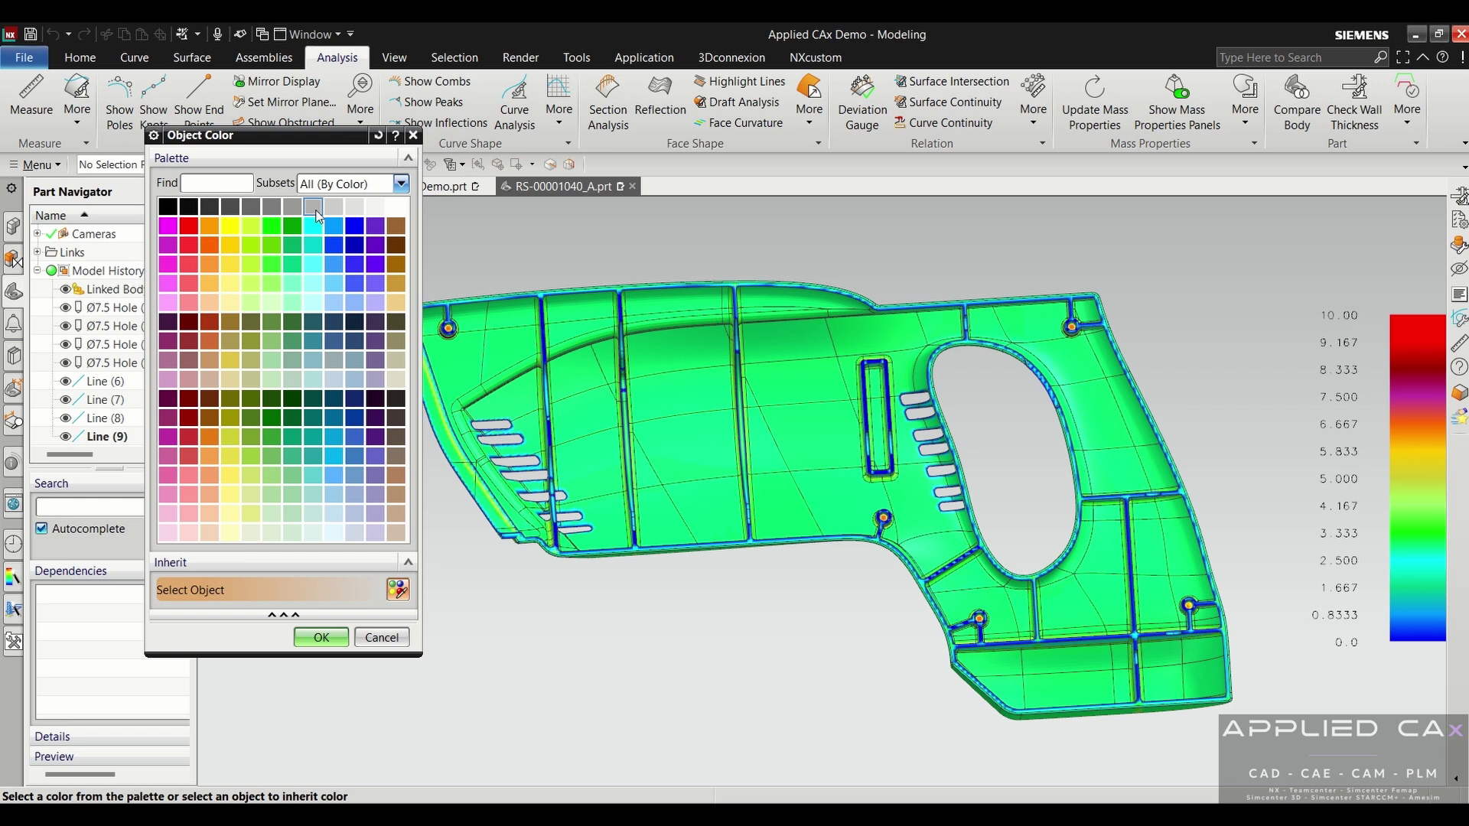
click(321, 637)
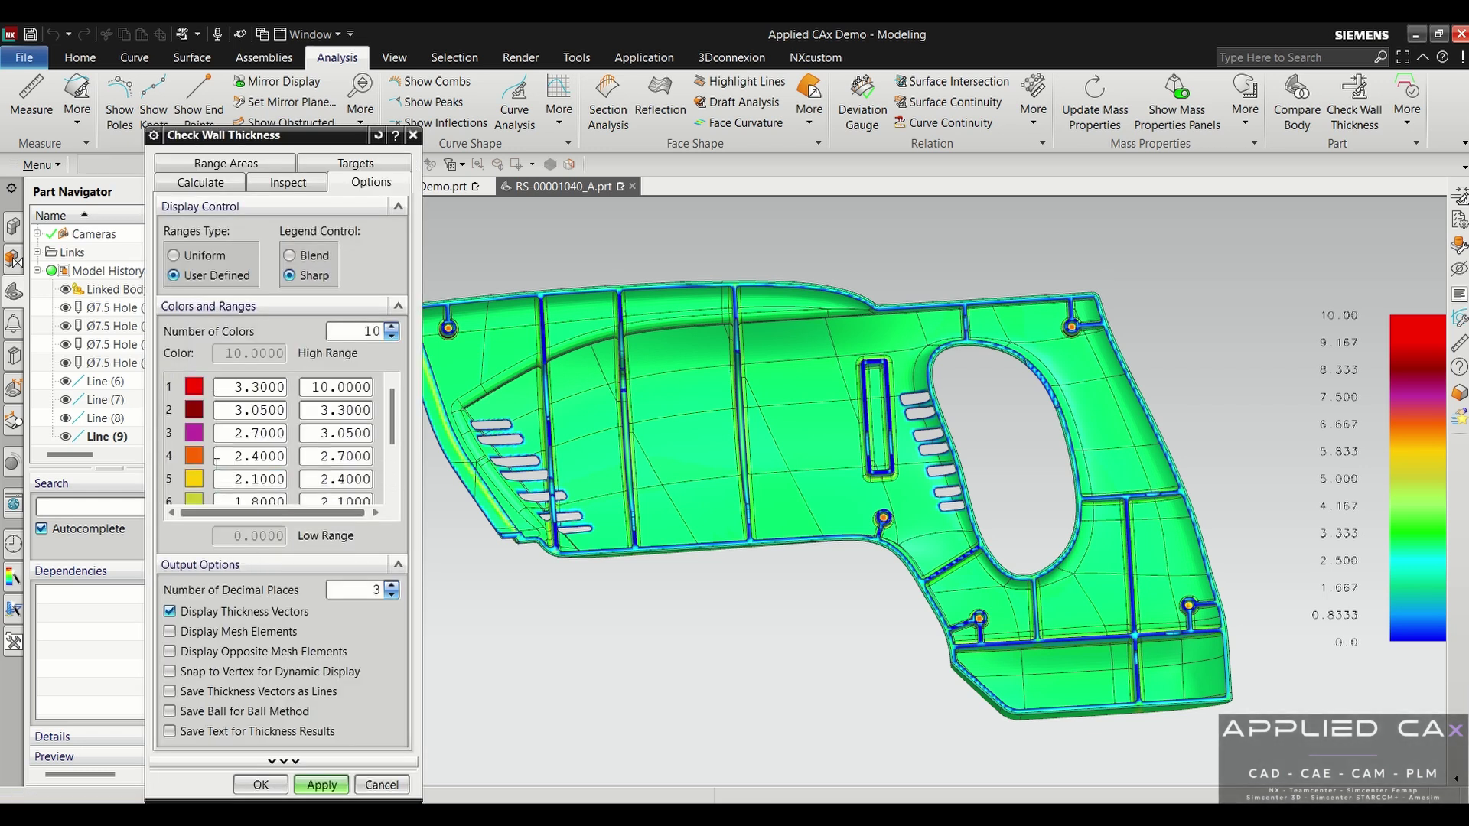
click(191, 409)
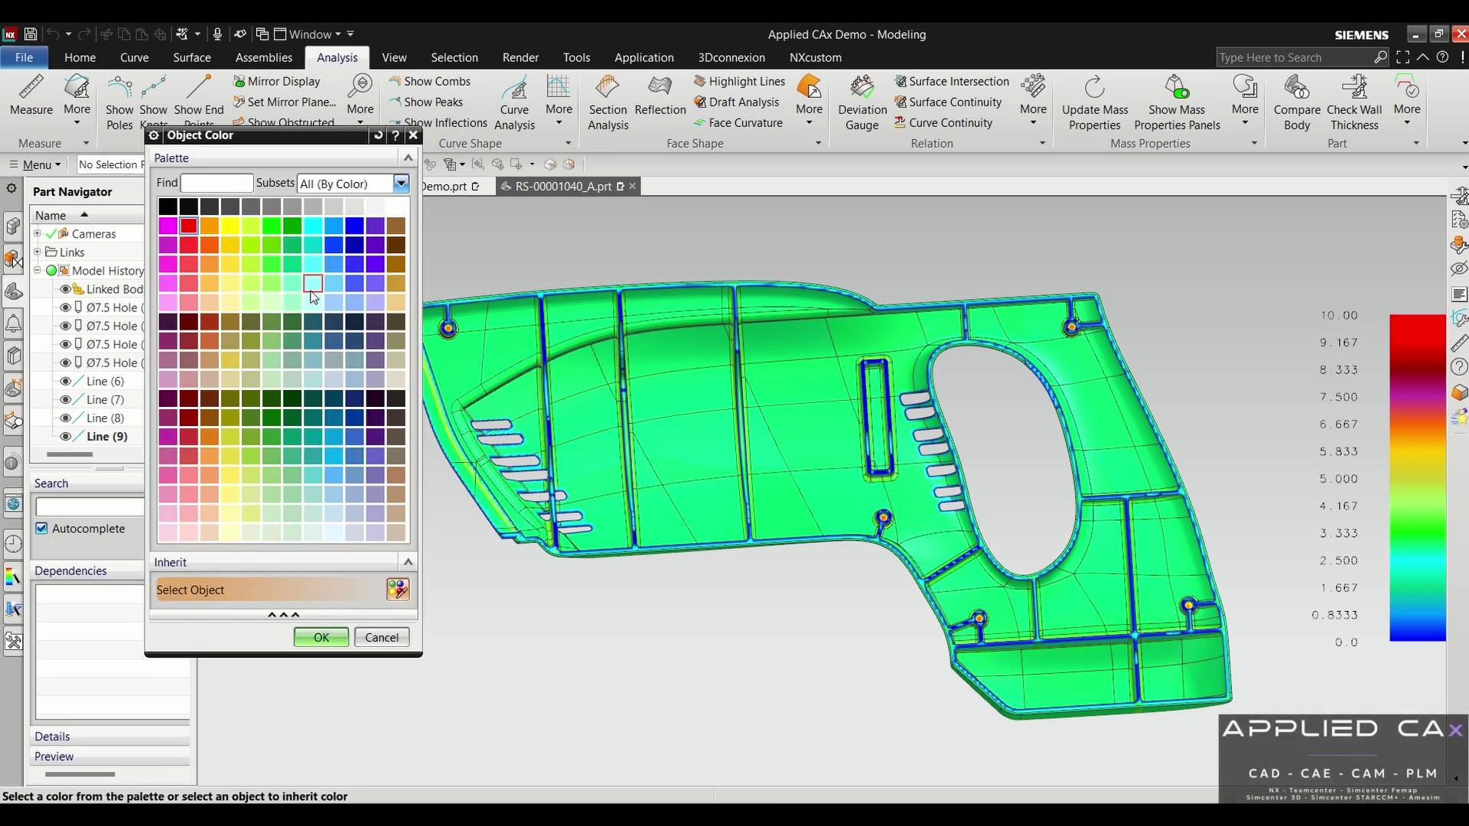
click(354, 226)
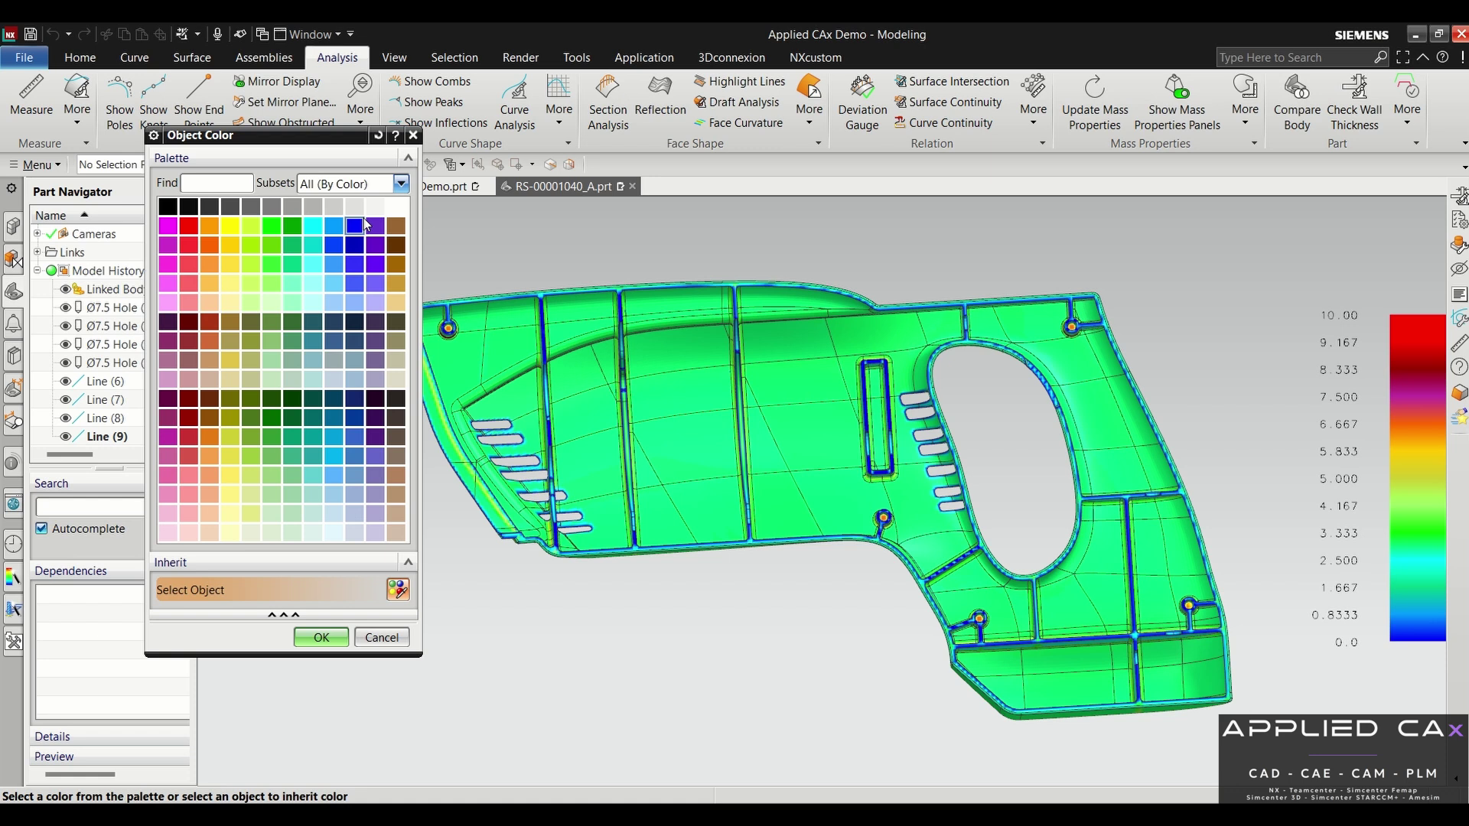
click(189, 225)
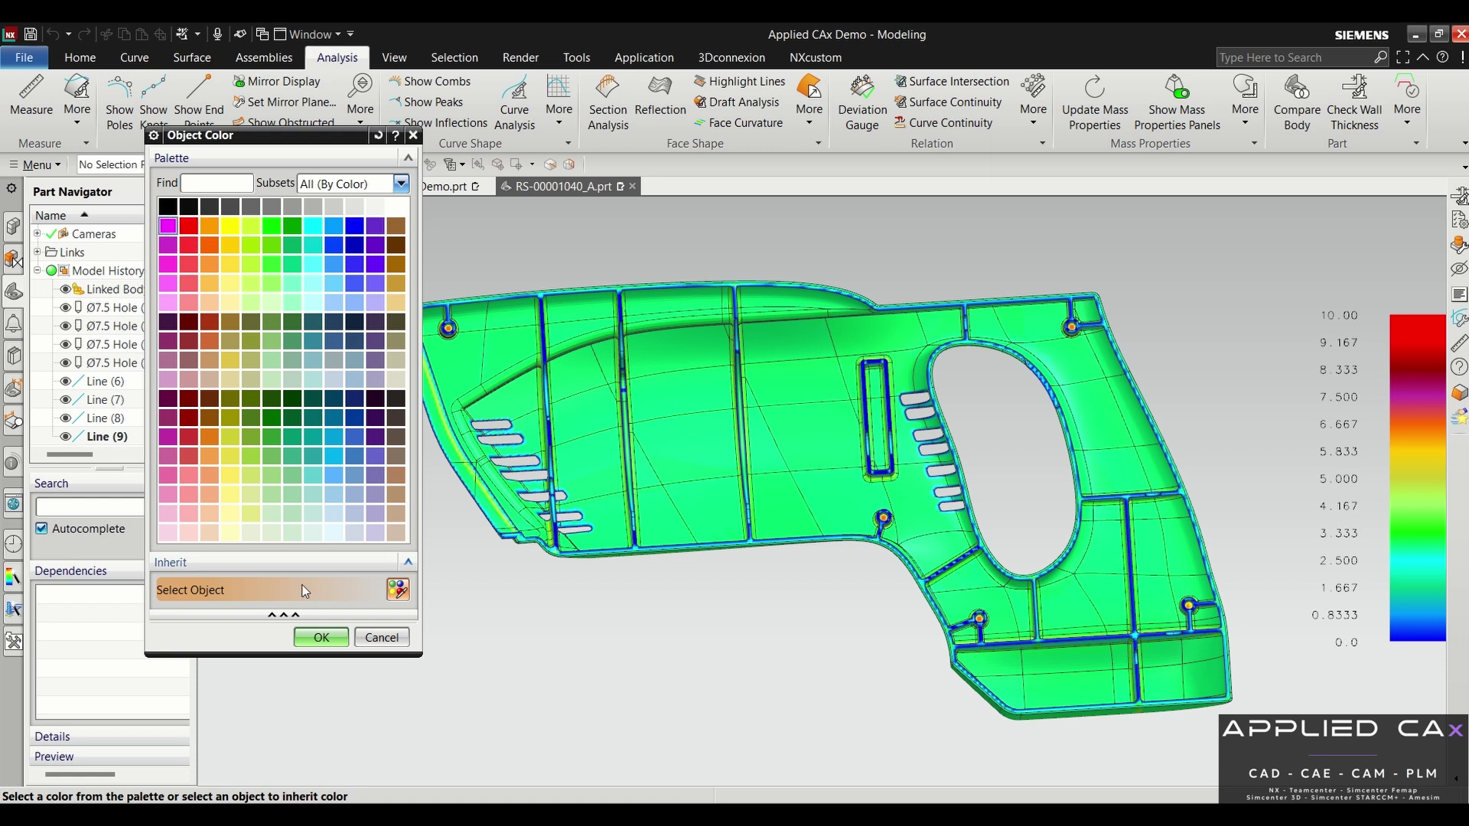
click(321, 637)
Step: Colour the 3.05–3.3 band purple and the 2.7–3.05 band blue
click(192, 413)
click(368, 229)
click(321, 637)
click(193, 433)
click(354, 226)
click(320, 638)
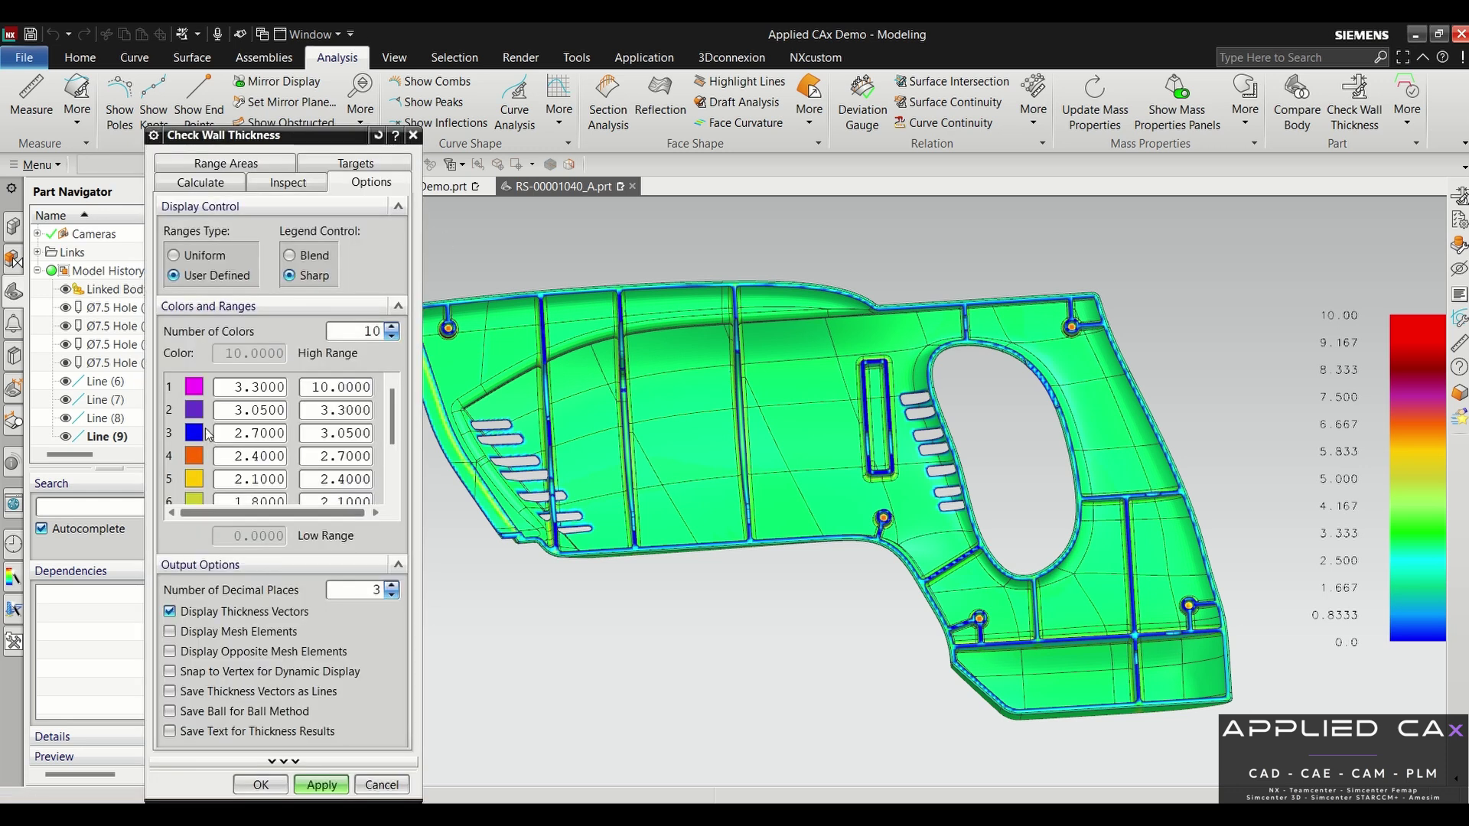
click(194, 456)
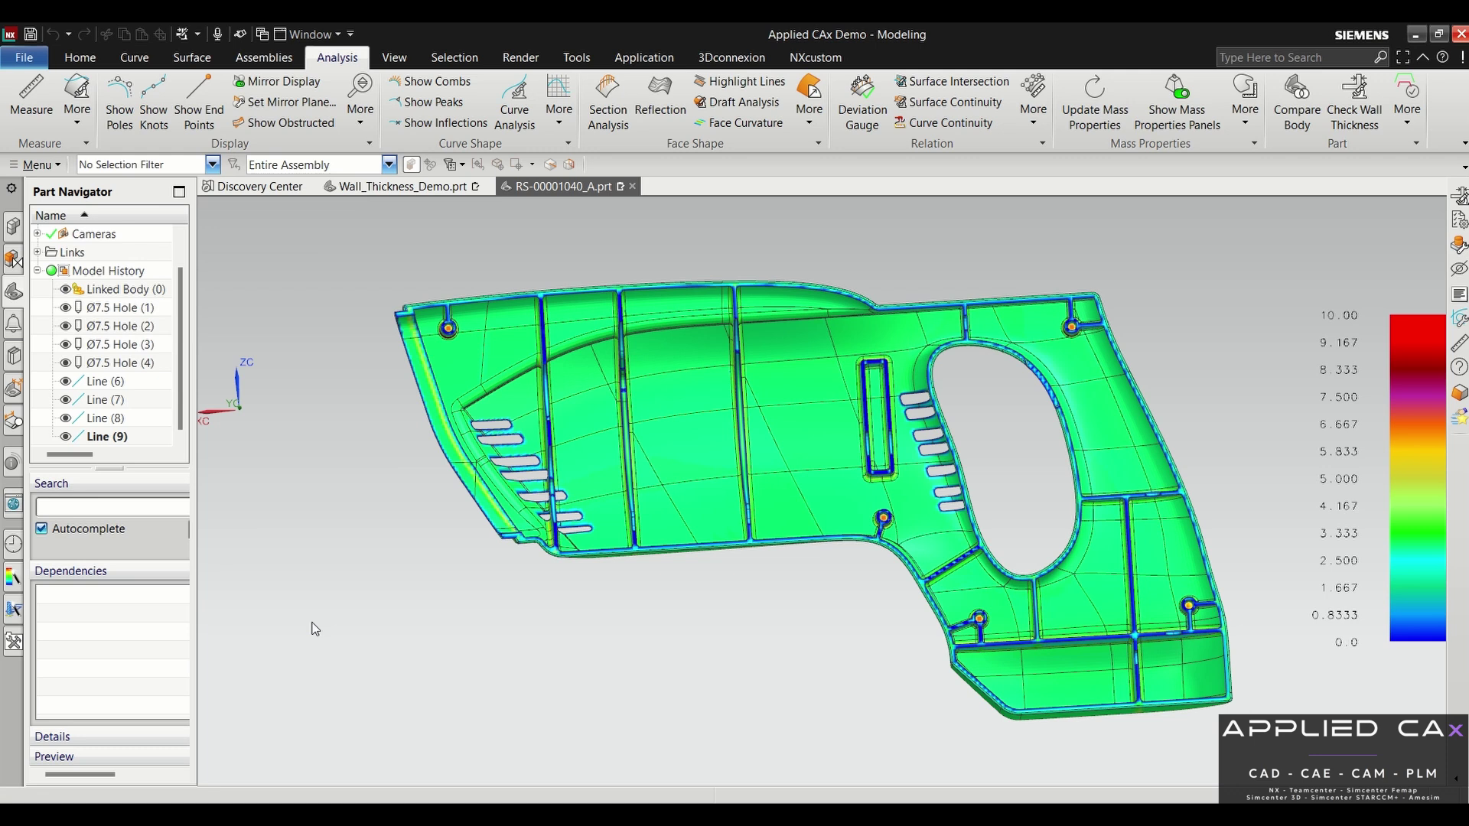
Step: Make the fourth range red, apply the bands, and save results as an Analysis feature
click(318, 638)
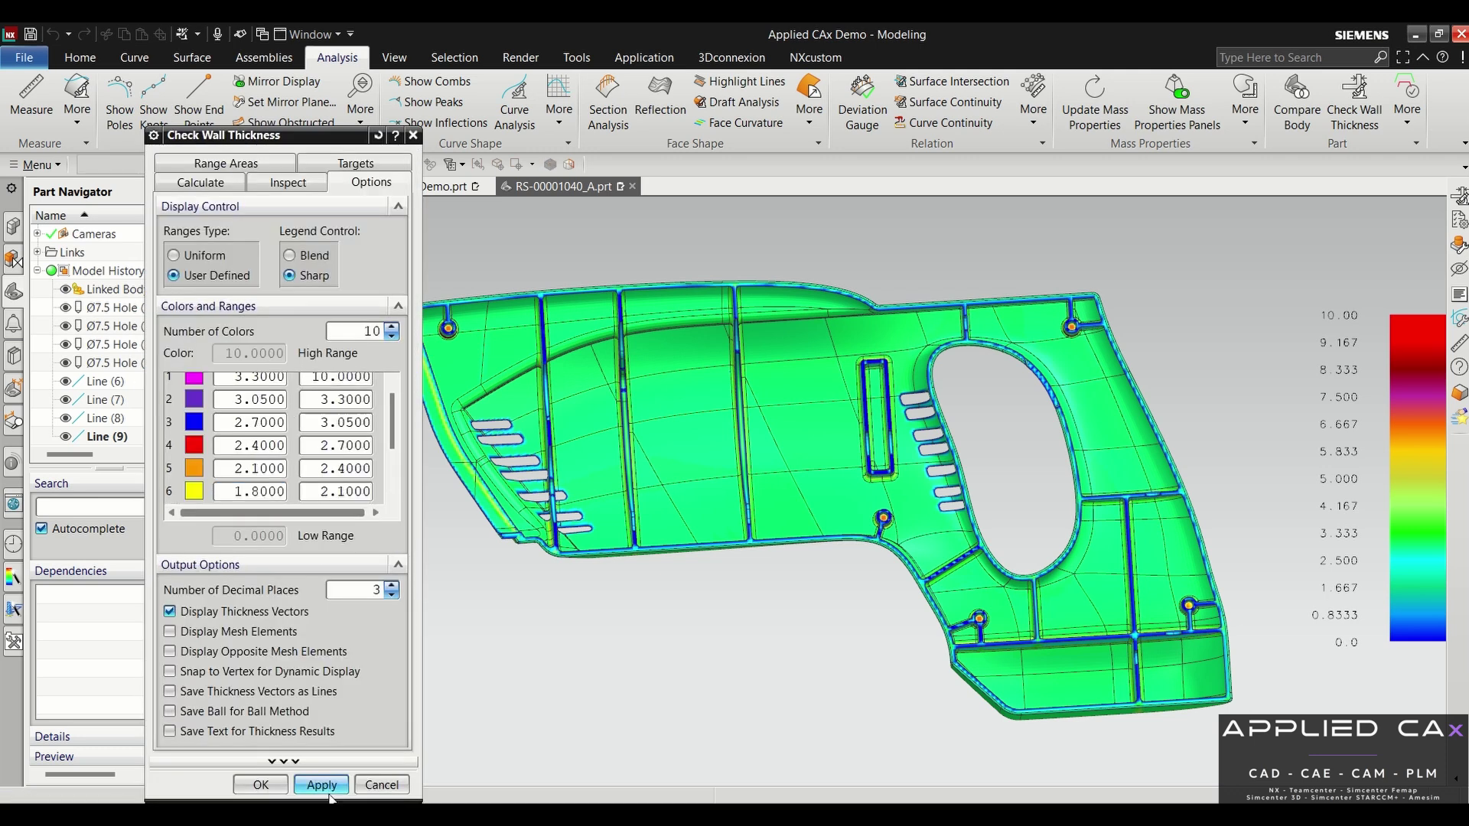
click(326, 786)
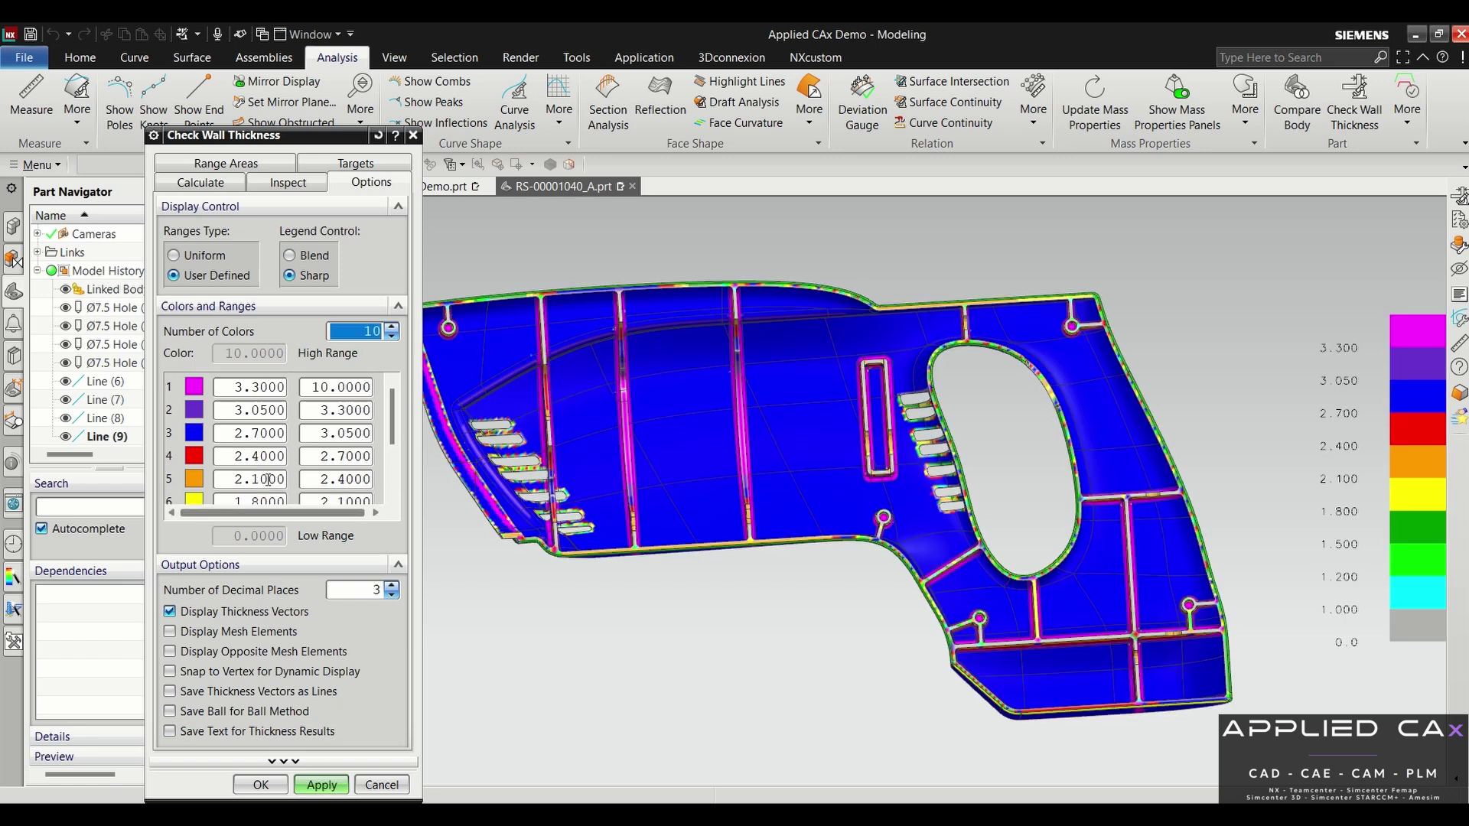
click(208, 185)
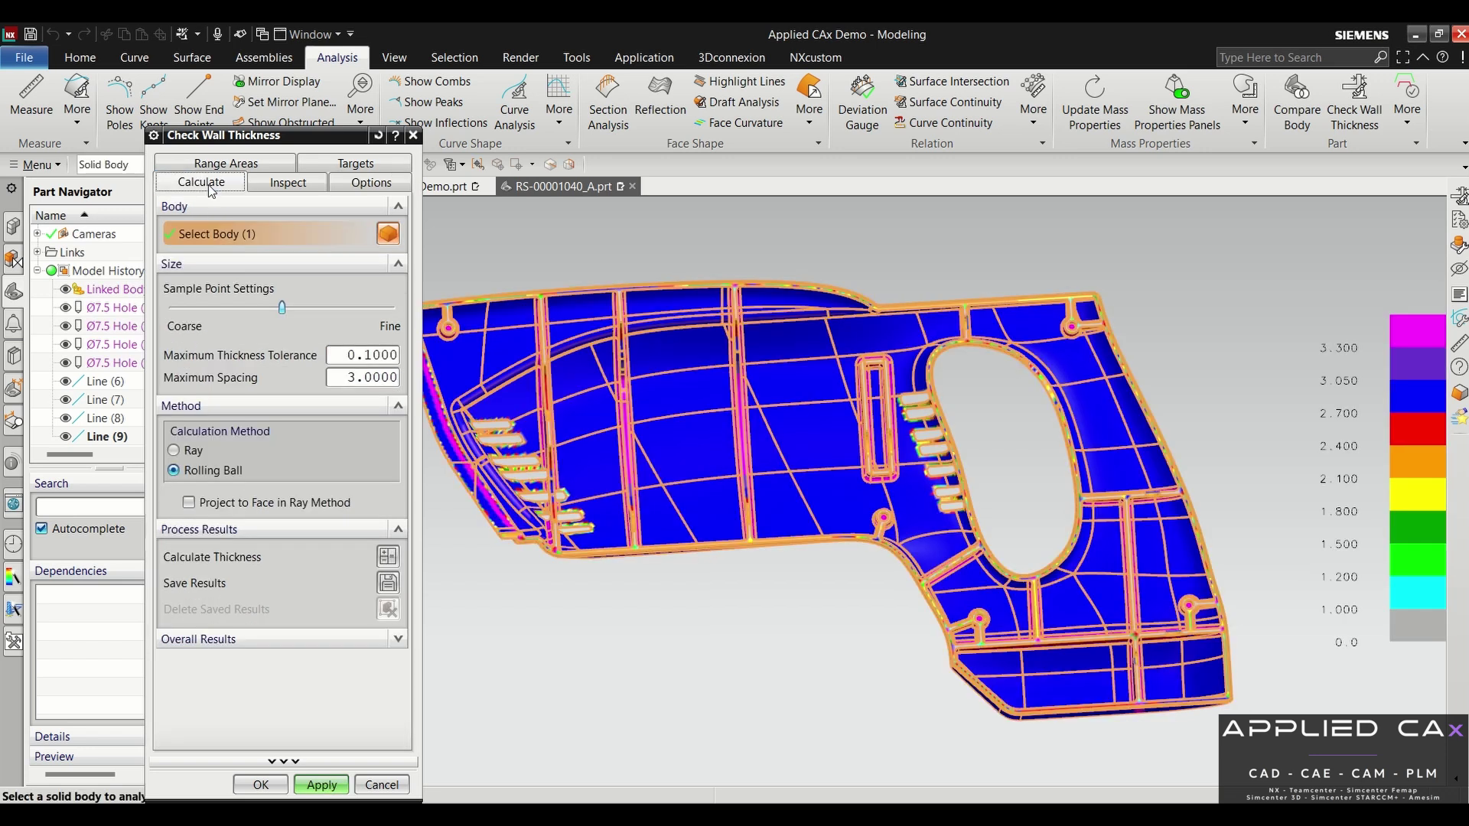
click(388, 582)
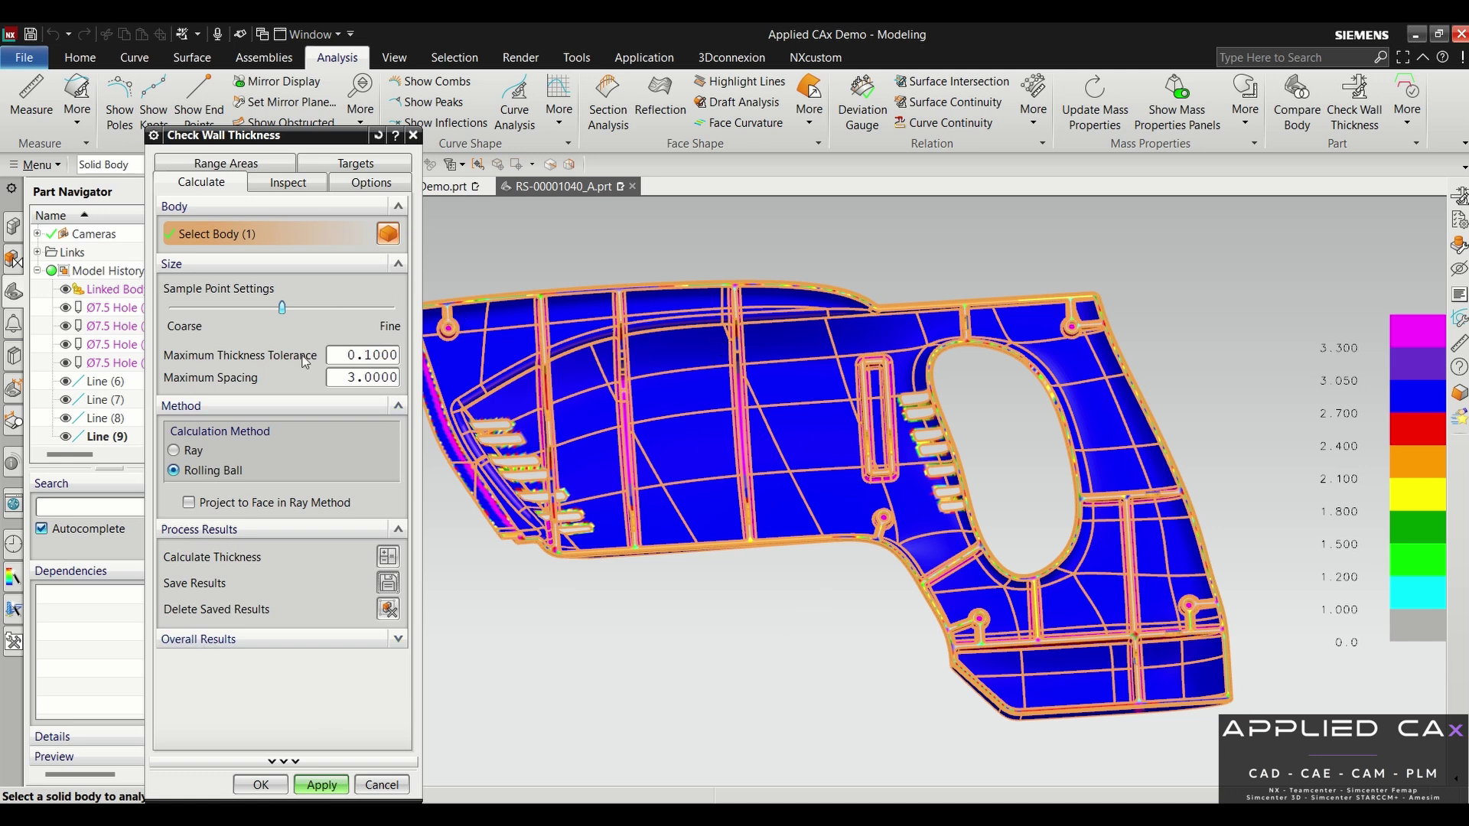
click(261, 785)
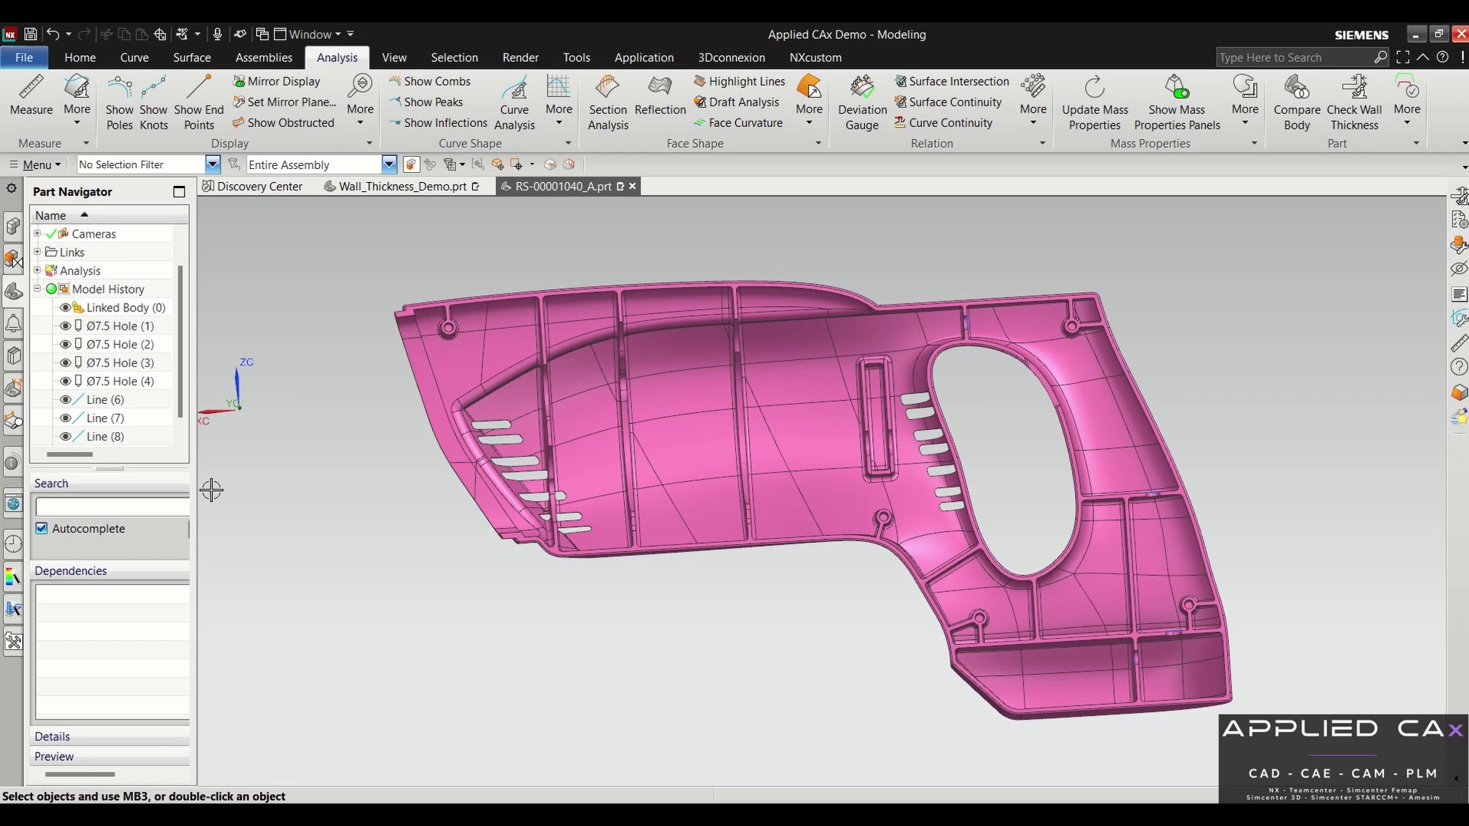
Step: Reopen Wall Thickness Analysis and show overall results: average 2.81, maximum 9.09
click(37, 271)
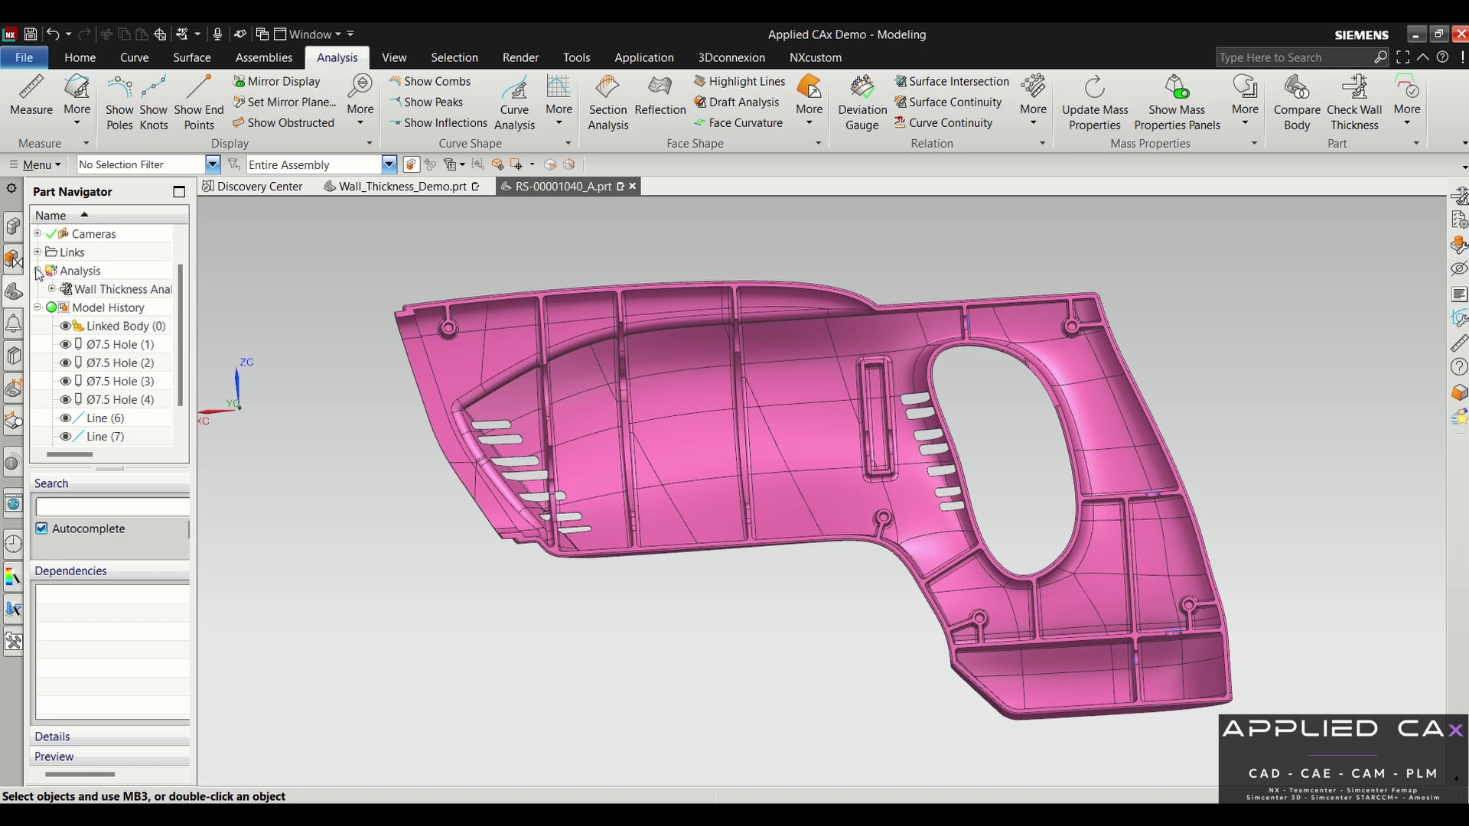
click(51, 289)
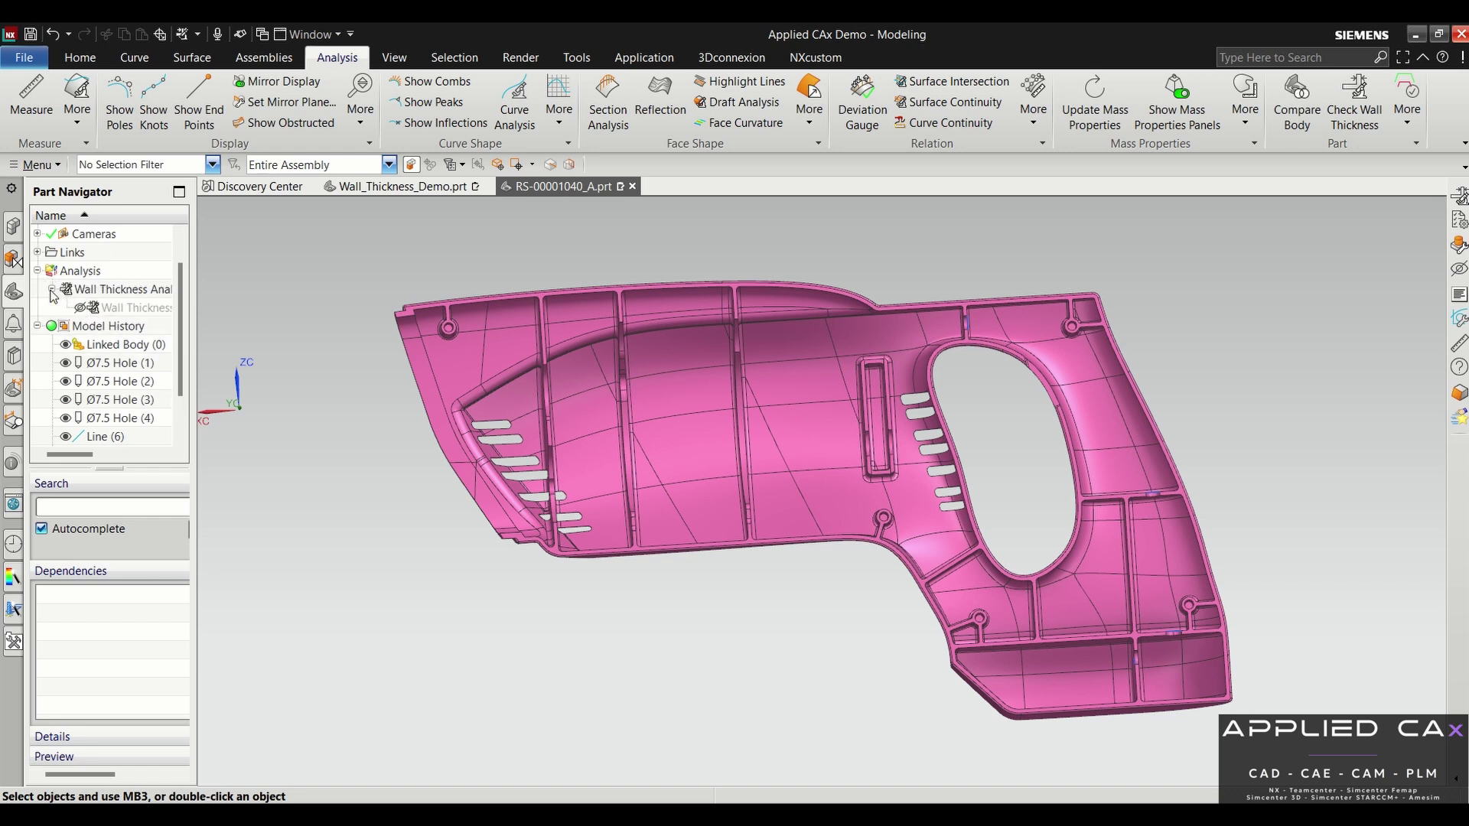
click(122, 313)
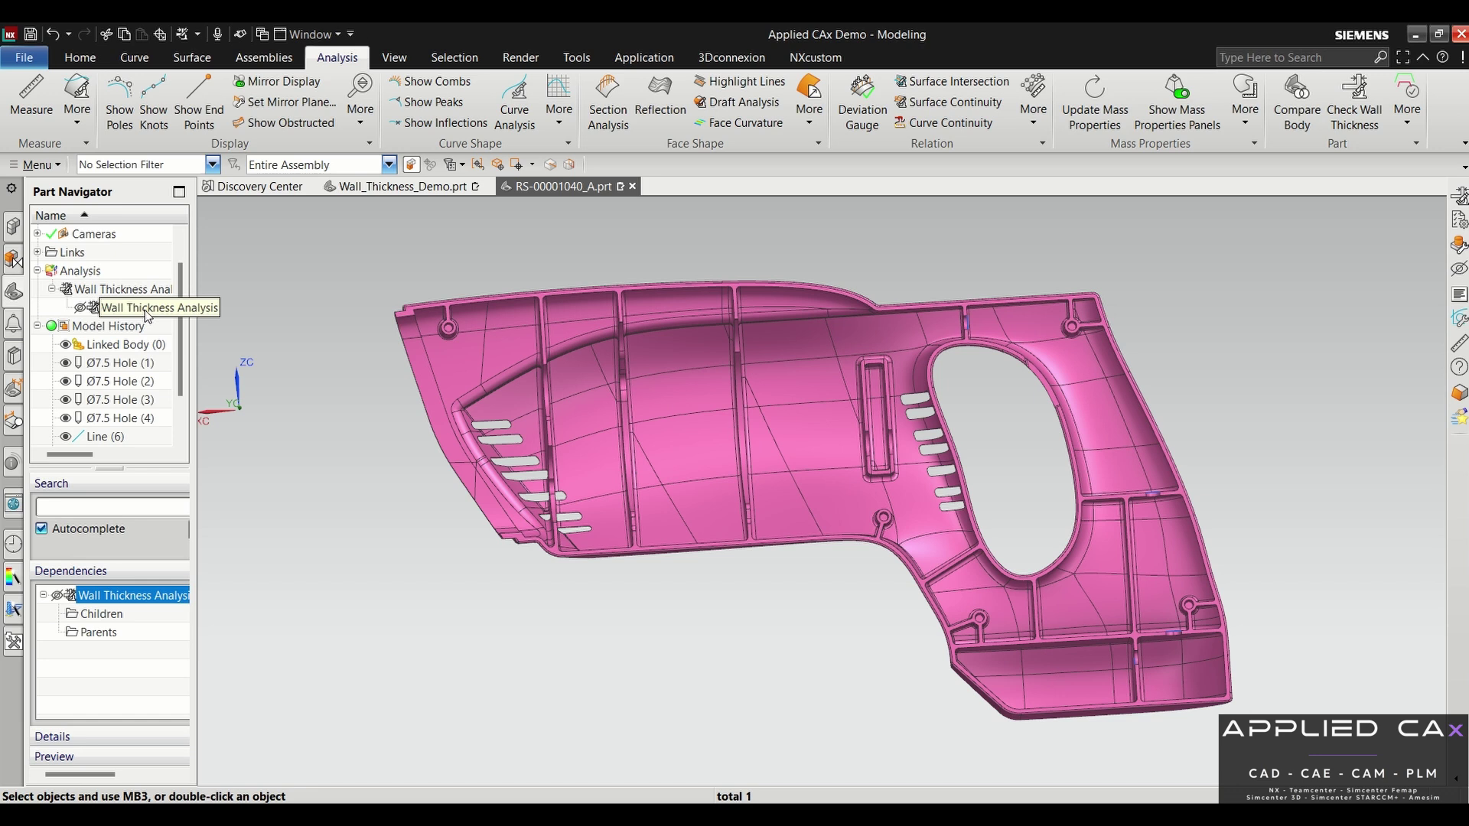
double_click(148, 314)
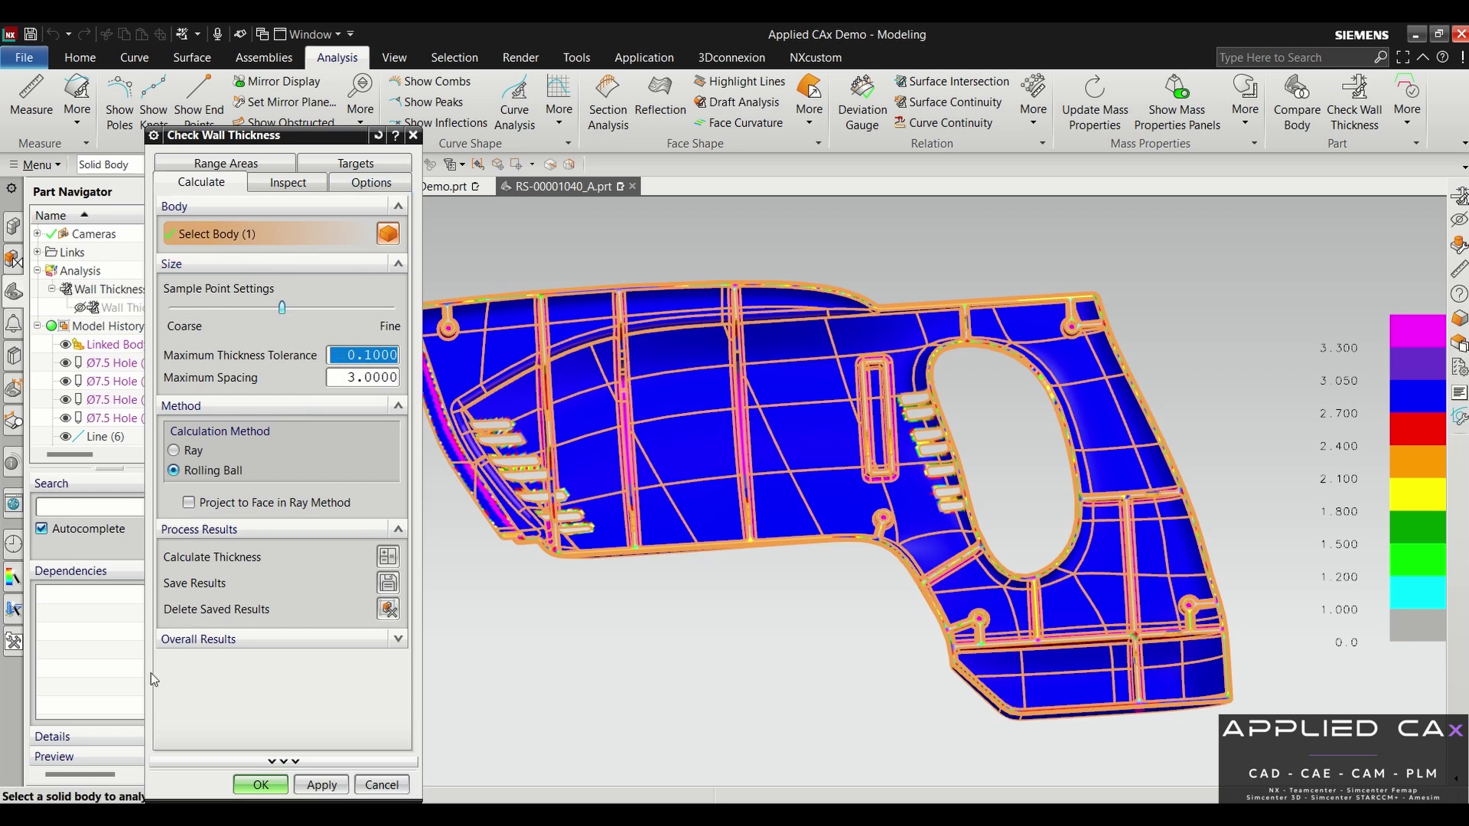
click(207, 639)
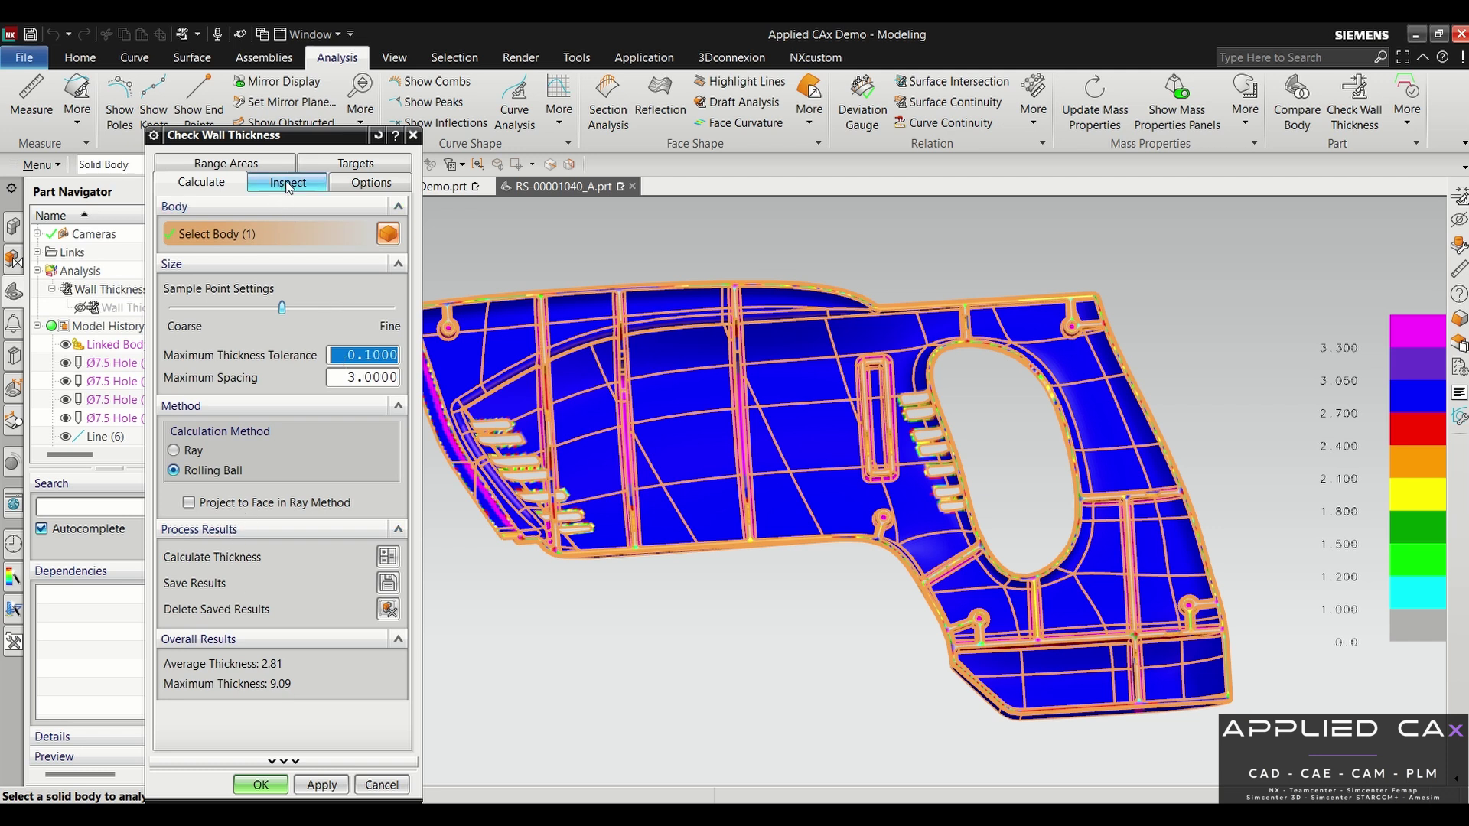
Step: Orbit and zoom the housing's outer face and ribbed interior to inspect the 0–3.3 colour bands
click(363, 184)
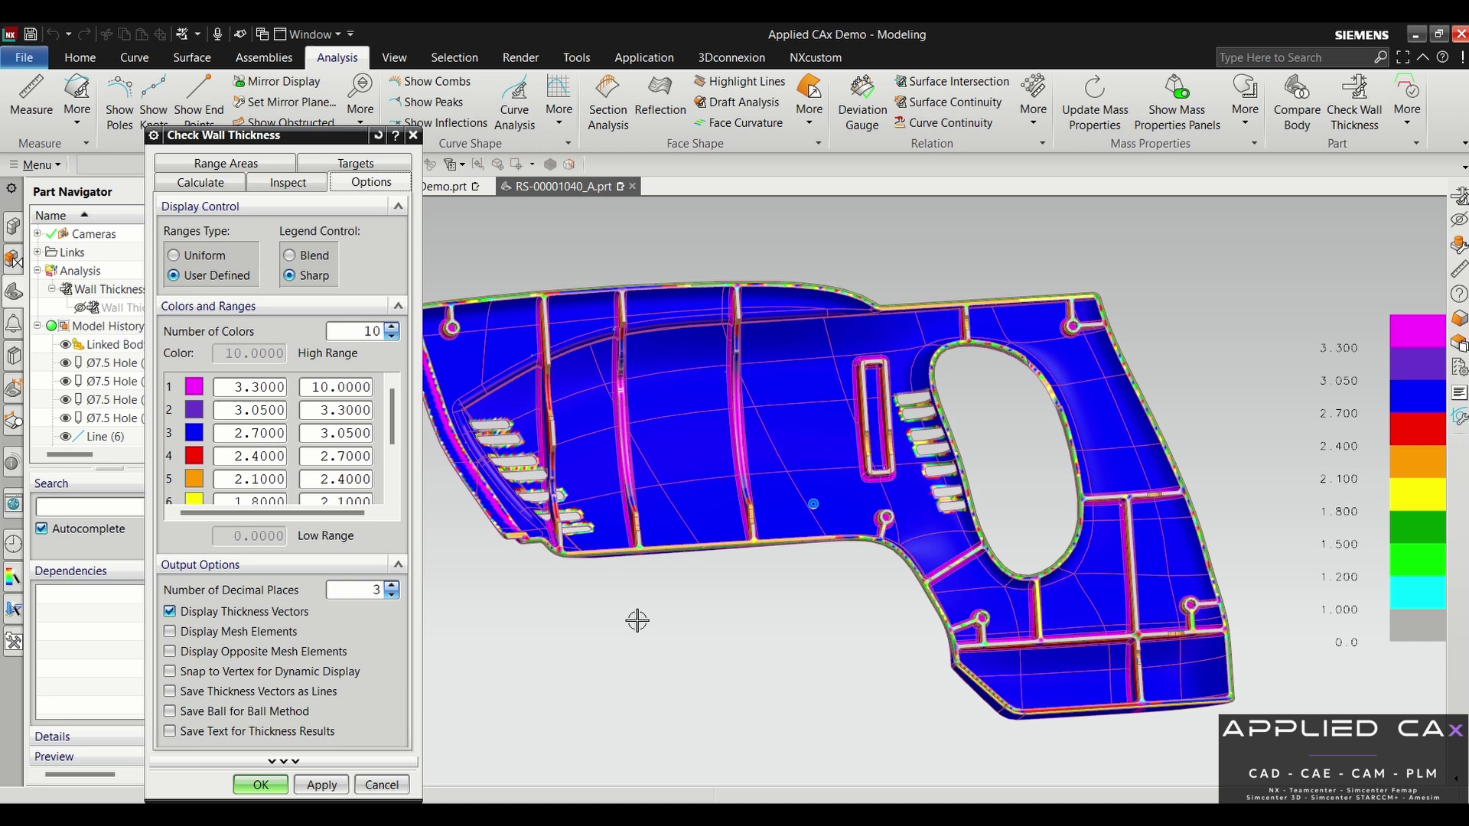
mouse_move(637, 620)
middle_down()
mouse_move(856, 589)
mouse_move(855, 605)
middle_up()
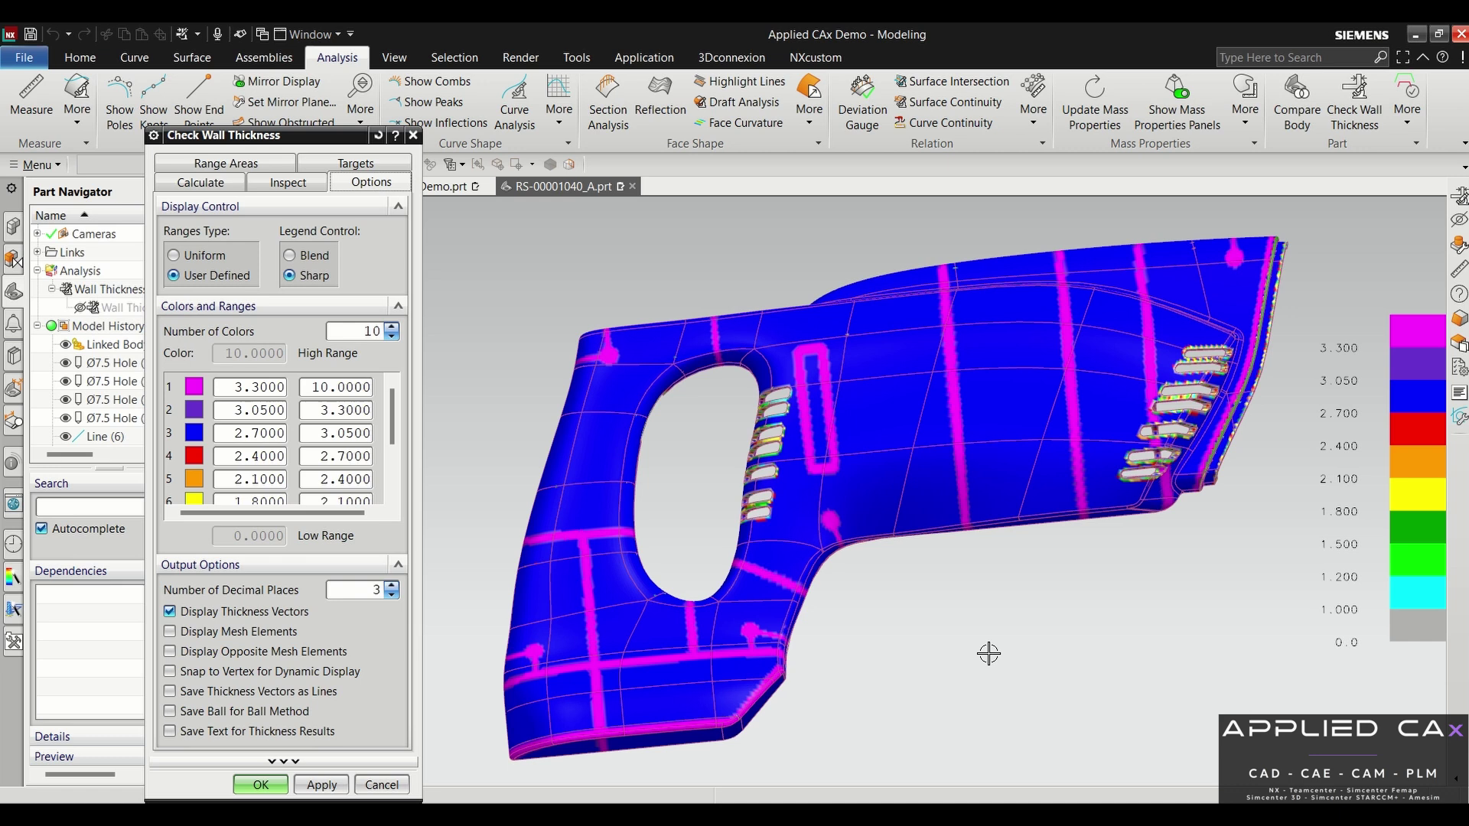
mouse_move(988, 654)
middle_down()
mouse_move(984, 641)
mouse_move(1042, 627)
middle_up()
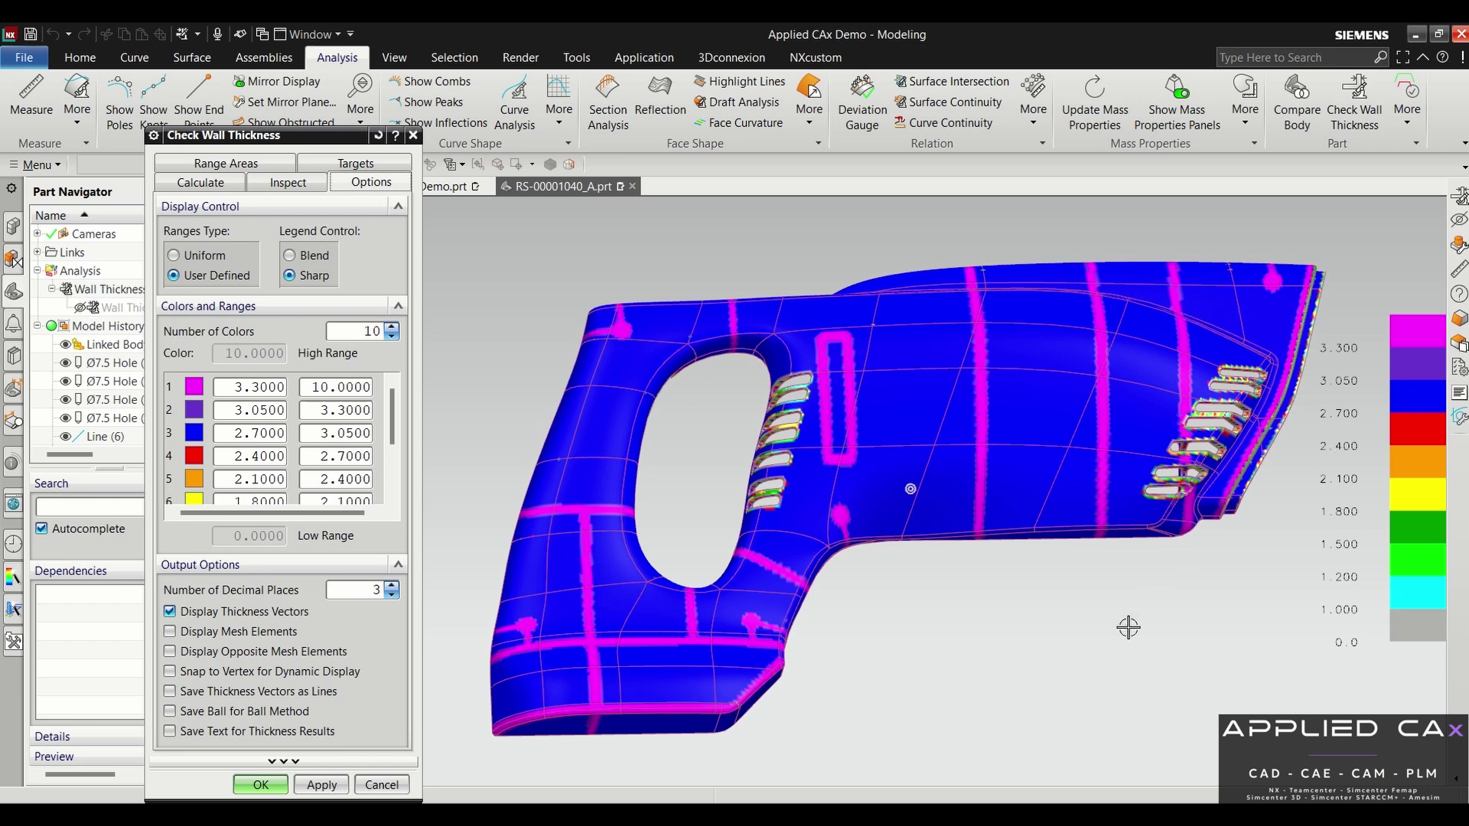
mouse_move(1147, 604)
middle_down()
mouse_move(1126, 631)
mouse_move(1195, 638)
mouse_move(793, 699)
middle_up()
scroll(794, 696, up, 10)
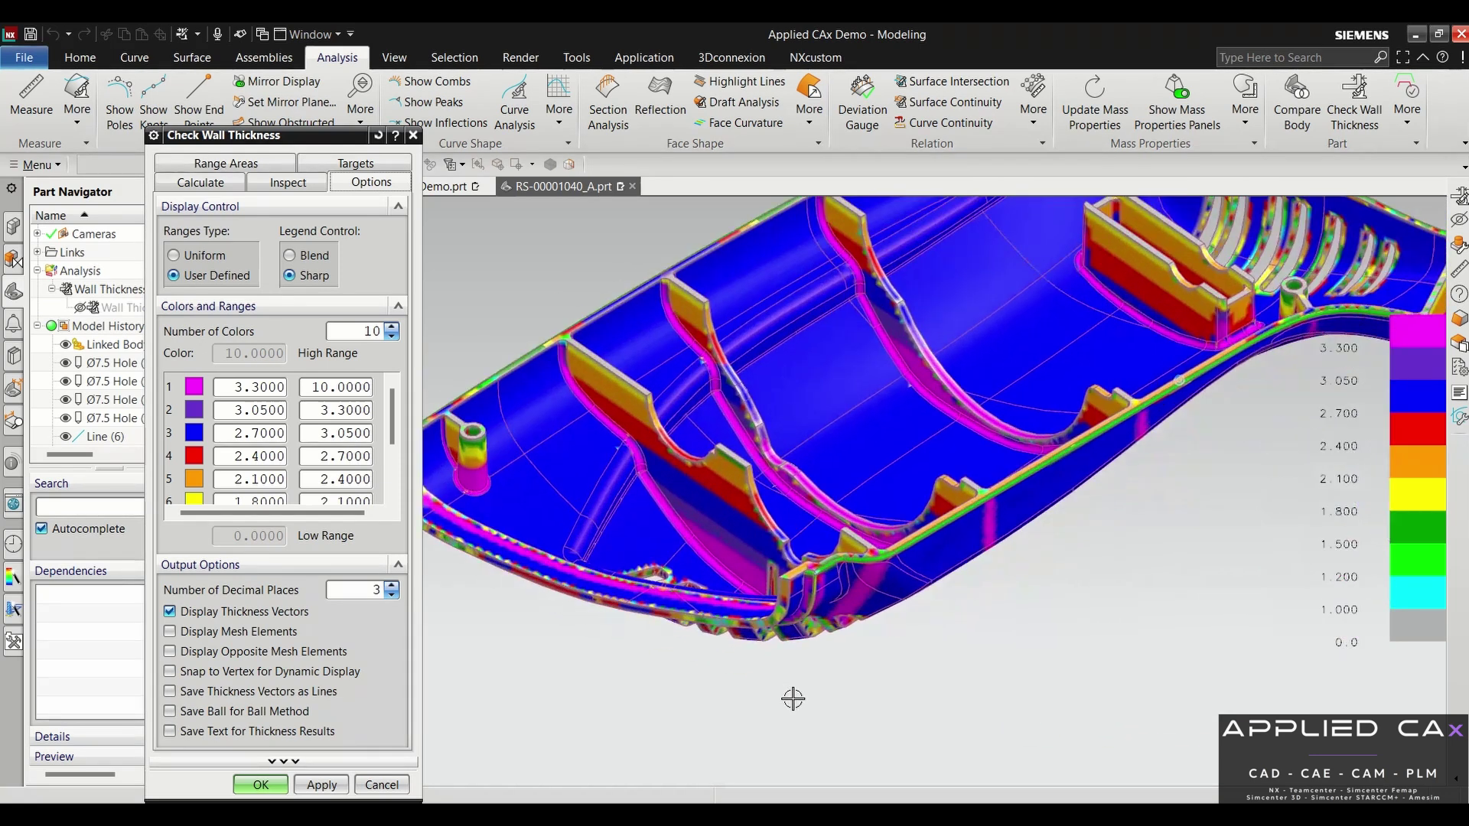
scroll(829, 545, up, 2)
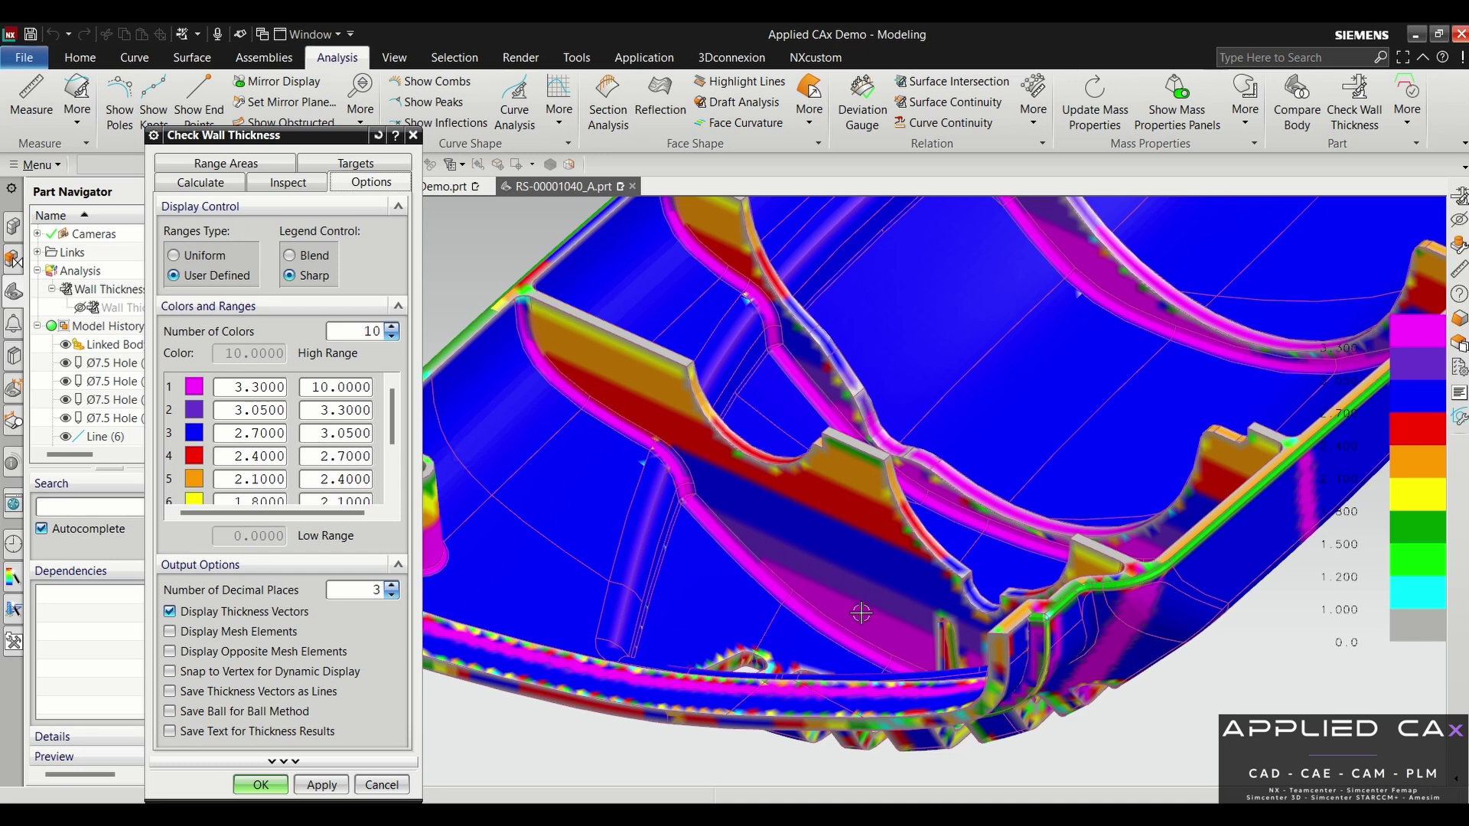
middle_drag(861, 613, 712, 337)
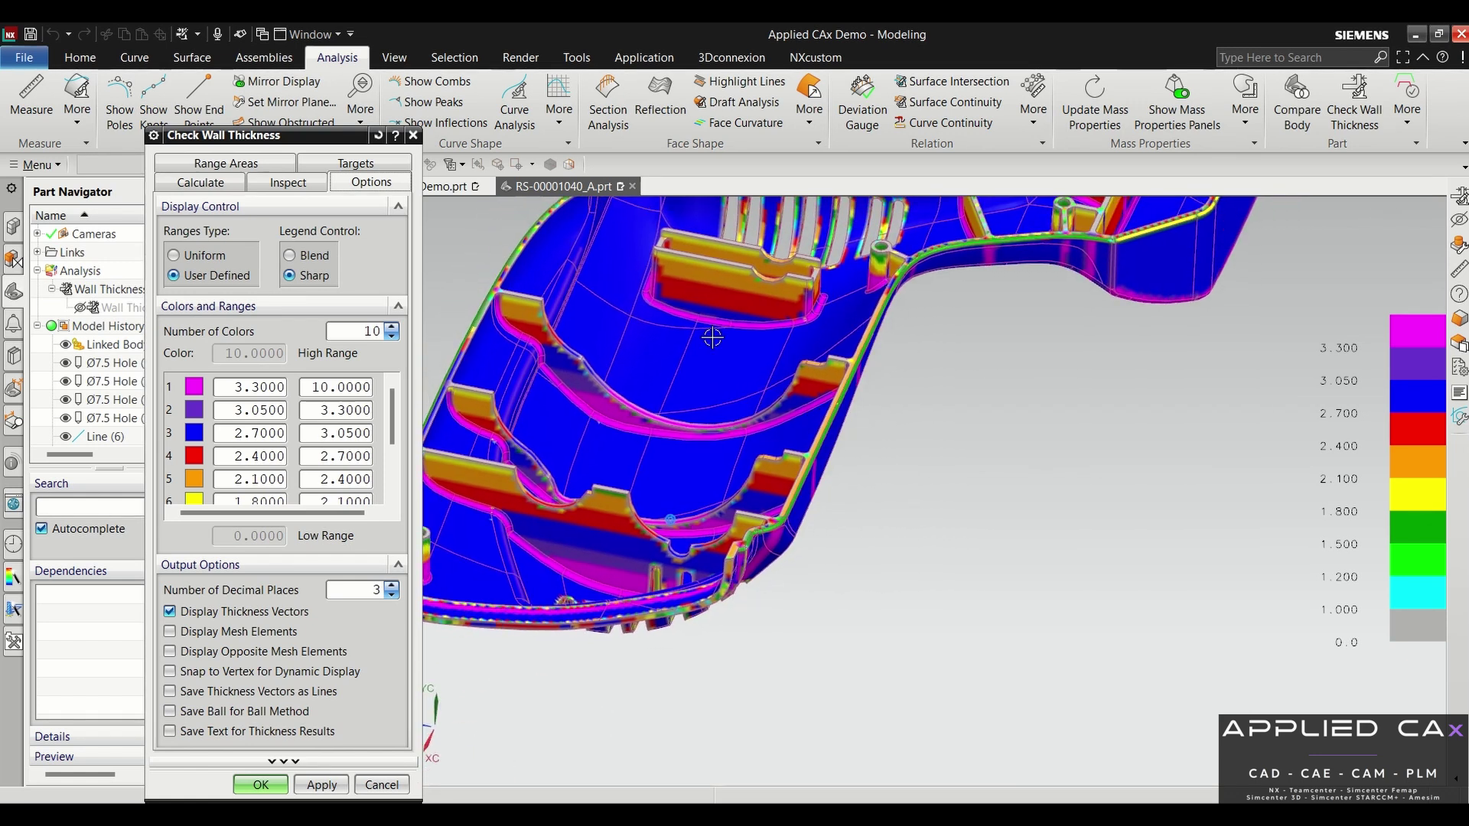
middle_drag(969, 432, 1053, 284)
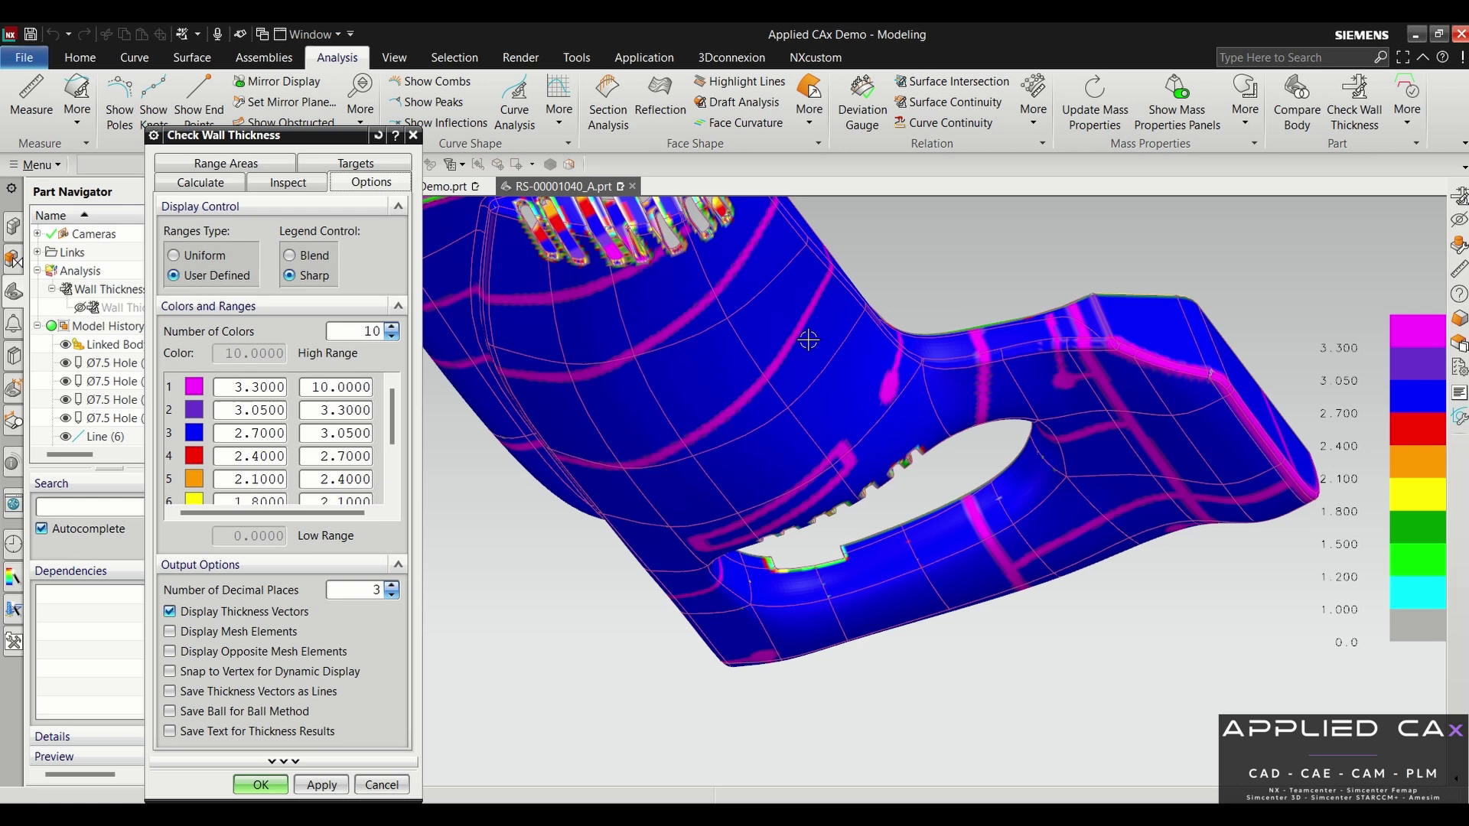
mouse_move(933, 270)
middle_down()
mouse_move(1003, 387)
mouse_move(1042, 407)
mouse_move(1103, 492)
mouse_move(1138, 518)
mouse_move(1194, 507)
mouse_move(1108, 391)
mouse_move(893, 444)
mouse_move(739, 573)
middle_up()
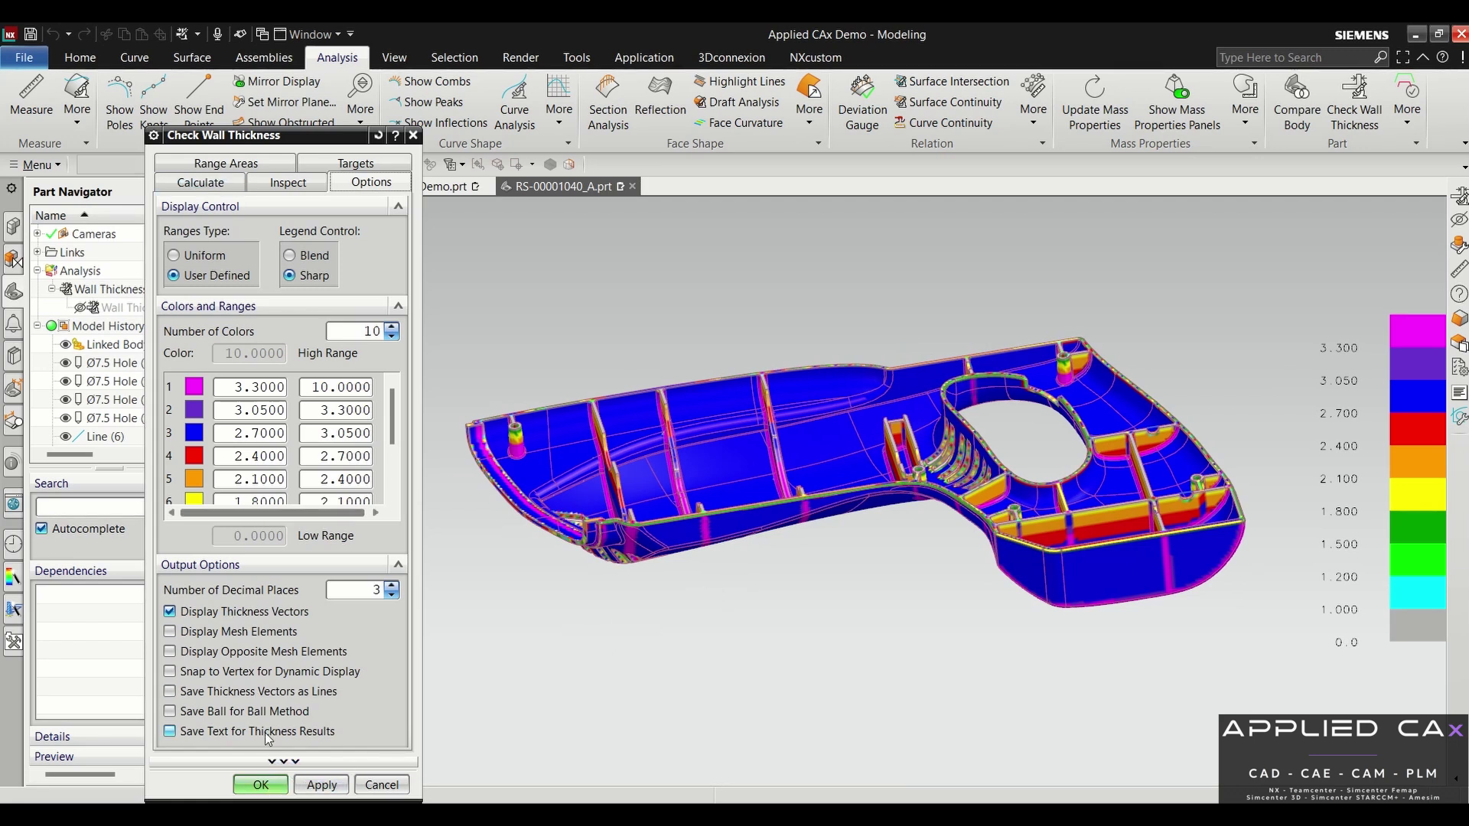
Step: Close the thickness check and open RS-00001034_A.prt from the History list
click(262, 787)
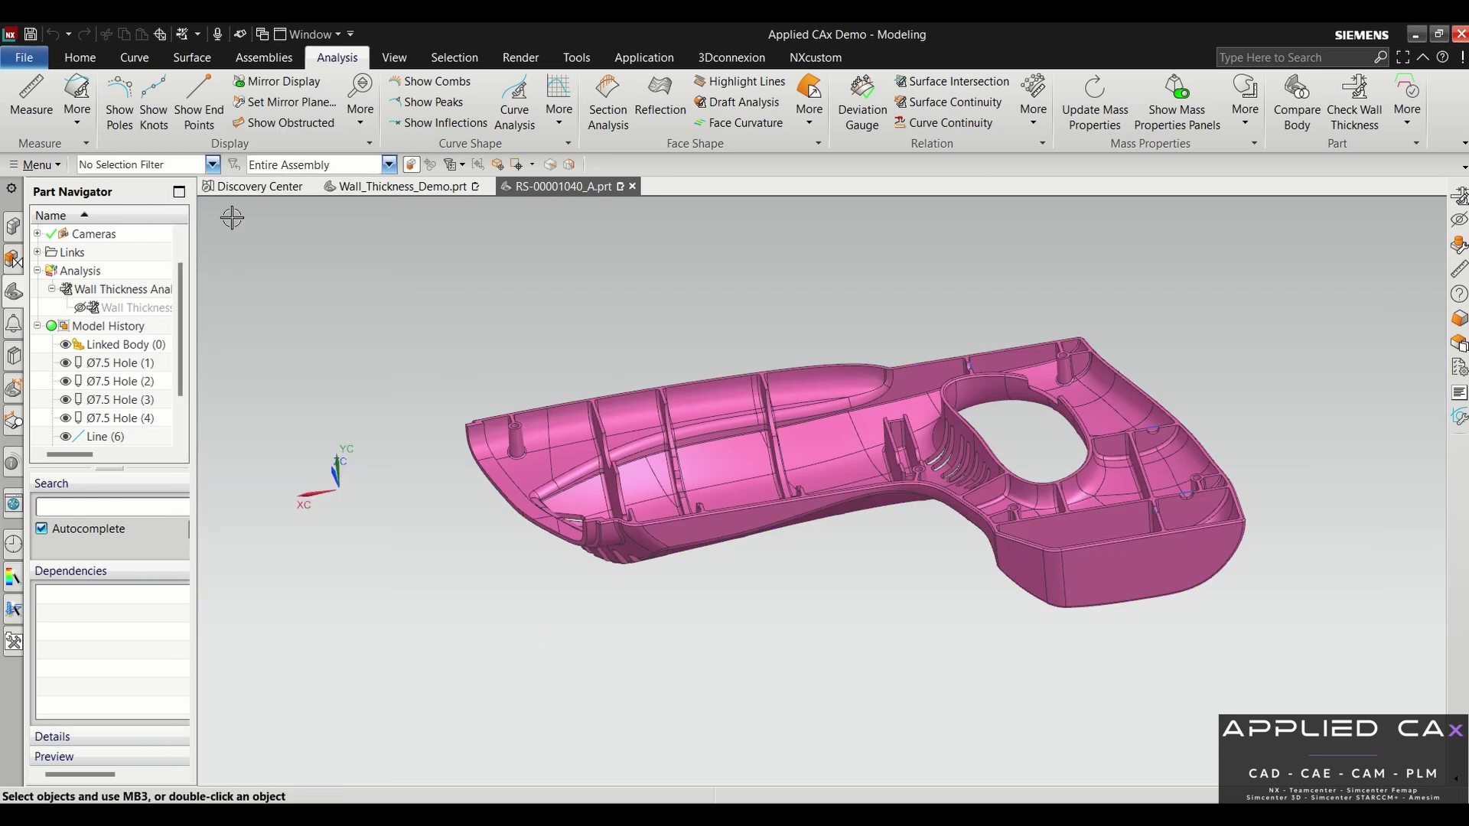
click(14, 547)
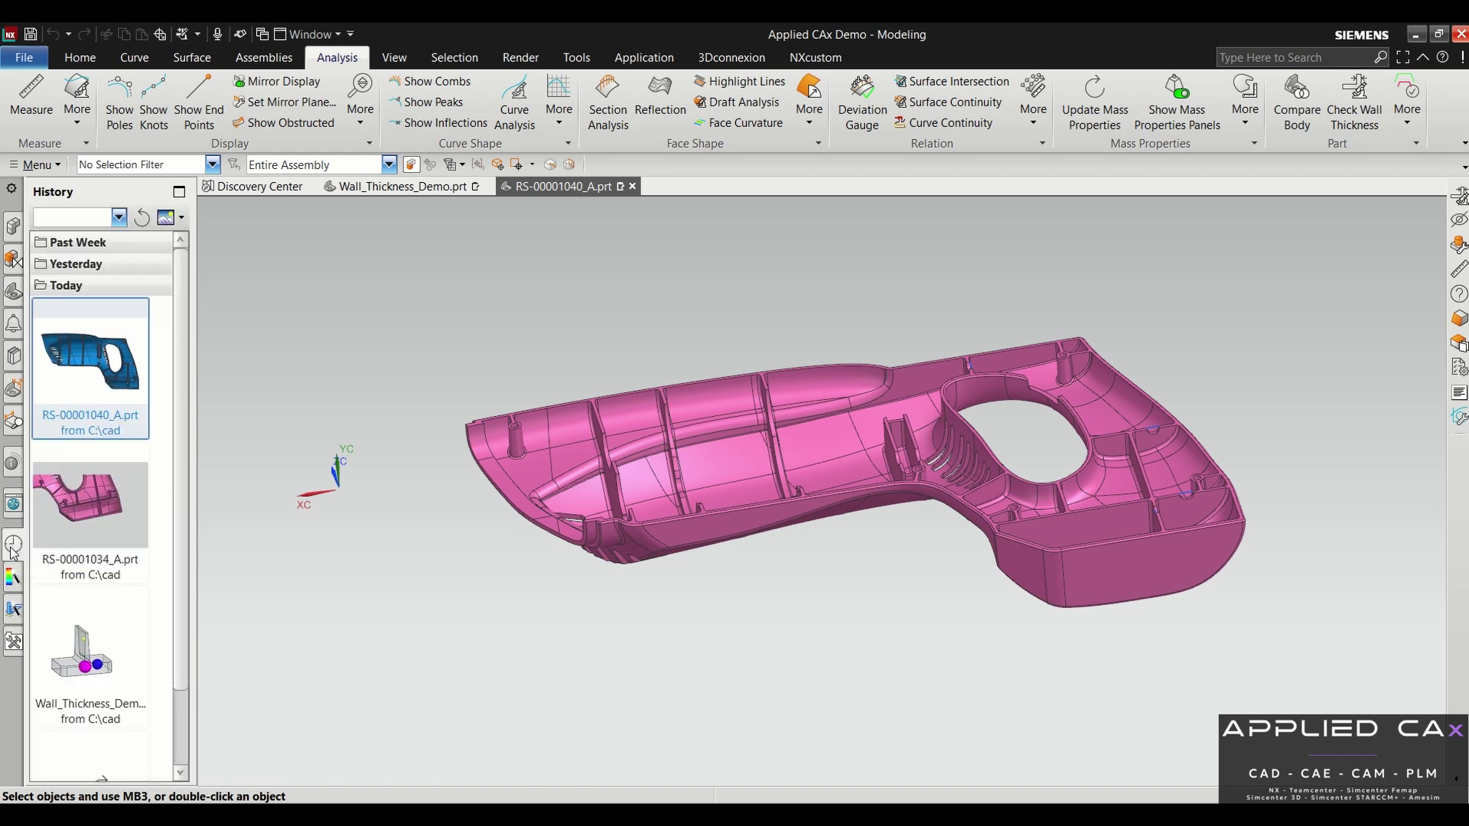
click(78, 511)
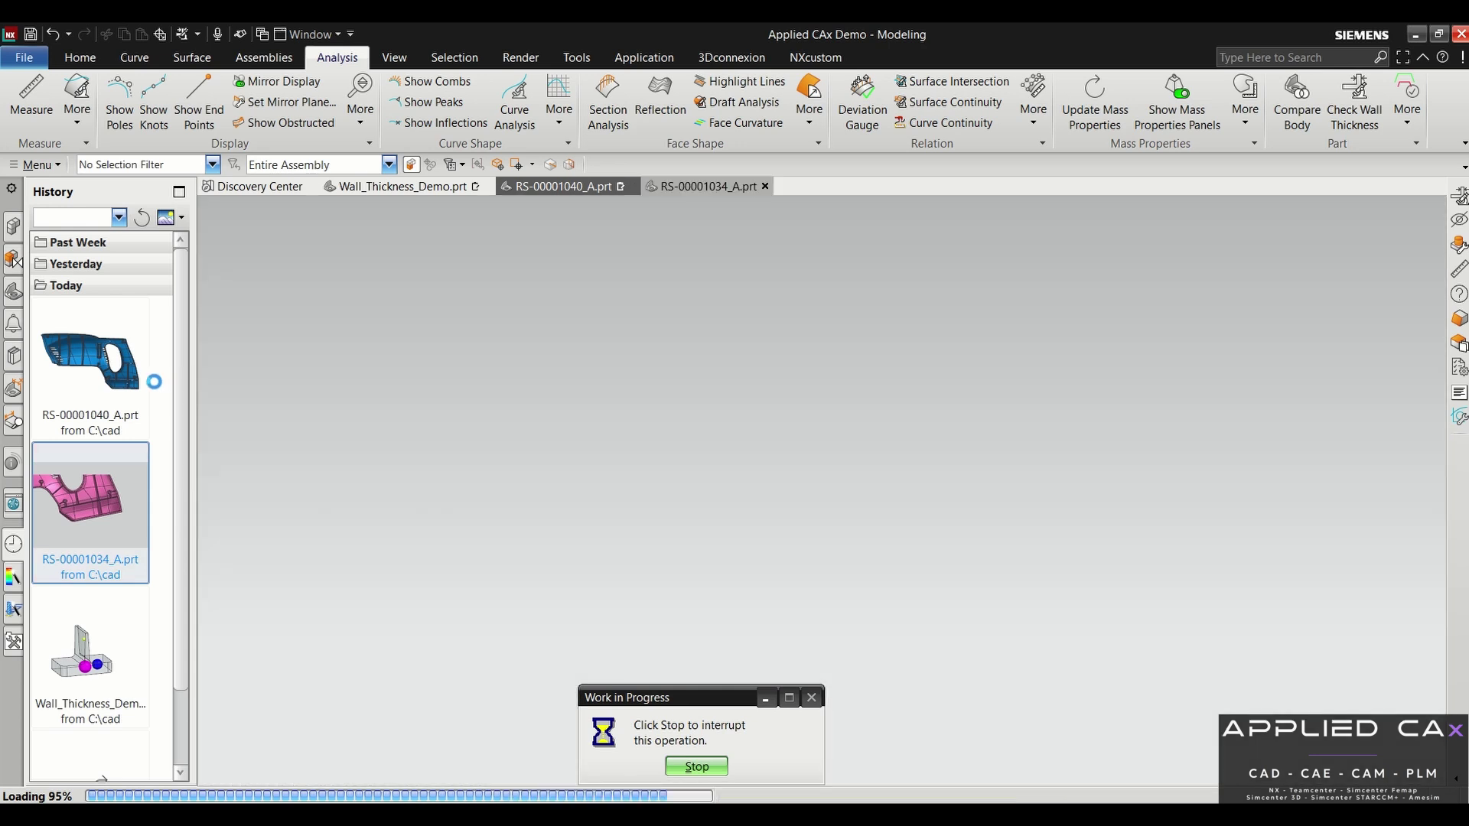
Step: Return to the RS-00001040_A part and its Part Navigator
click(566, 190)
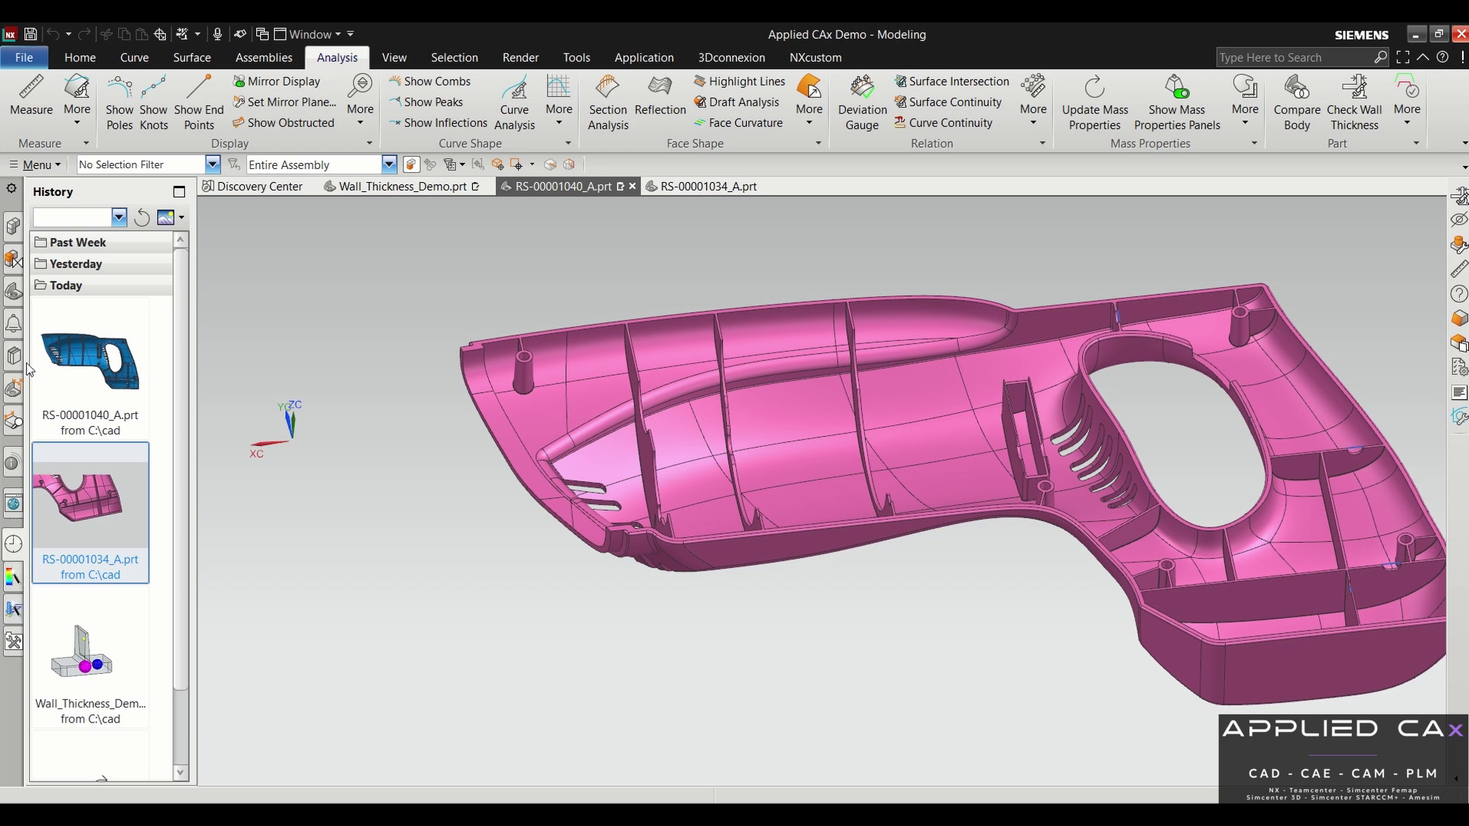
click(17, 263)
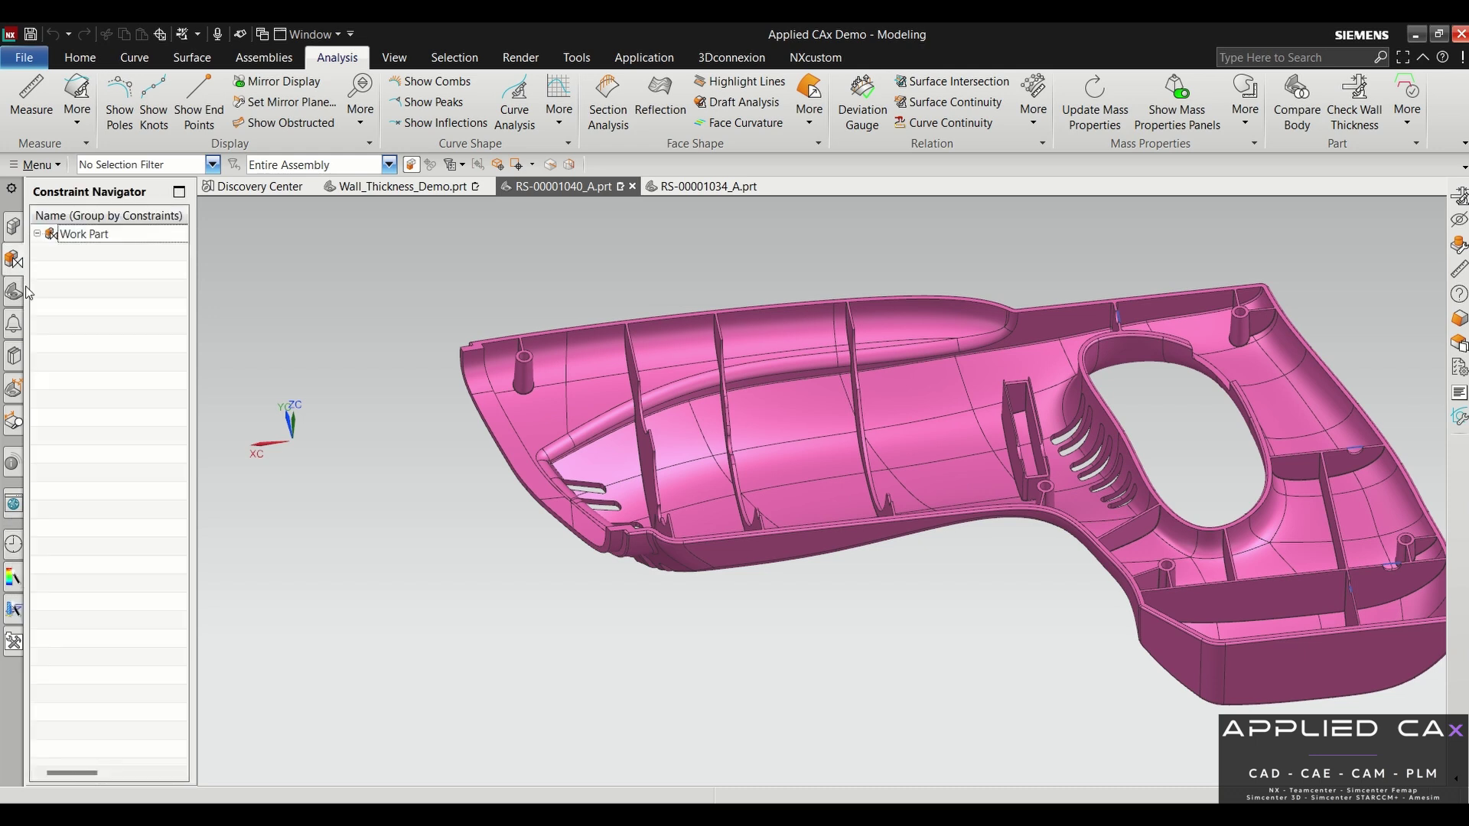
click(13, 291)
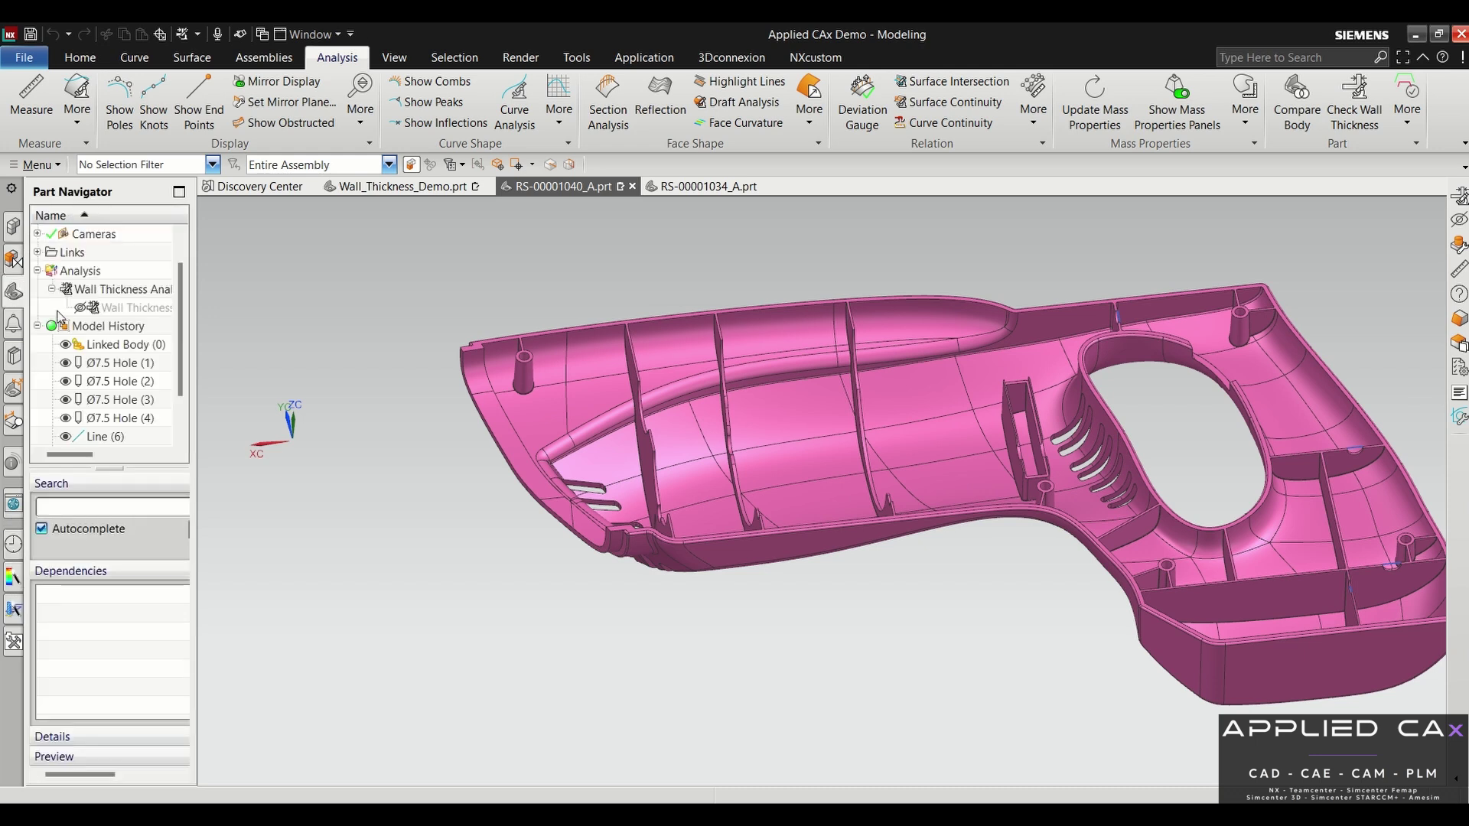
Step: Recalculate Wall Thickness Analysis at 0.1000 tolerance, giving average 2.573 and maximum 9.014
double_click(125, 311)
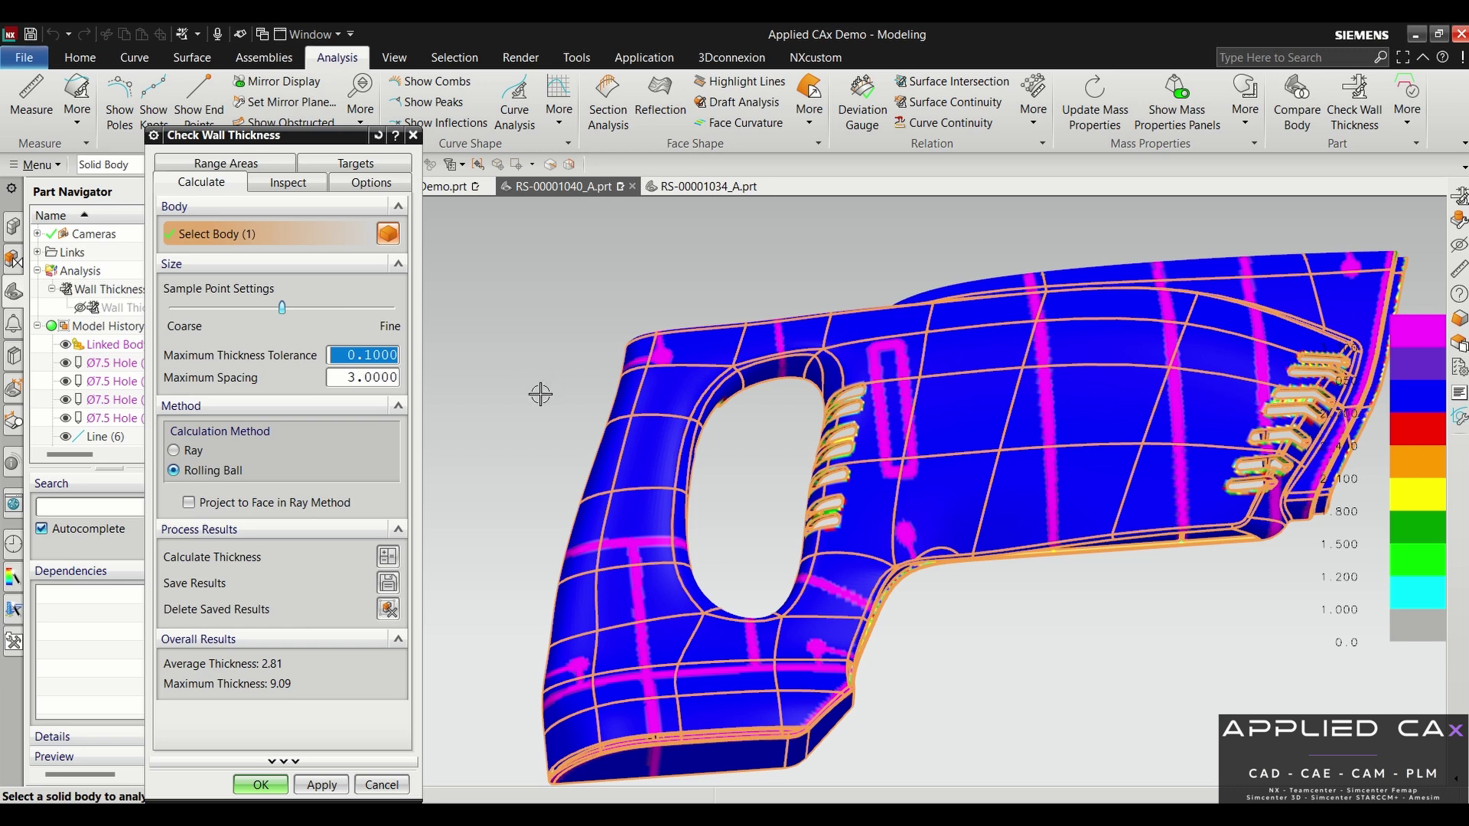
click(389, 558)
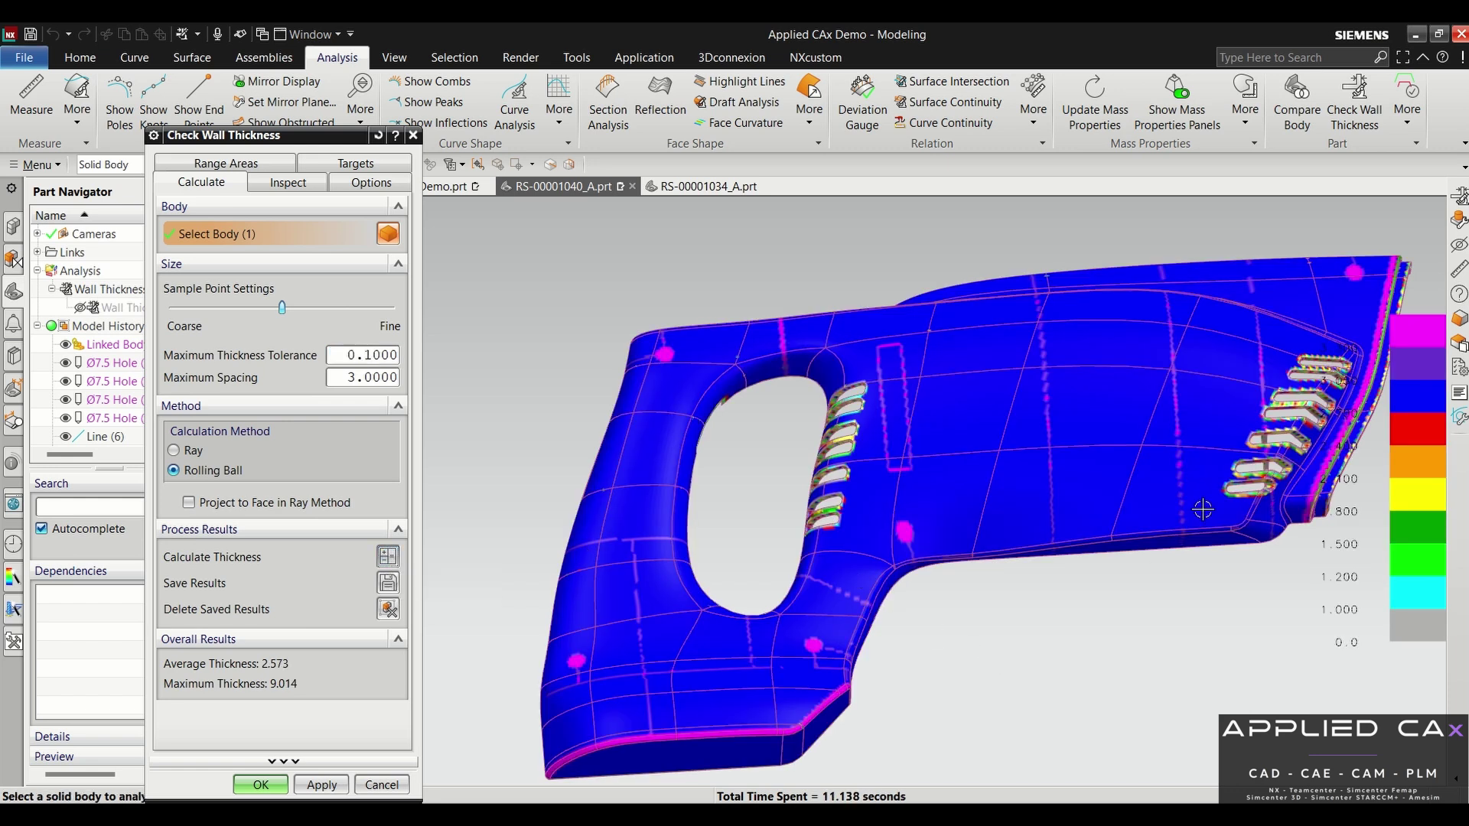
Step: Orbit and zoom into the housing's interior pocket to inspect blue walls and green ribs and bosses
middle_drag(978, 501, 1115, 364)
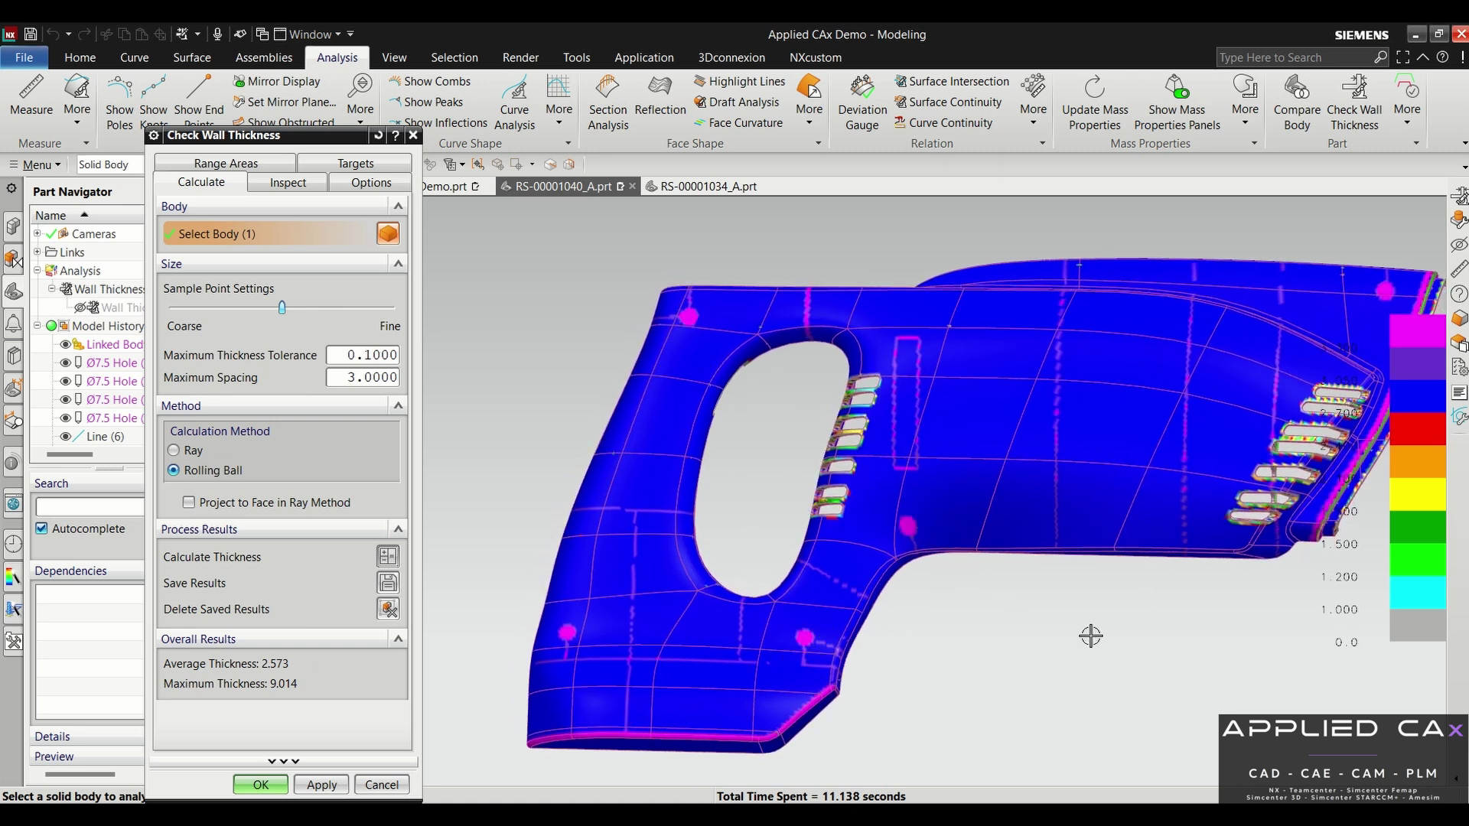
mouse_move(1092, 637)
middle_down()
mouse_move(1098, 610)
mouse_move(1009, 623)
mouse_move(1033, 610)
mouse_move(997, 500)
middle_up()
scroll(998, 500, down, 5)
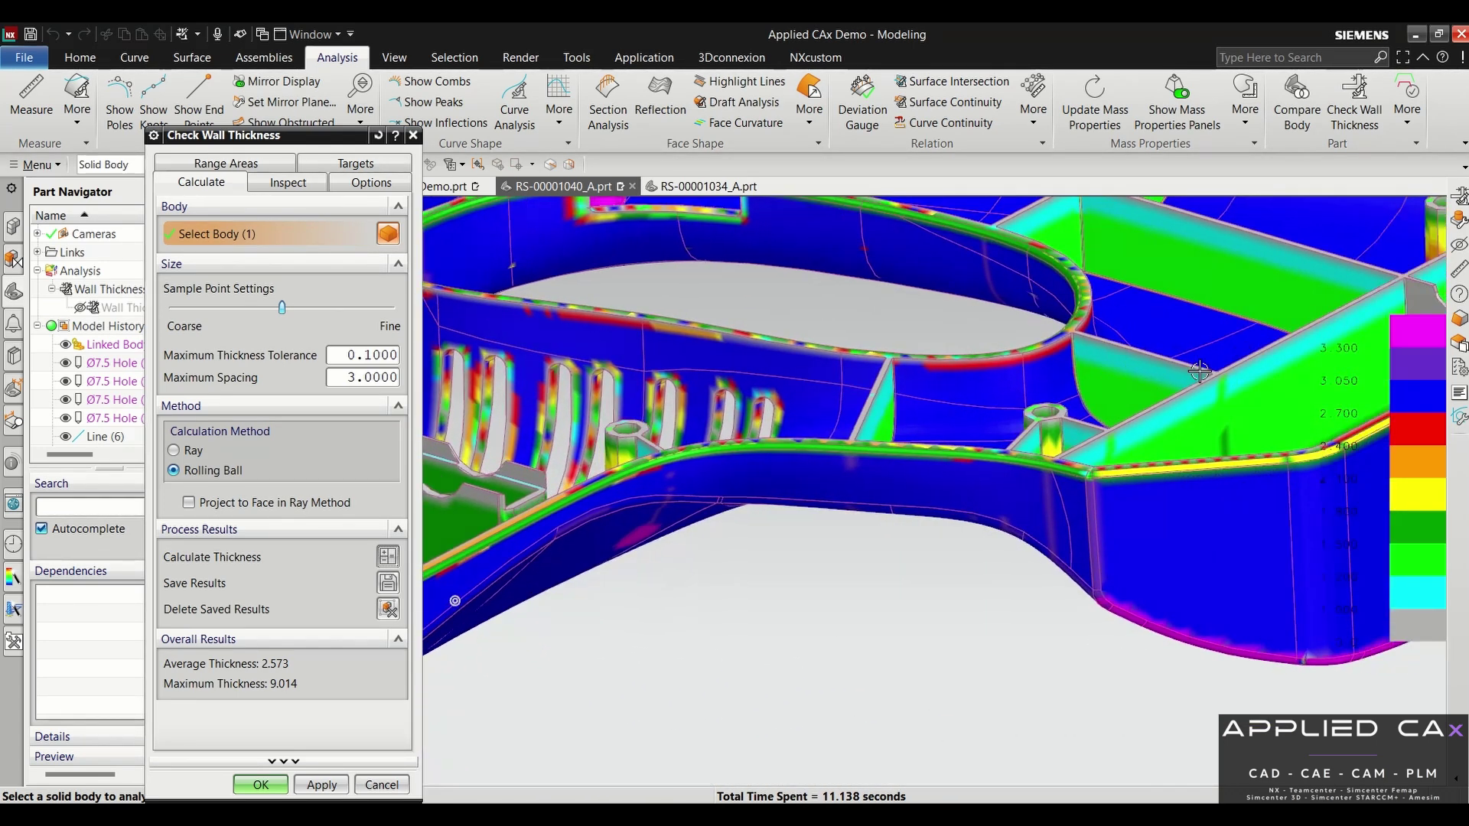
middle_drag(1277, 330, 1095, 306)
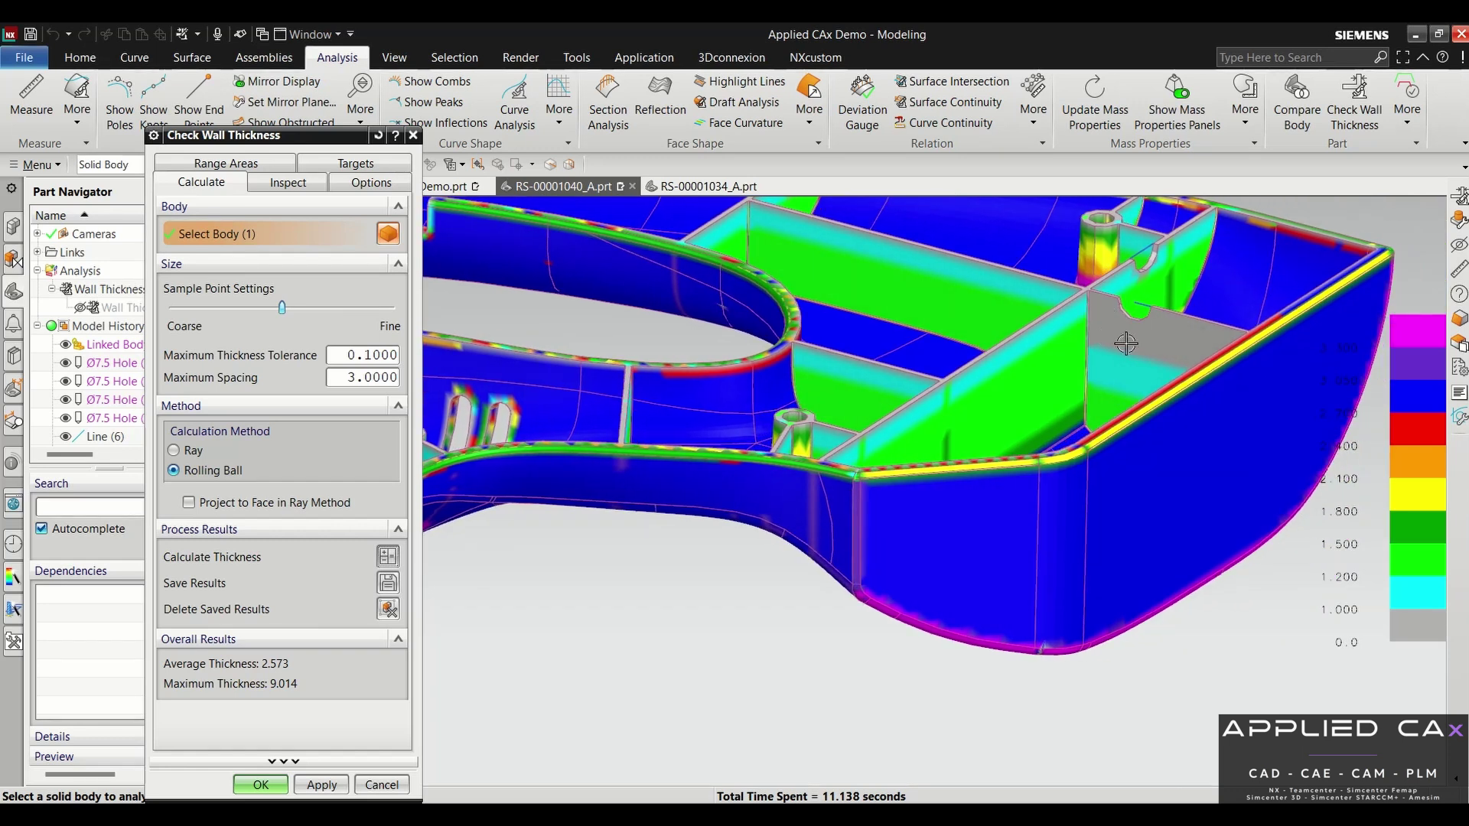
middle_drag(1157, 367, 922, 457)
scroll(899, 461, up, 5)
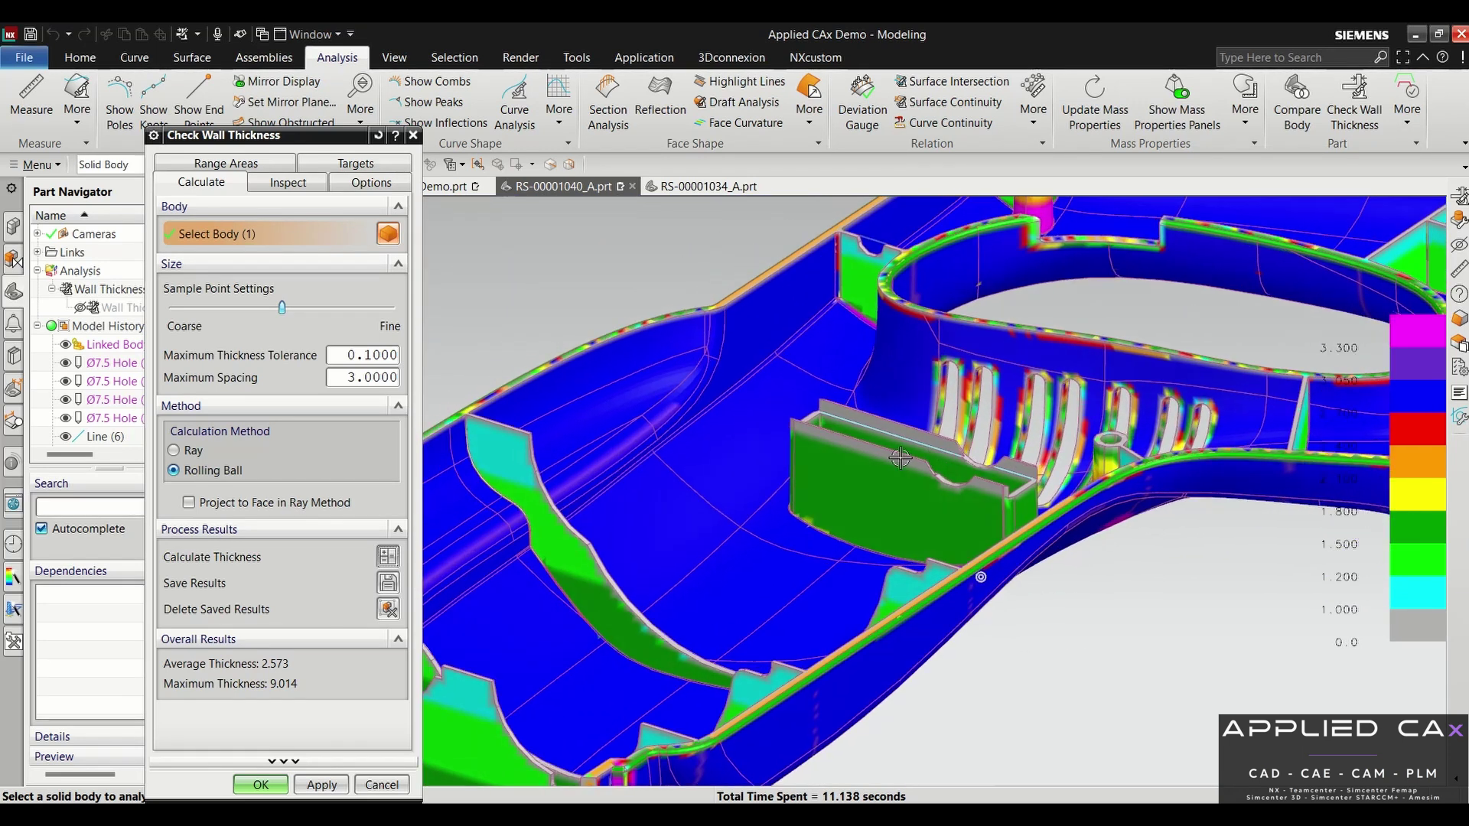
scroll(884, 469, down, 3)
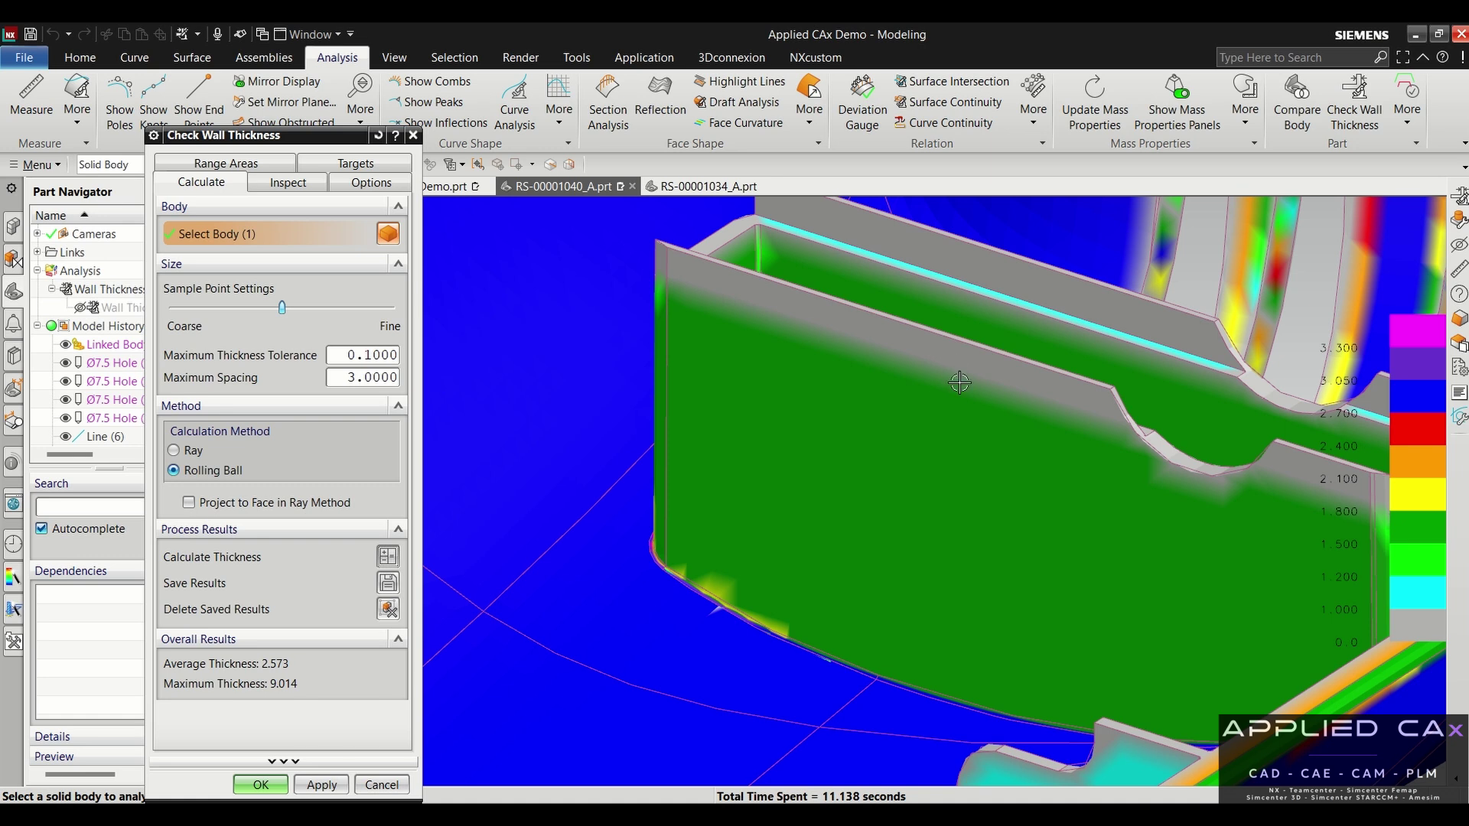
scroll(960, 388, down, 5)
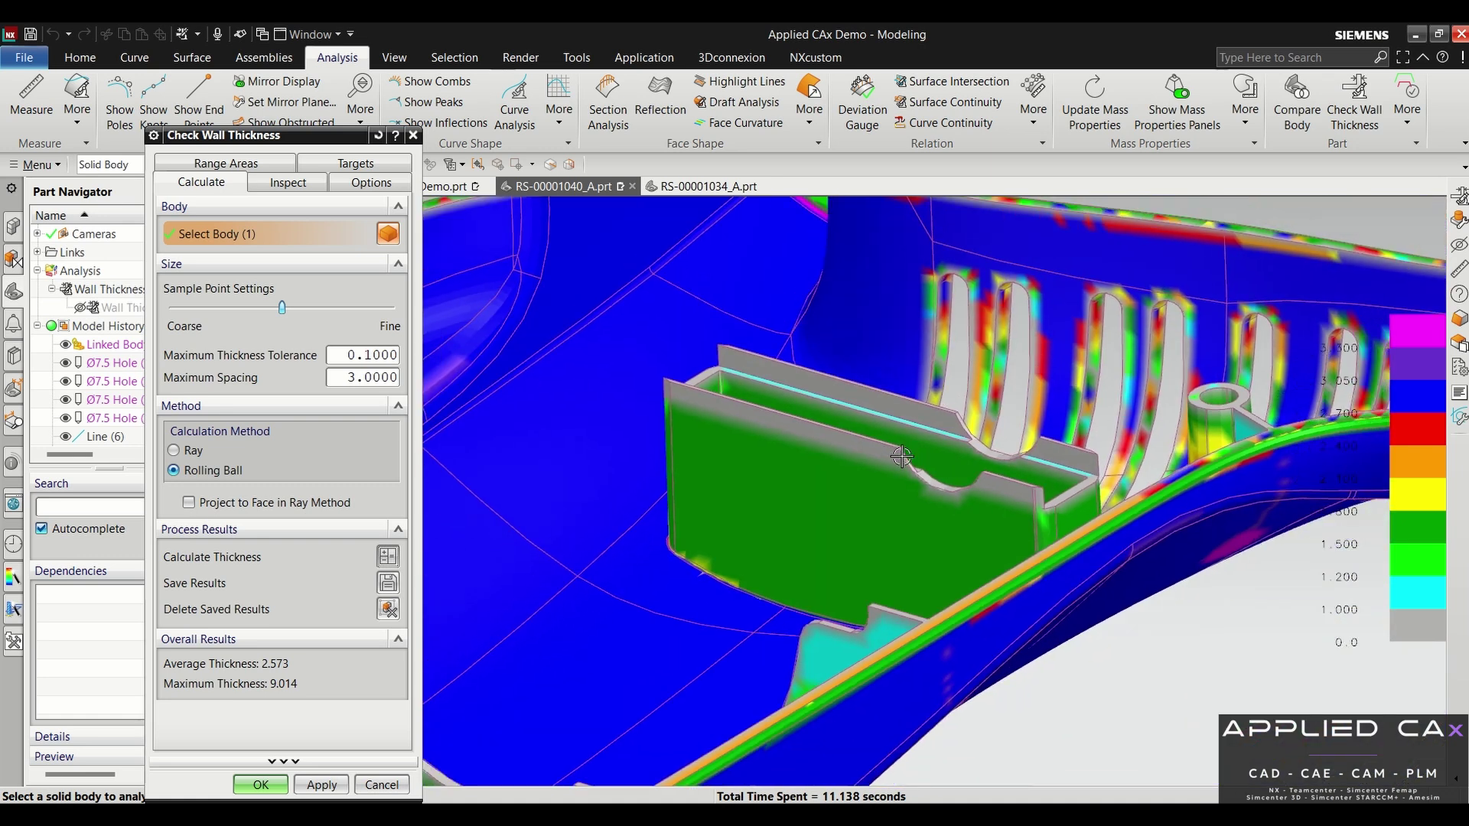
scroll(832, 477, down, 4)
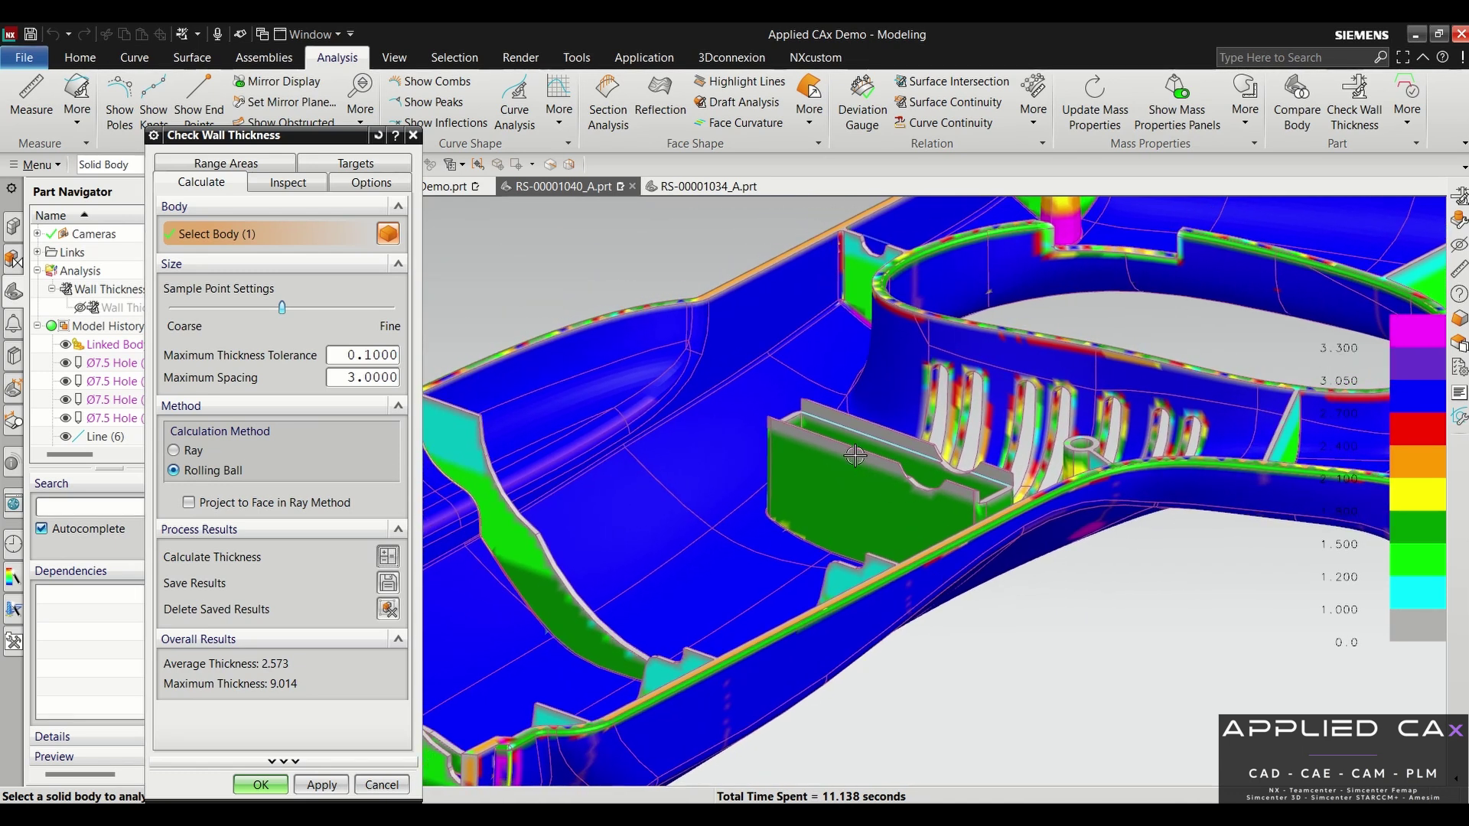
middle_drag(862, 457, 953, 435)
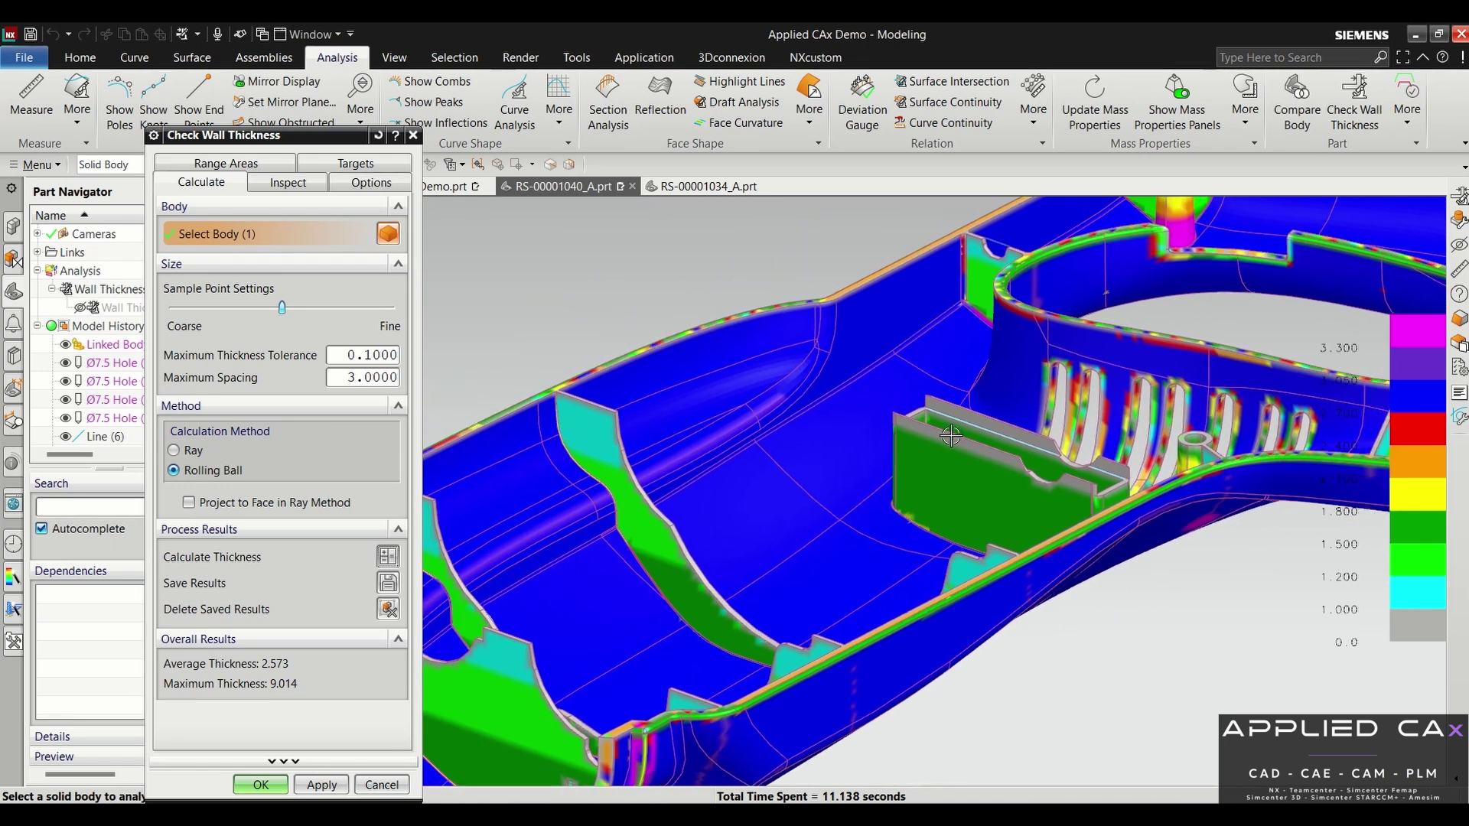
scroll(953, 435, down, 3)
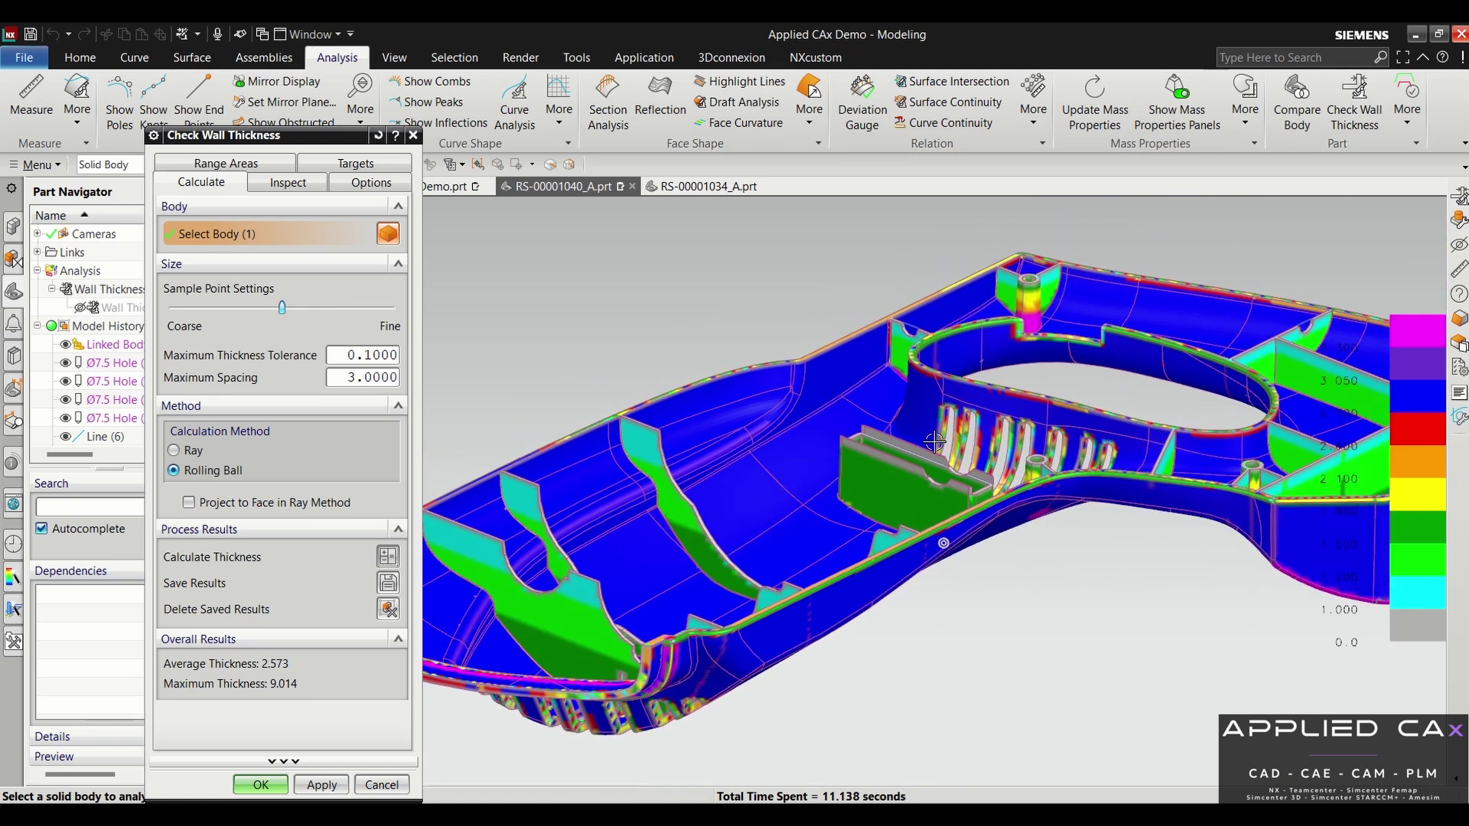
middle_drag(1010, 570, 987, 666)
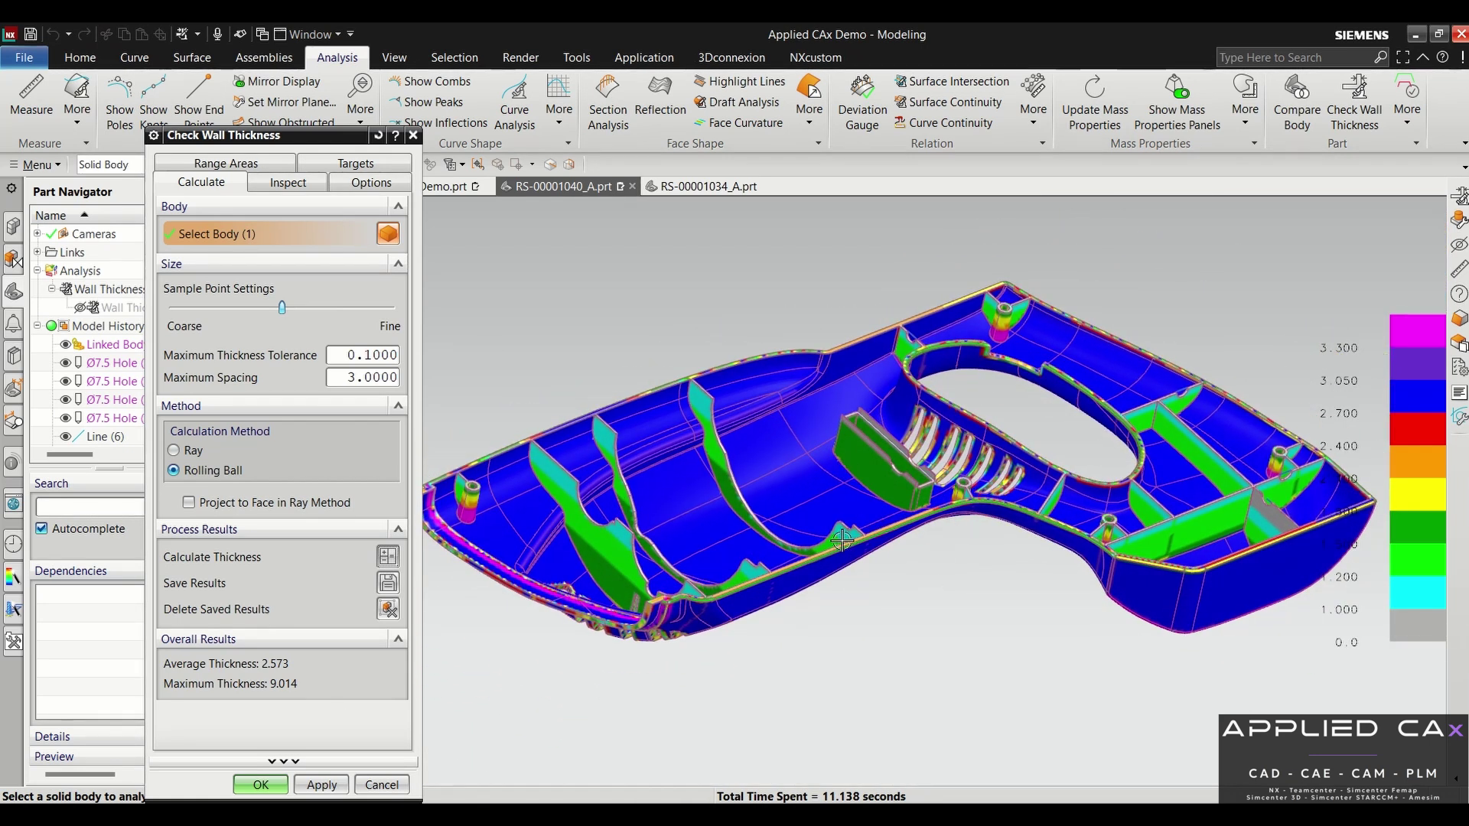
middle_drag(843, 540, 809, 530)
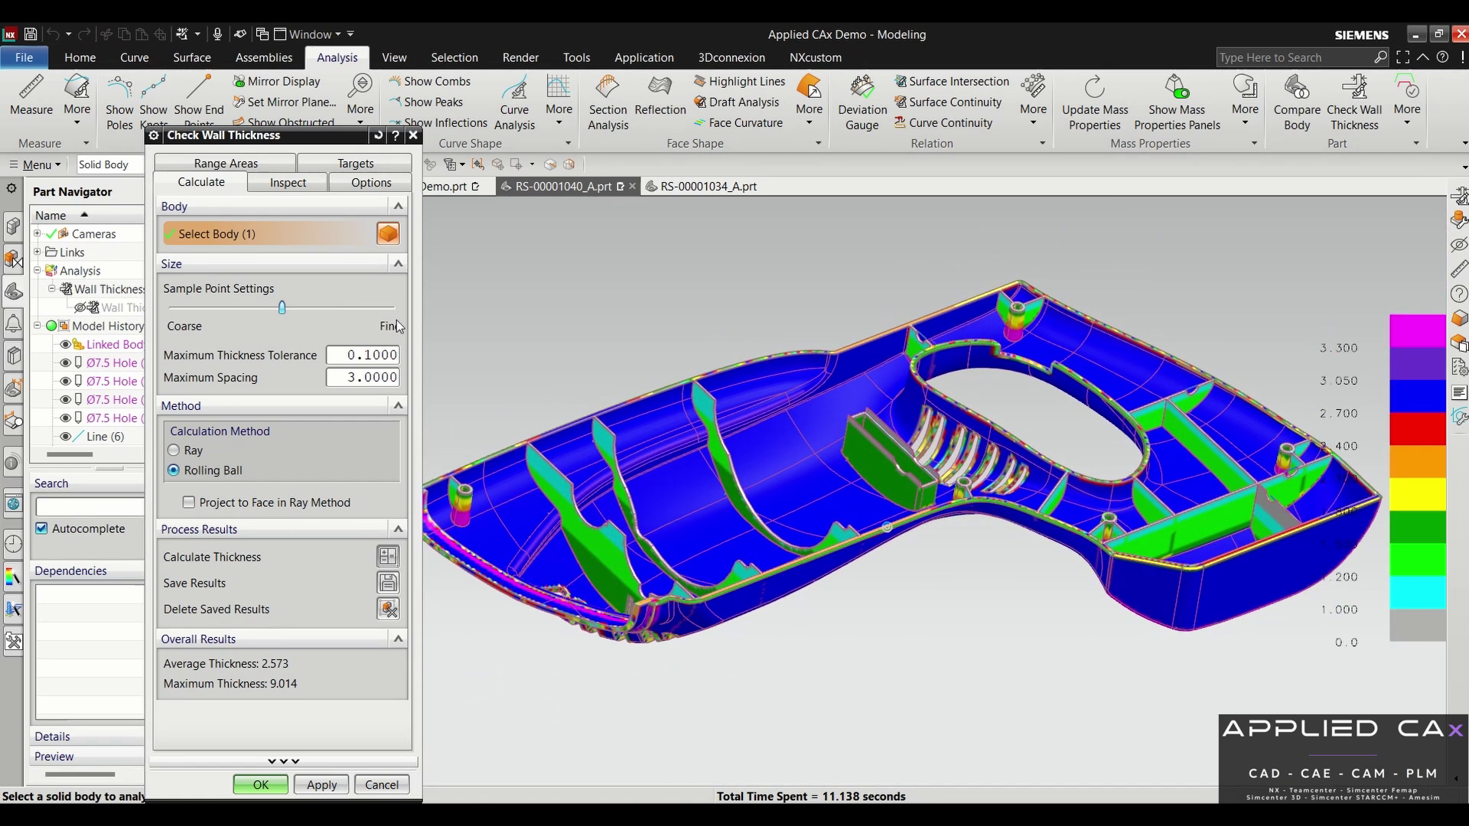
Step: Set the Range Areas High Limit to 1 and apply to find thin walls between 0 and 1
click(353, 183)
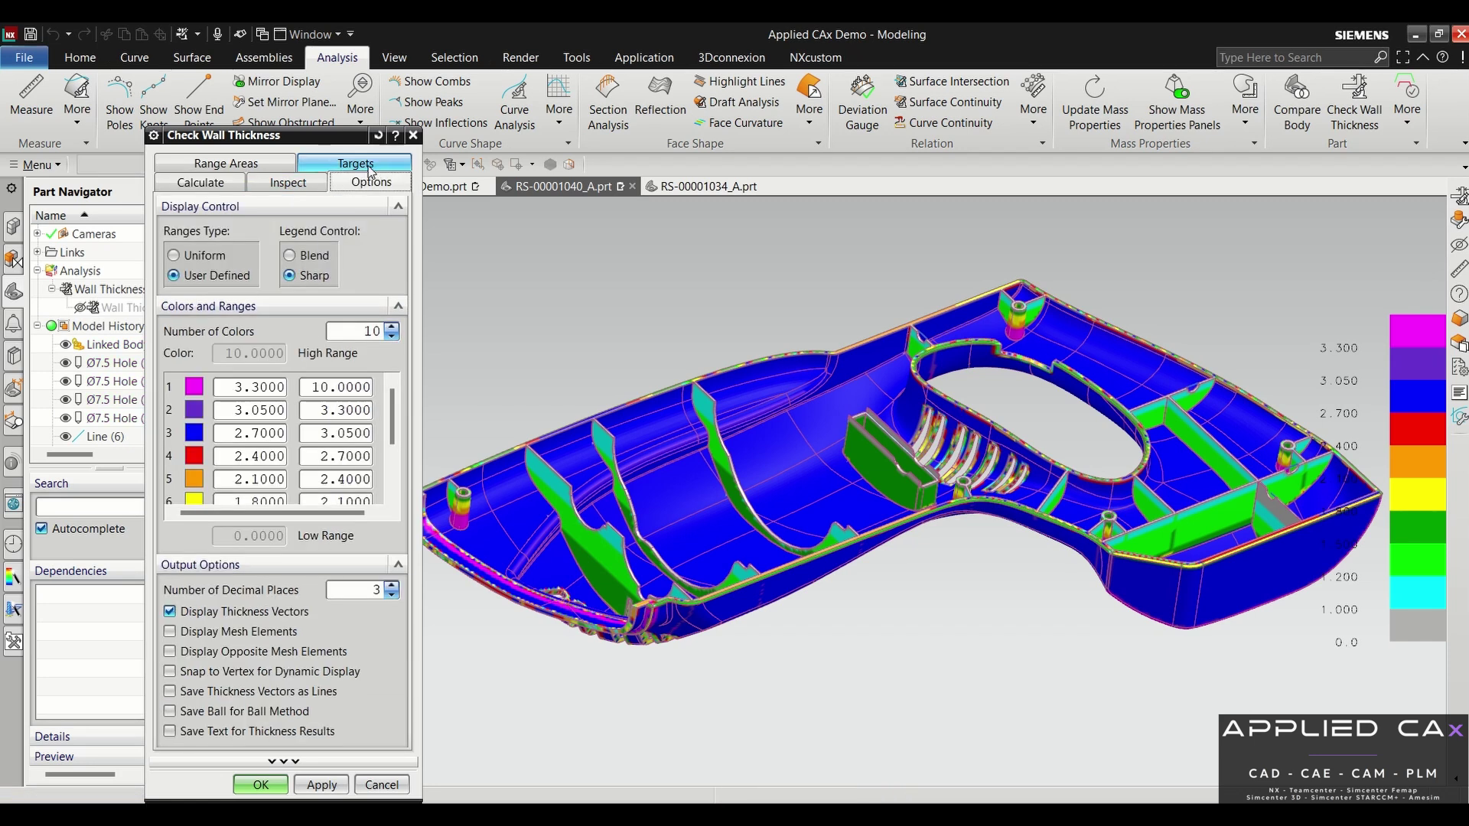
click(289, 168)
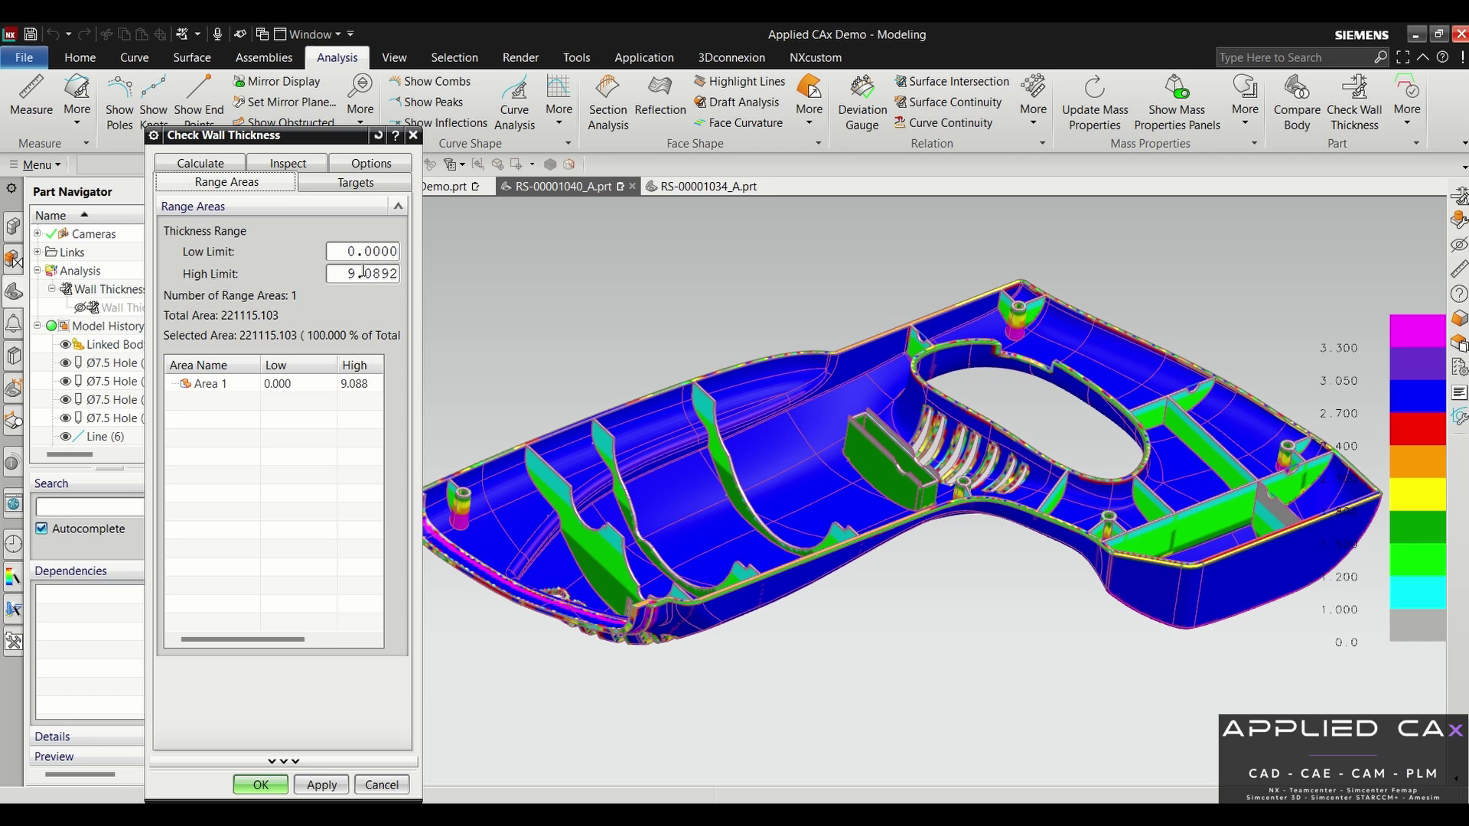
click(363, 272)
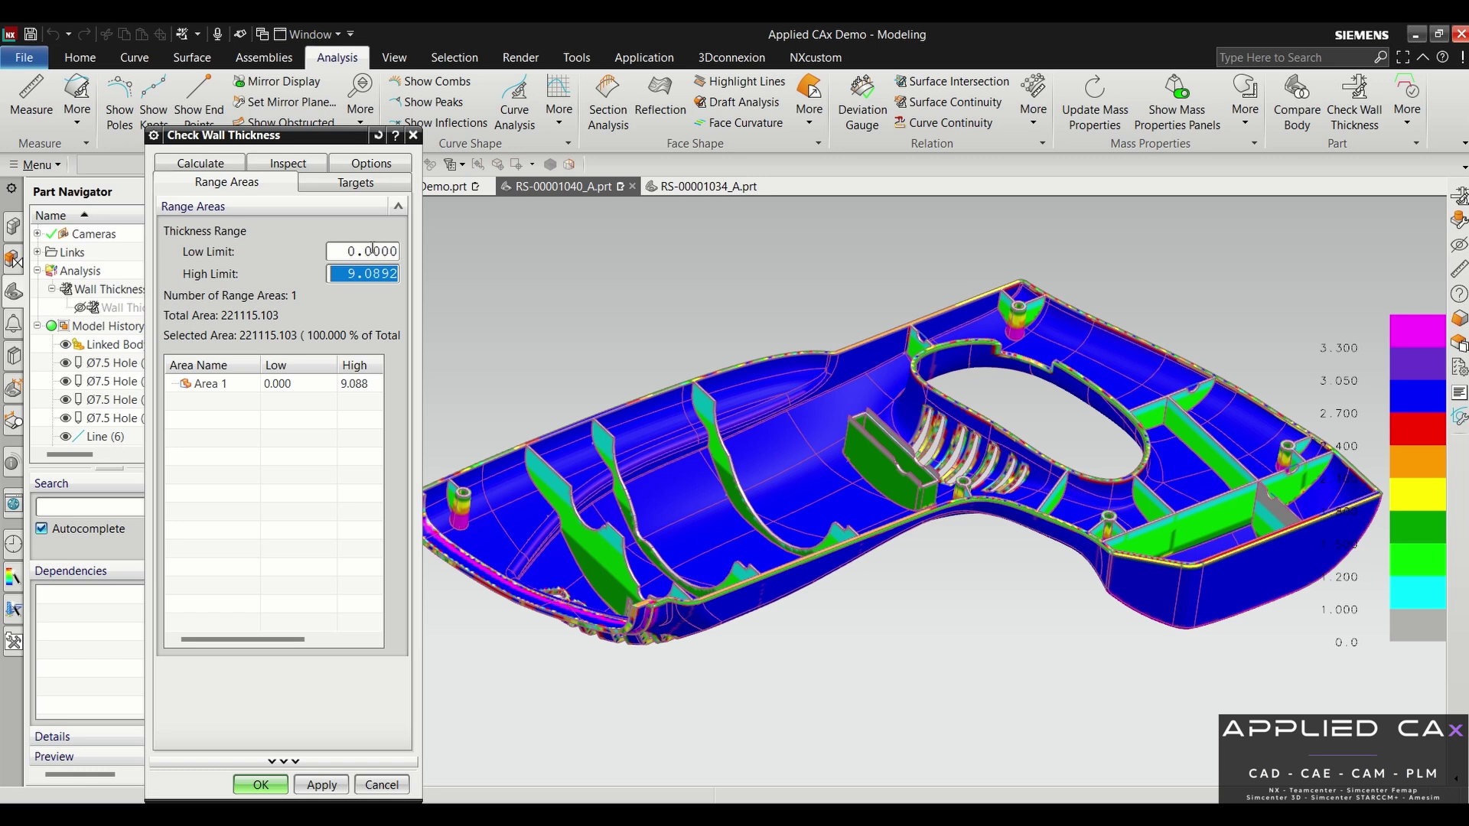
text(1)
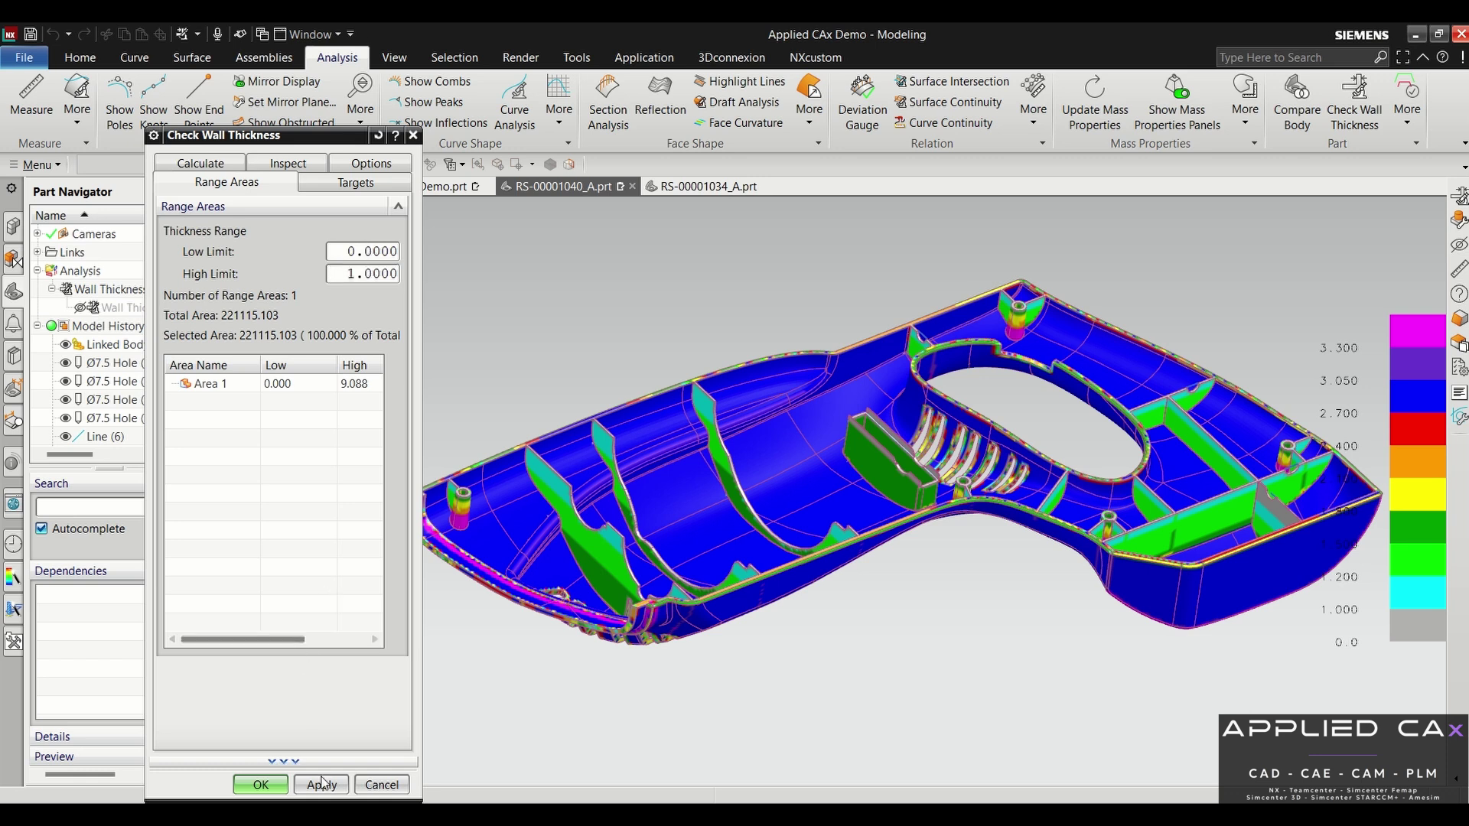
click(322, 786)
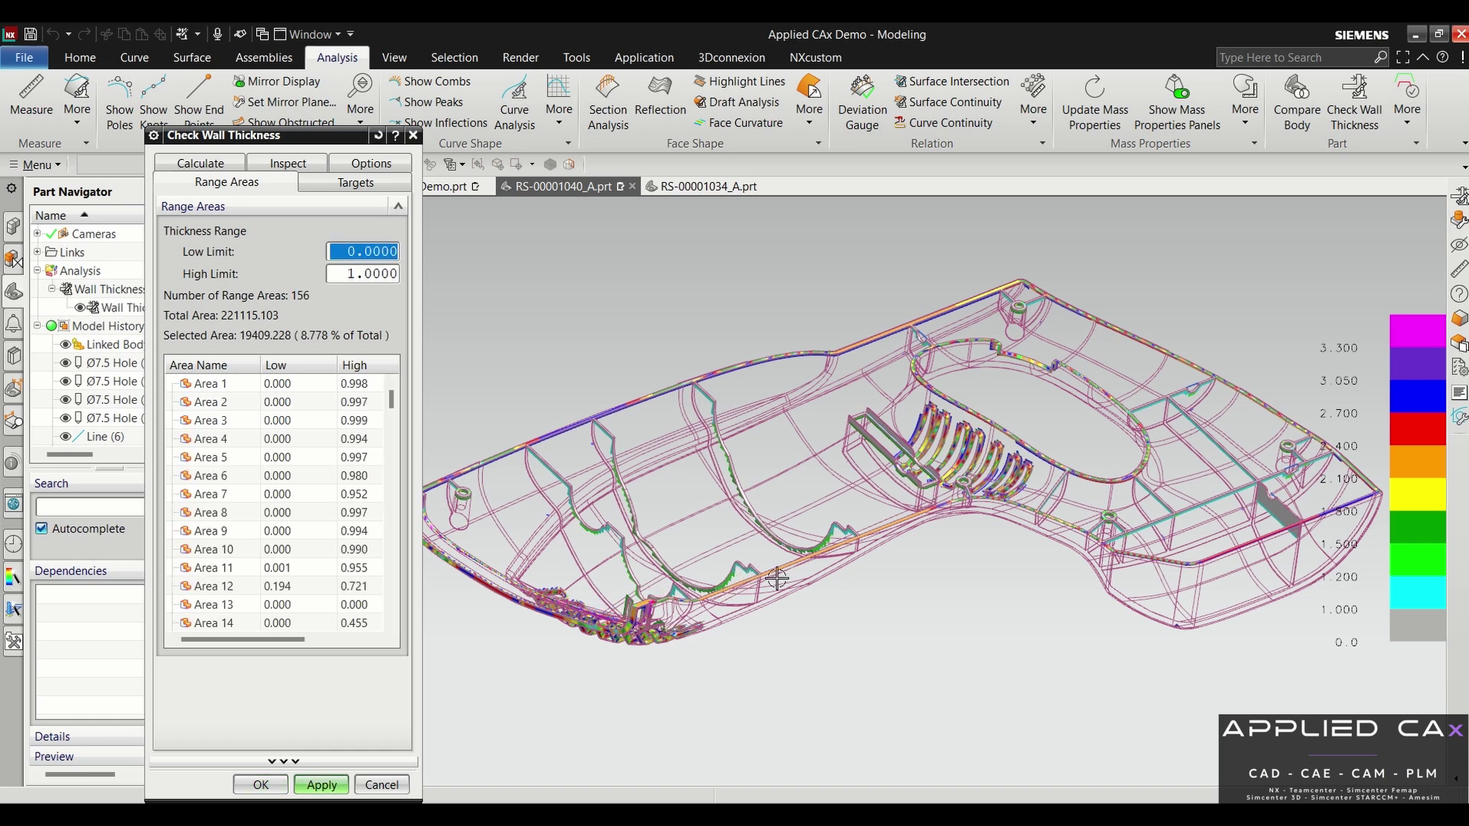
Step: Zoom and orbit to inspect the 156 thin areas, then select the Low Limit value
scroll(819, 576, up, 10)
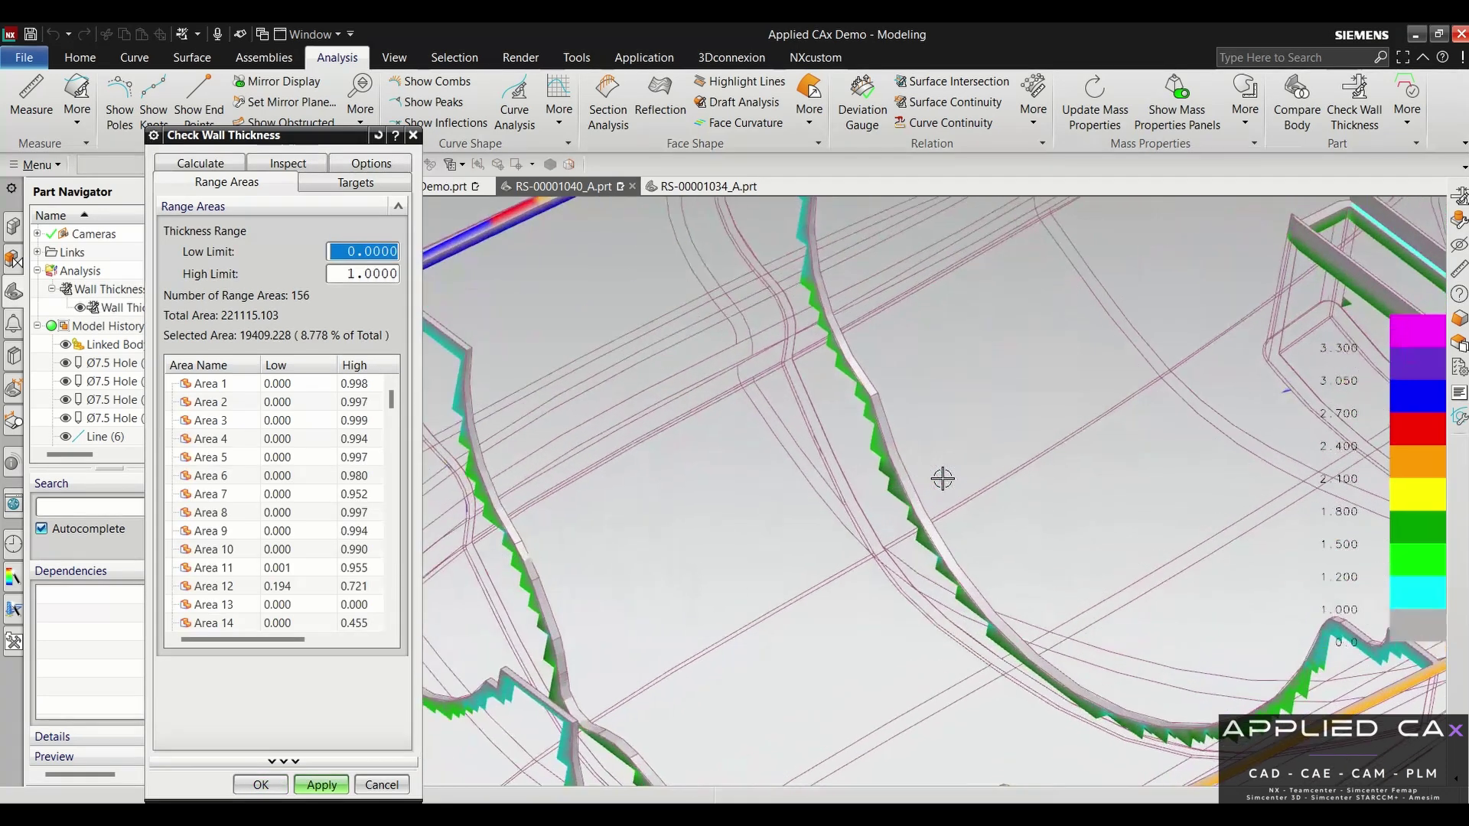
middle_drag(942, 478, 464, 262)
scroll(974, 384, down, 5)
scroll(976, 386, down, 5)
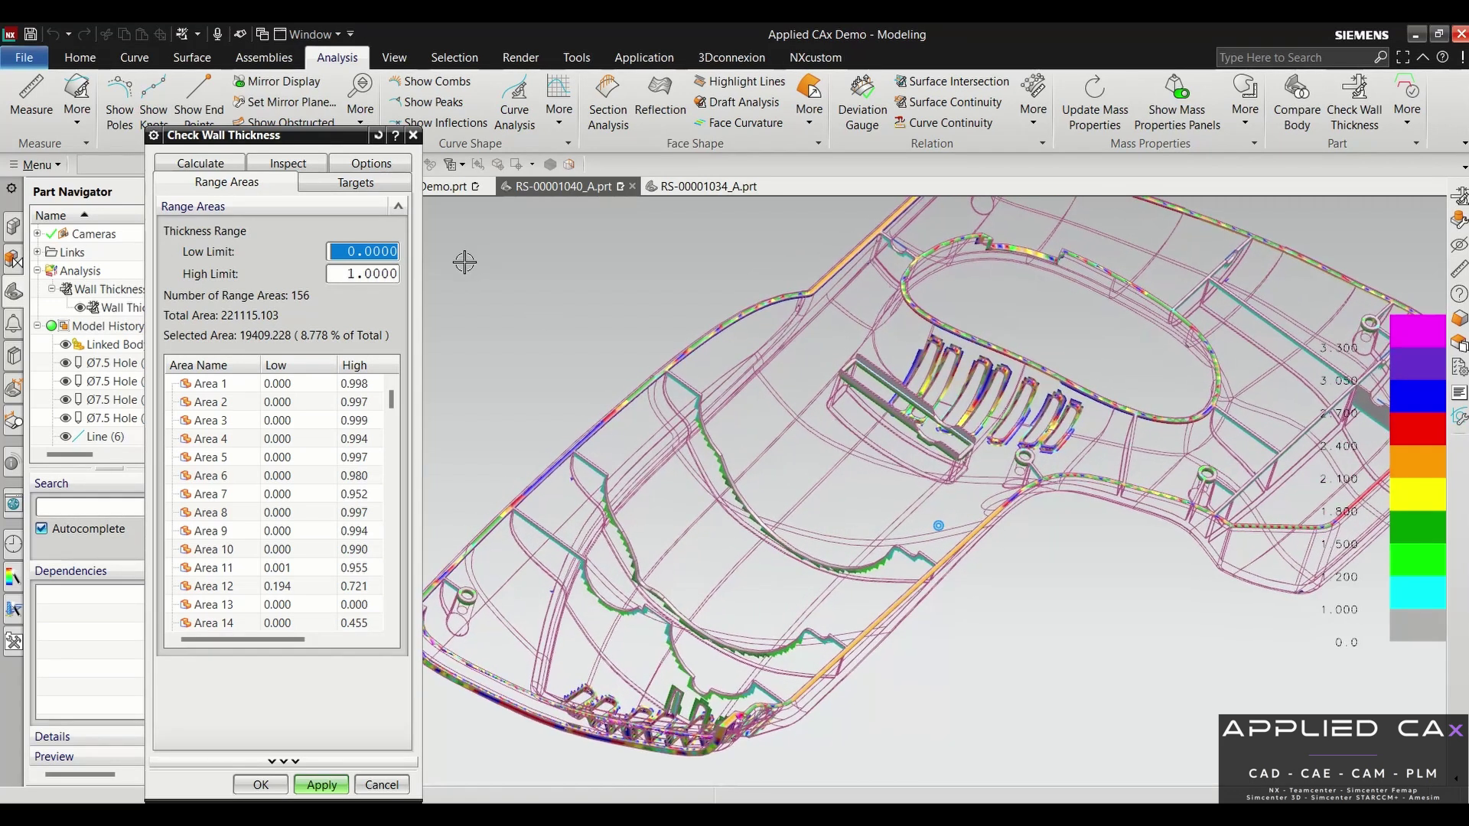
click(373, 254)
double_click(373, 254)
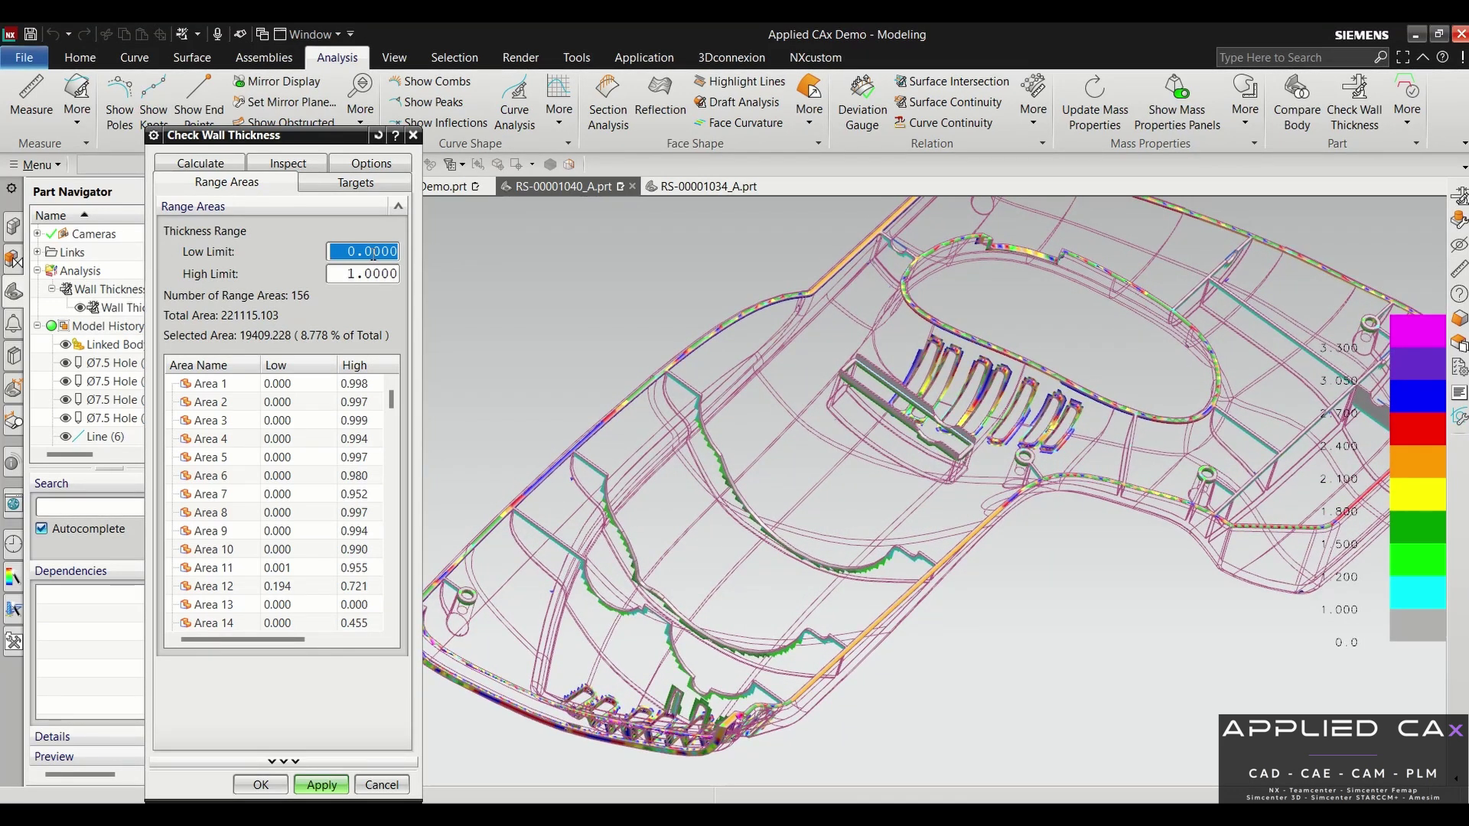
Step: Search for range areas with thickness between 3.5 and 10
text(3.5)
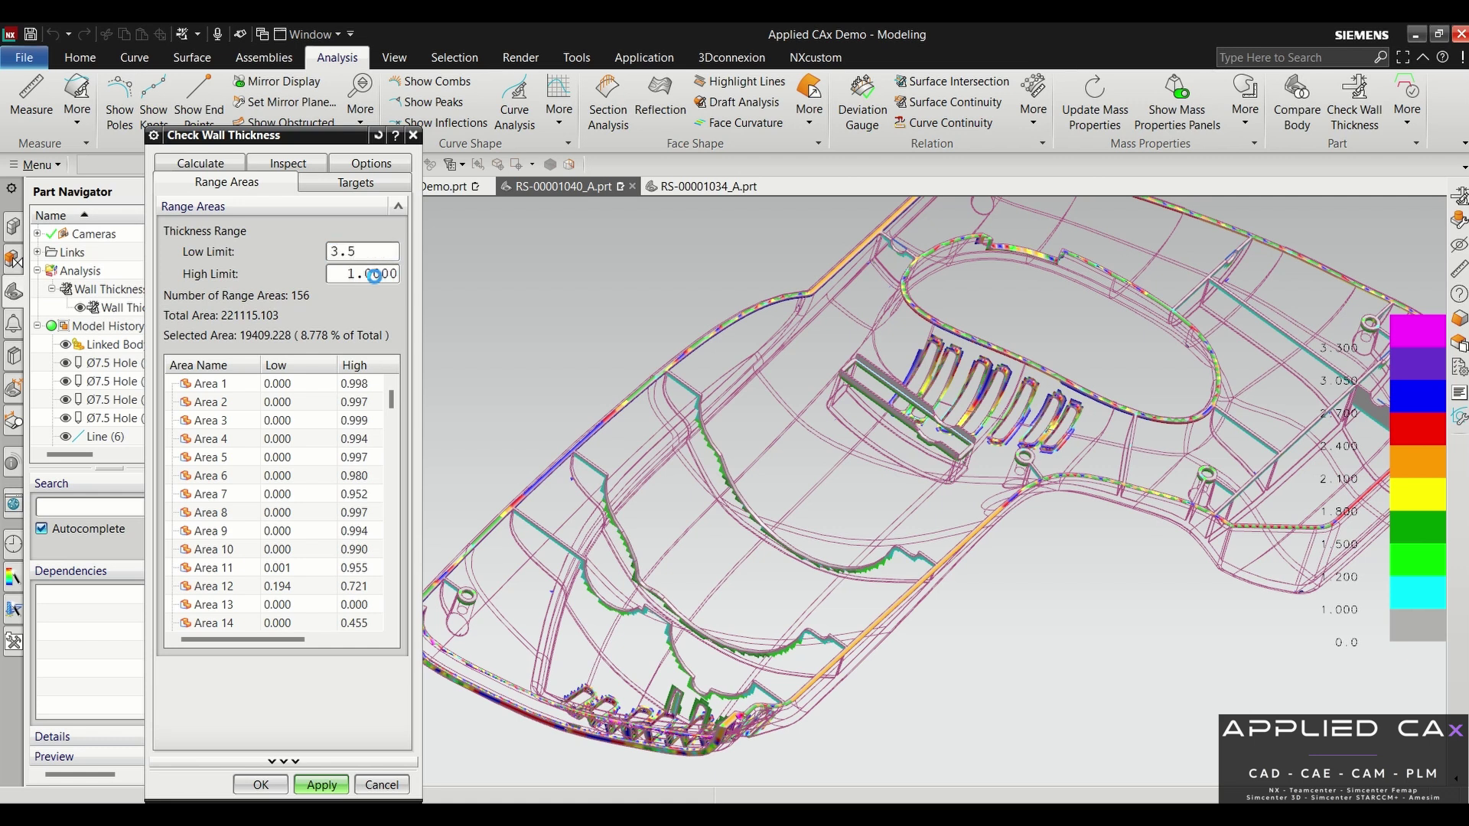
double_click(375, 276)
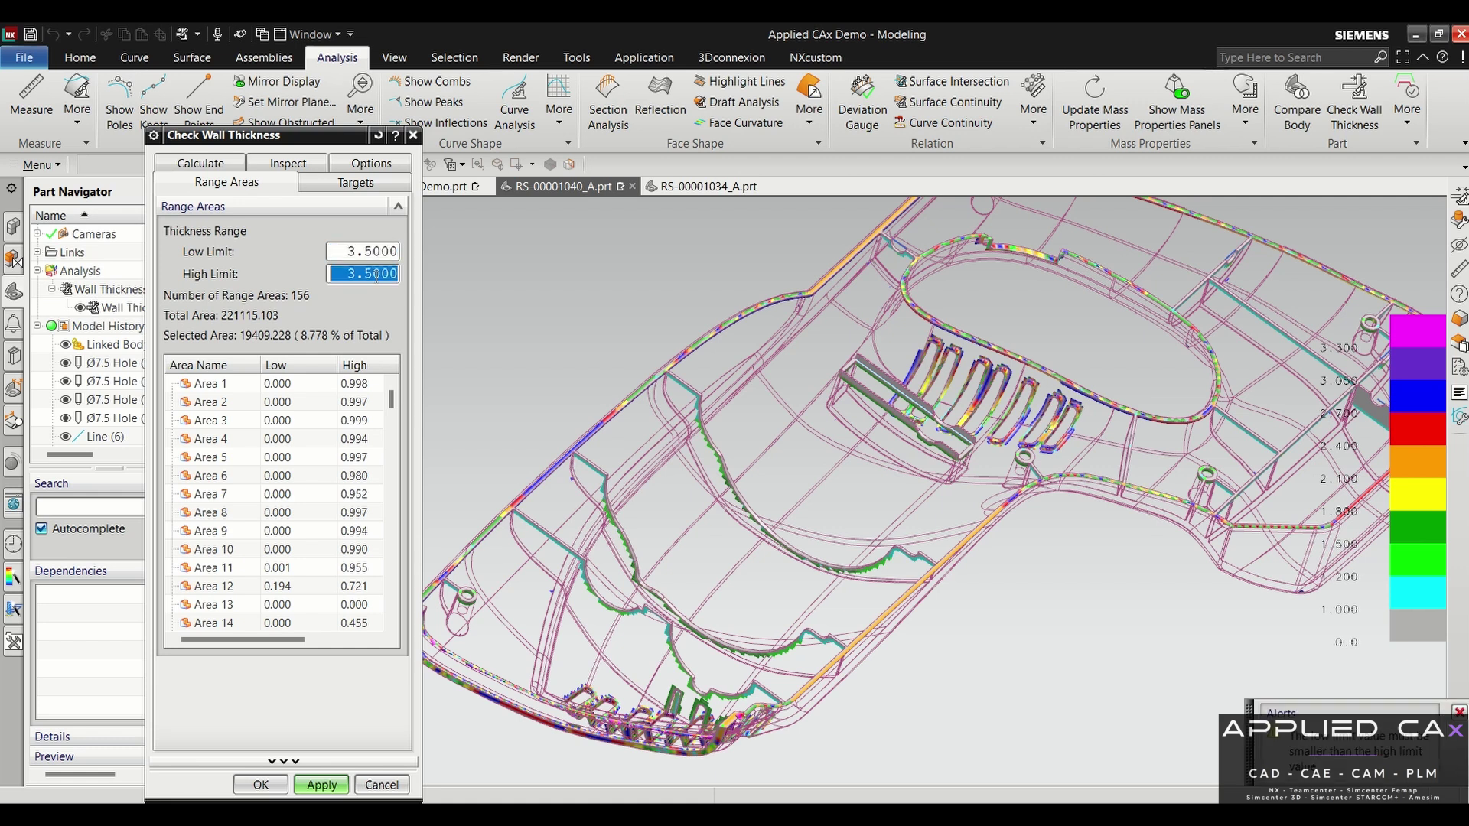
text(1)
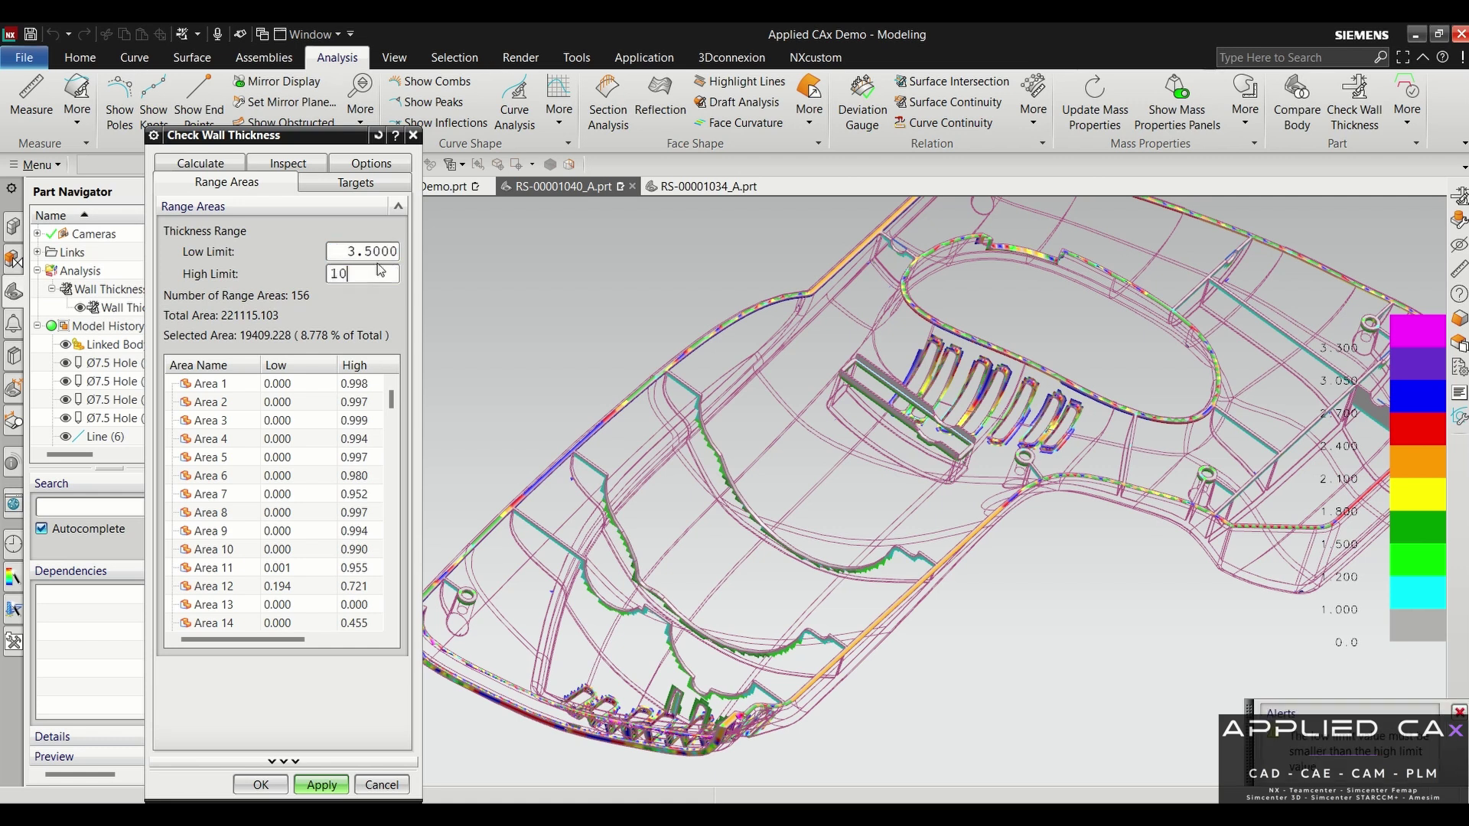
text(0)
click(380, 251)
click(320, 785)
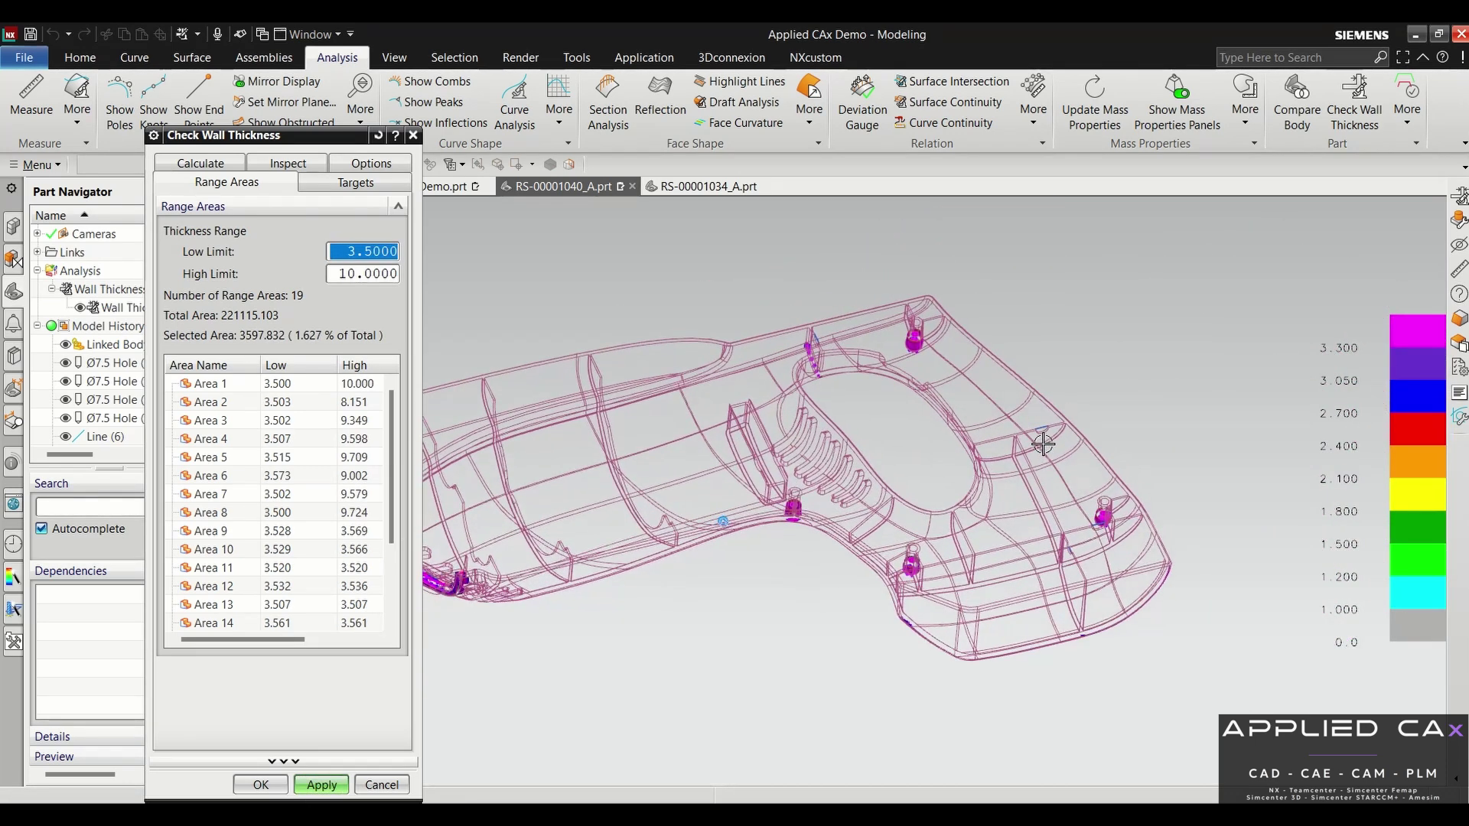
Step: Adjust the Low Limit and recompute so one area covers the full 0–10 range at 100%
scroll(1102, 404, up, 5)
scroll(1102, 404, up, 8)
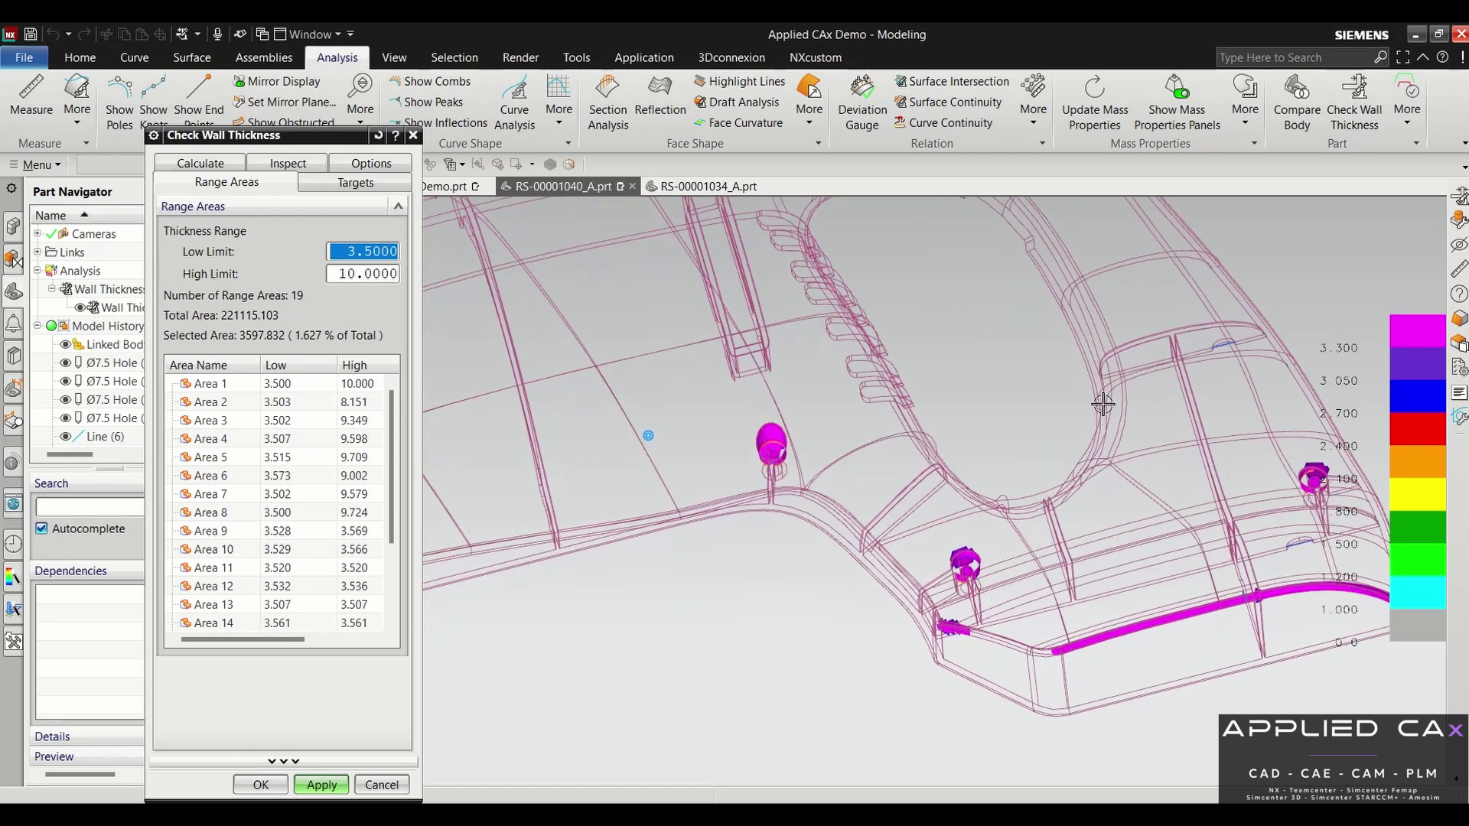
scroll(1060, 399, down, 10)
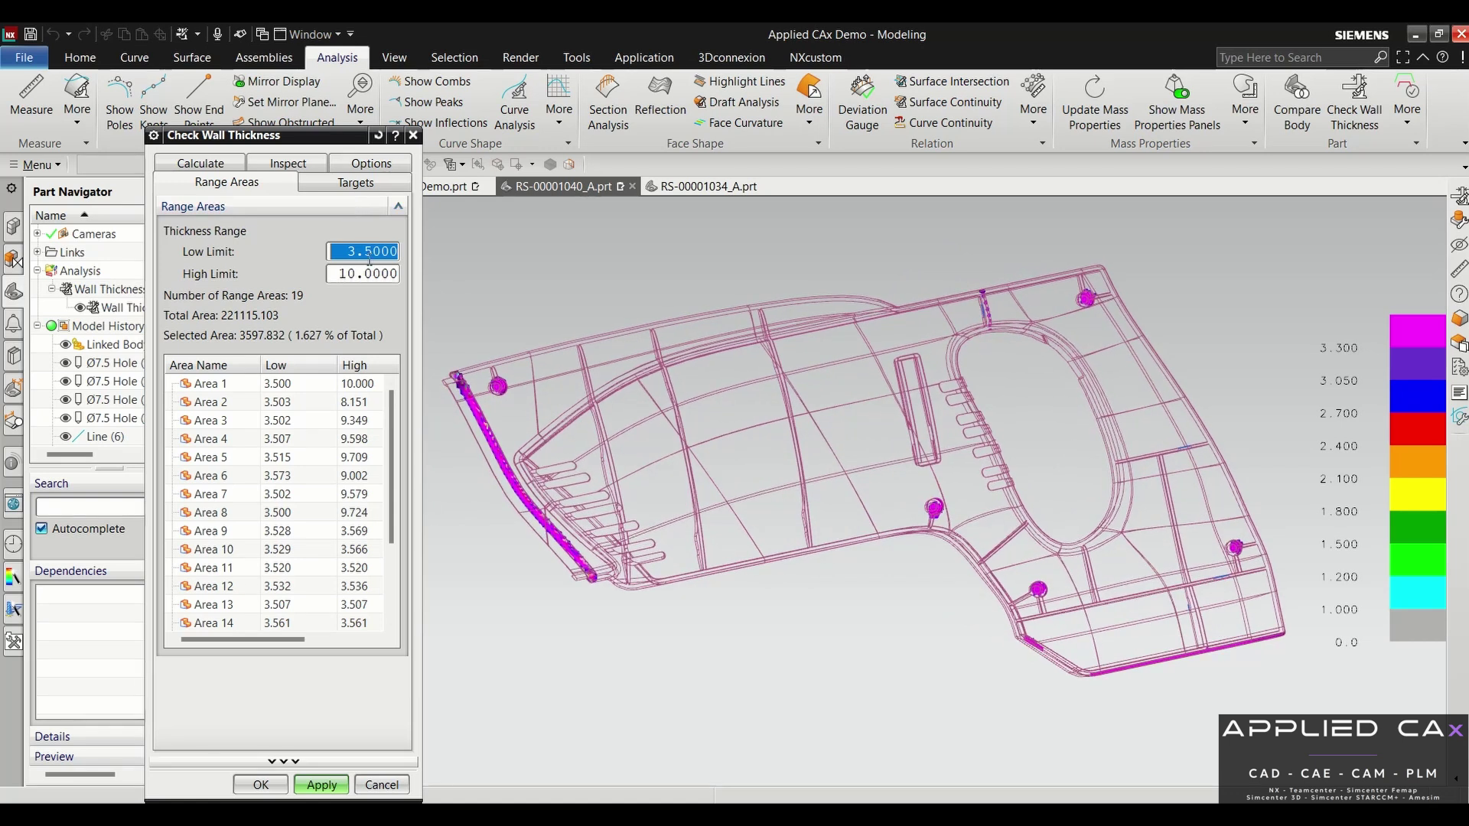
text(1)
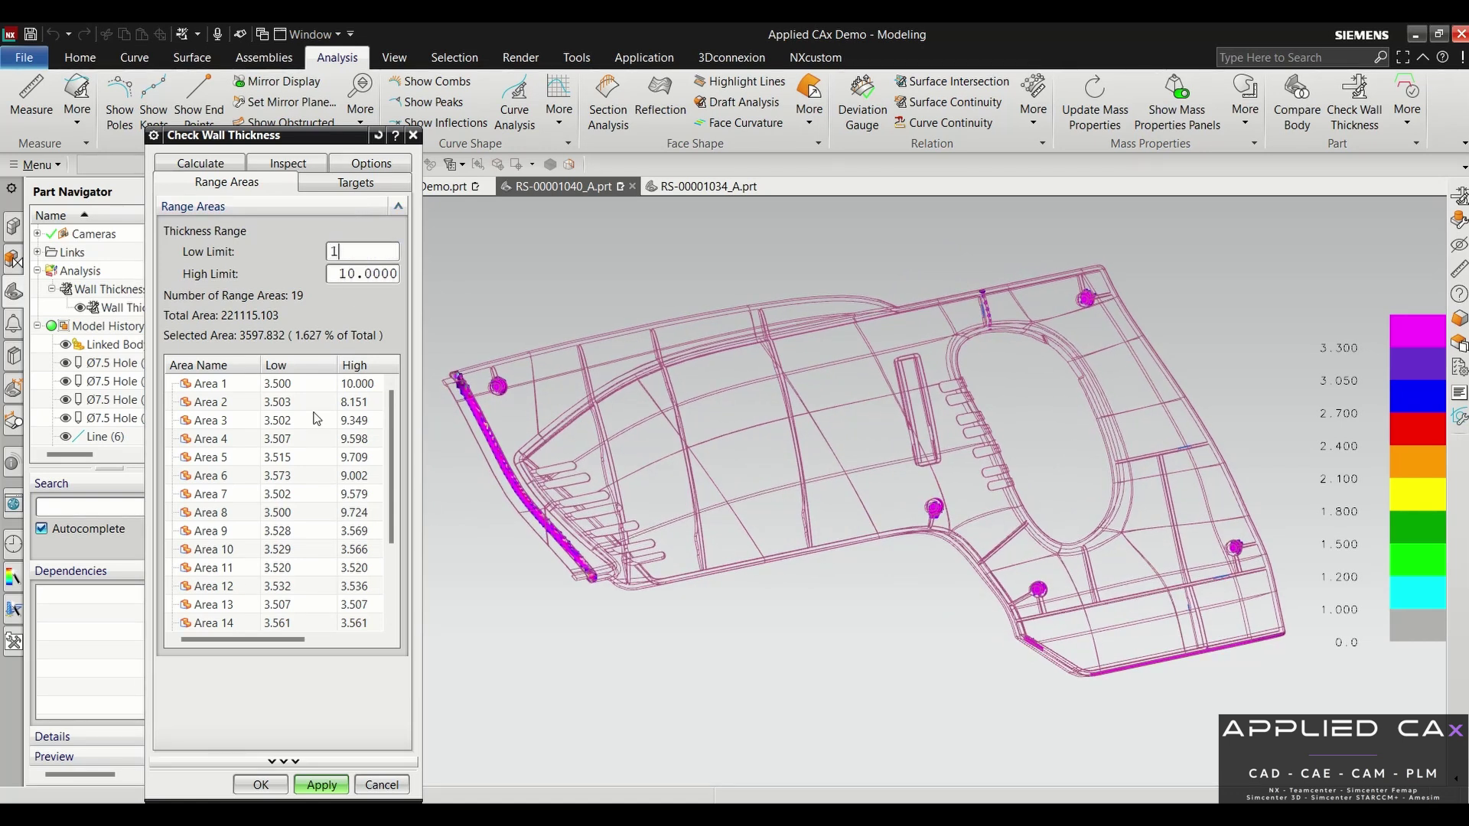
click(322, 785)
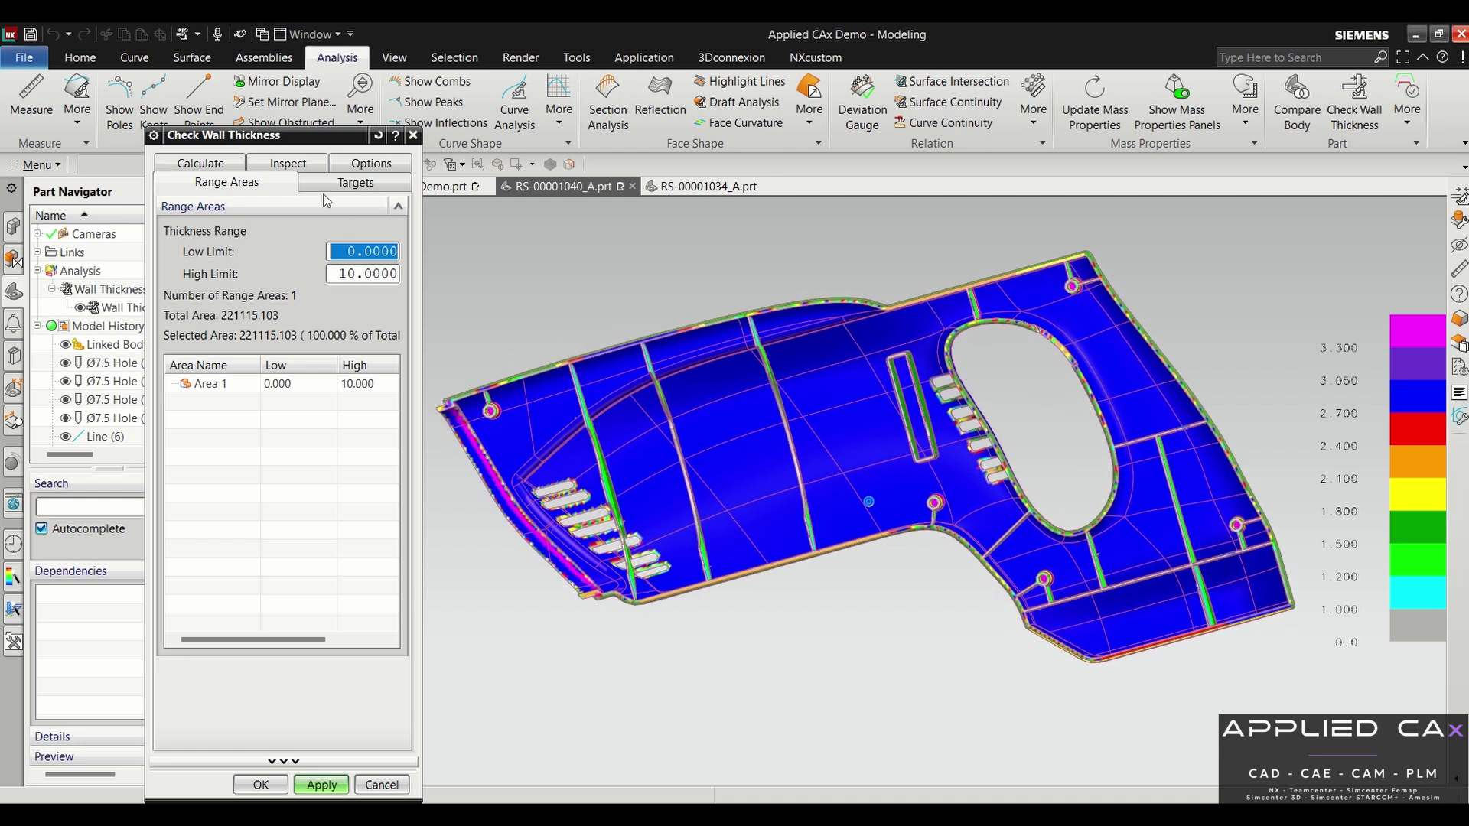
Step: Enable Save Ball for Ball Method and Save Text for Thickness Results
click(369, 171)
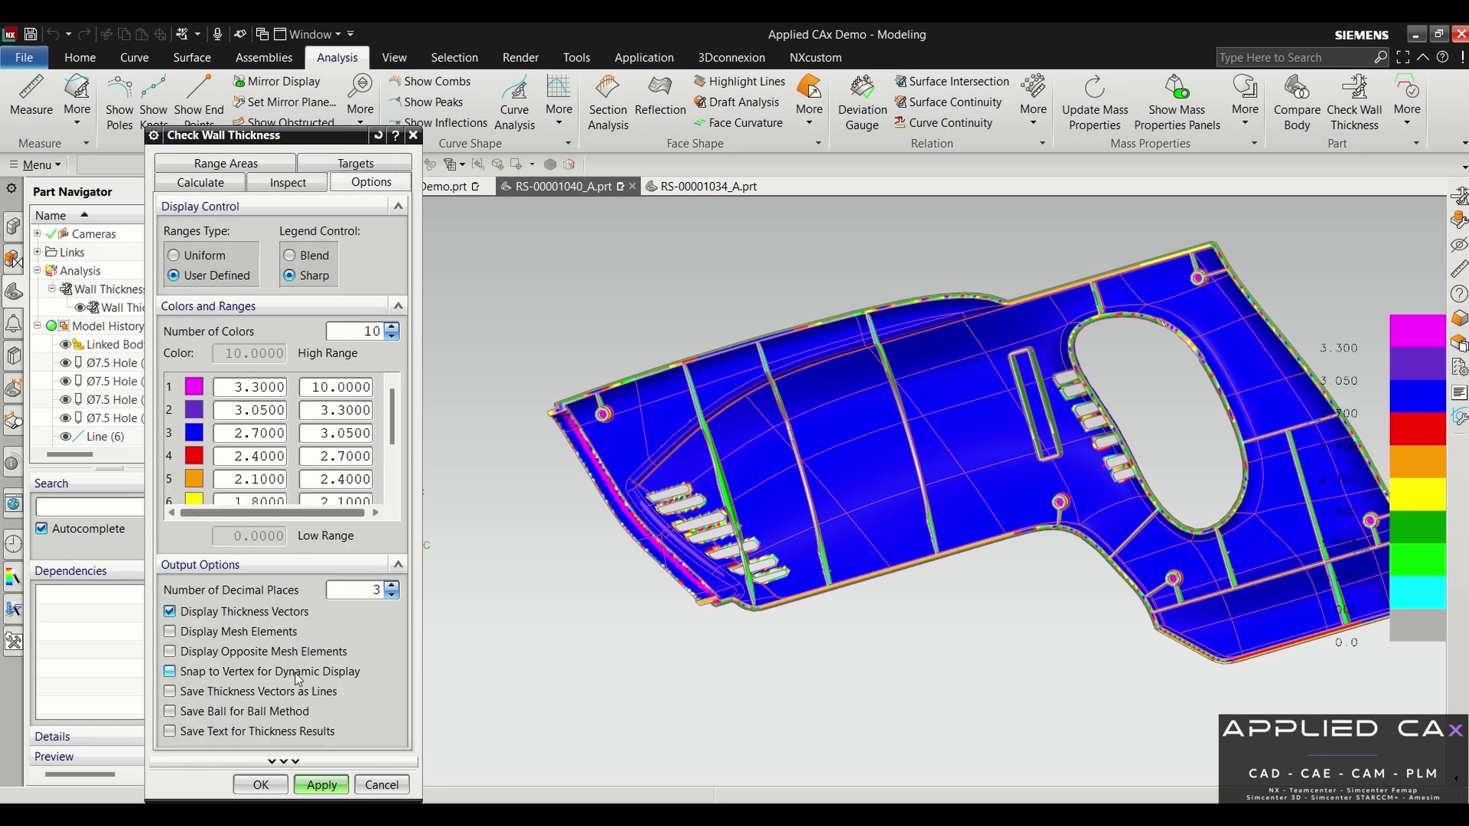
click(170, 713)
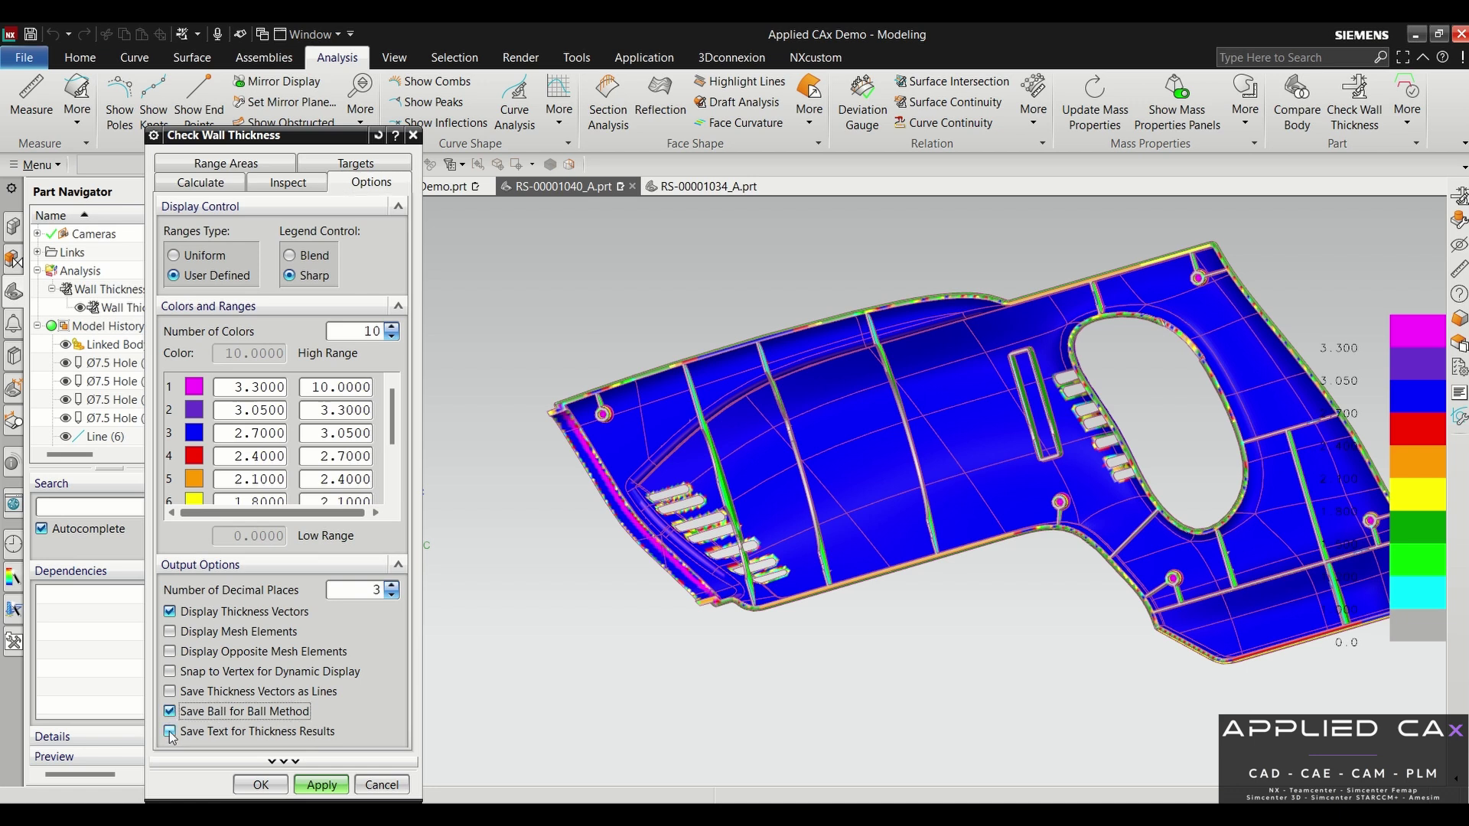
click(171, 732)
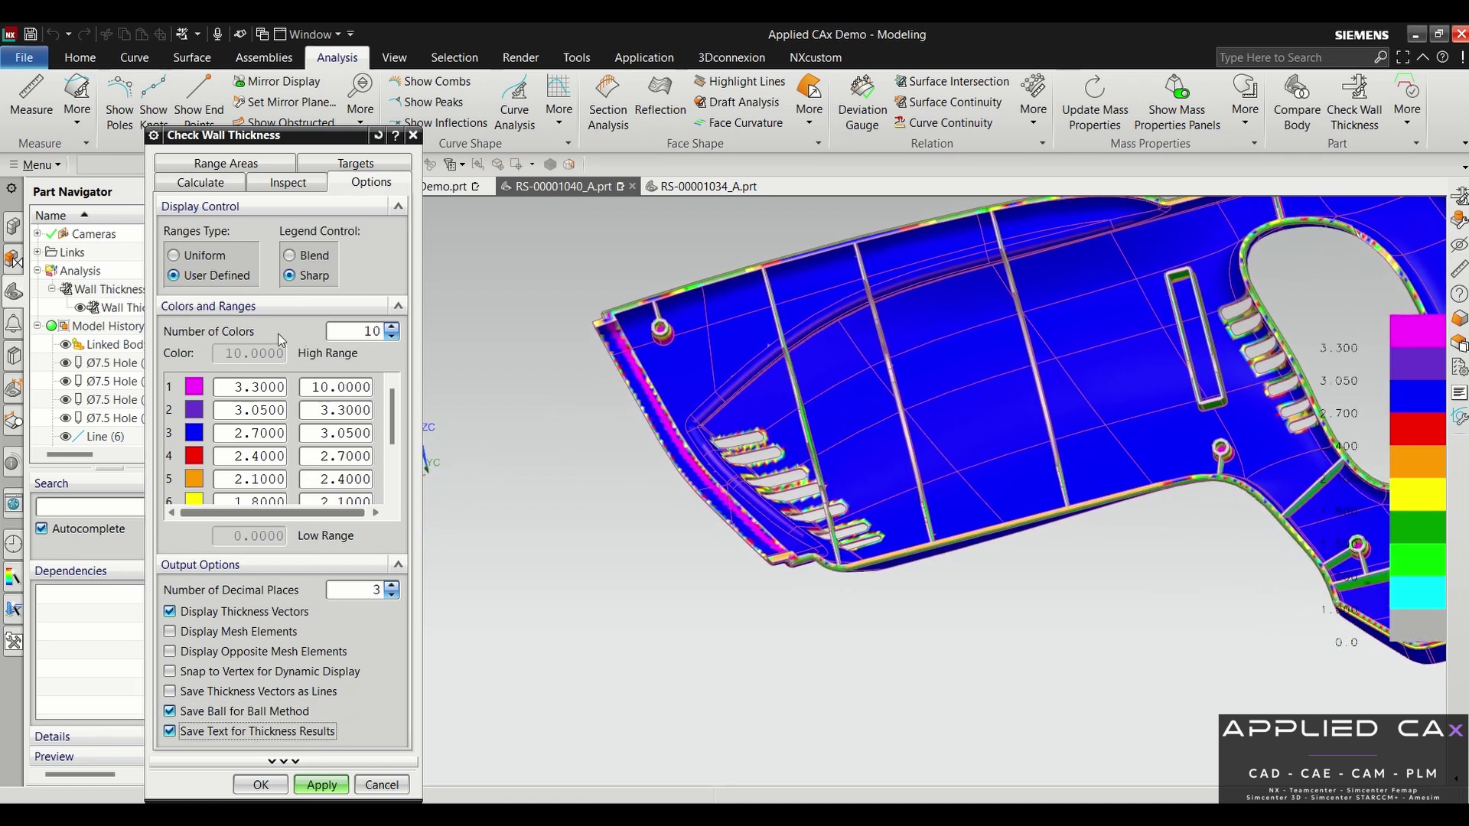
Step: Switch to Inspect, start Select a Point on Face, and zoom in on the housing's vents
click(219, 185)
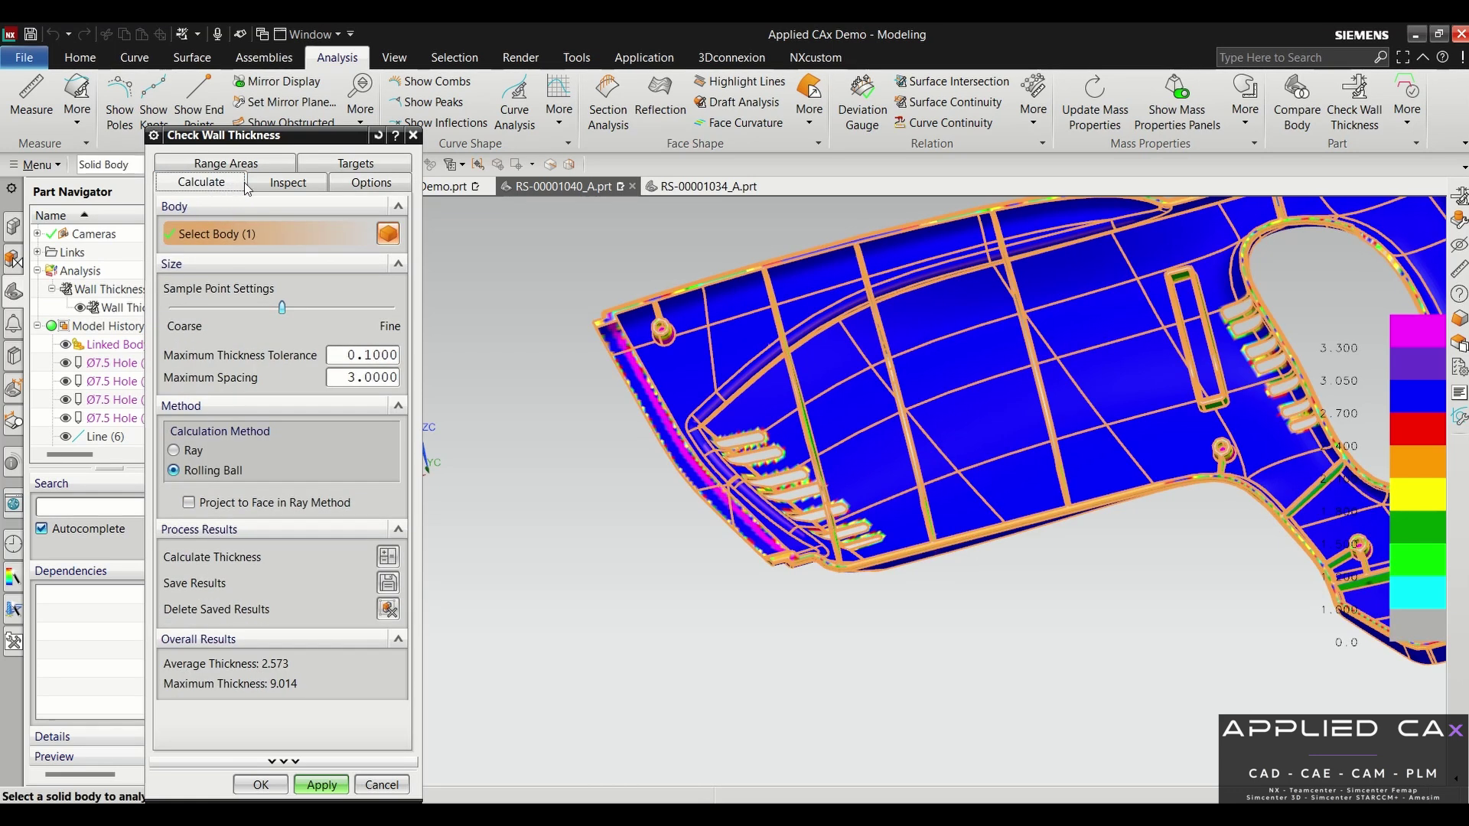
click(283, 184)
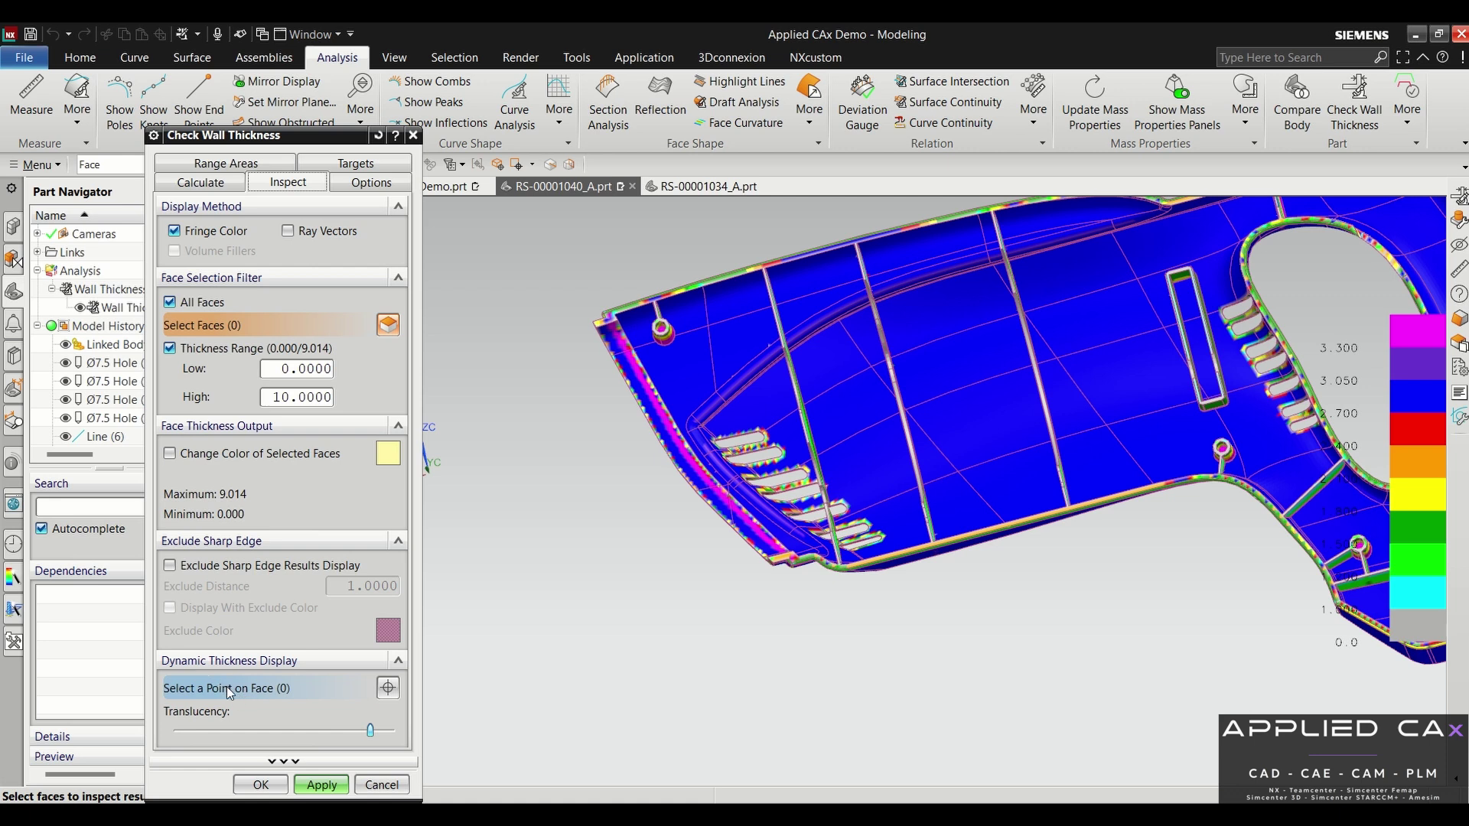
click(252, 686)
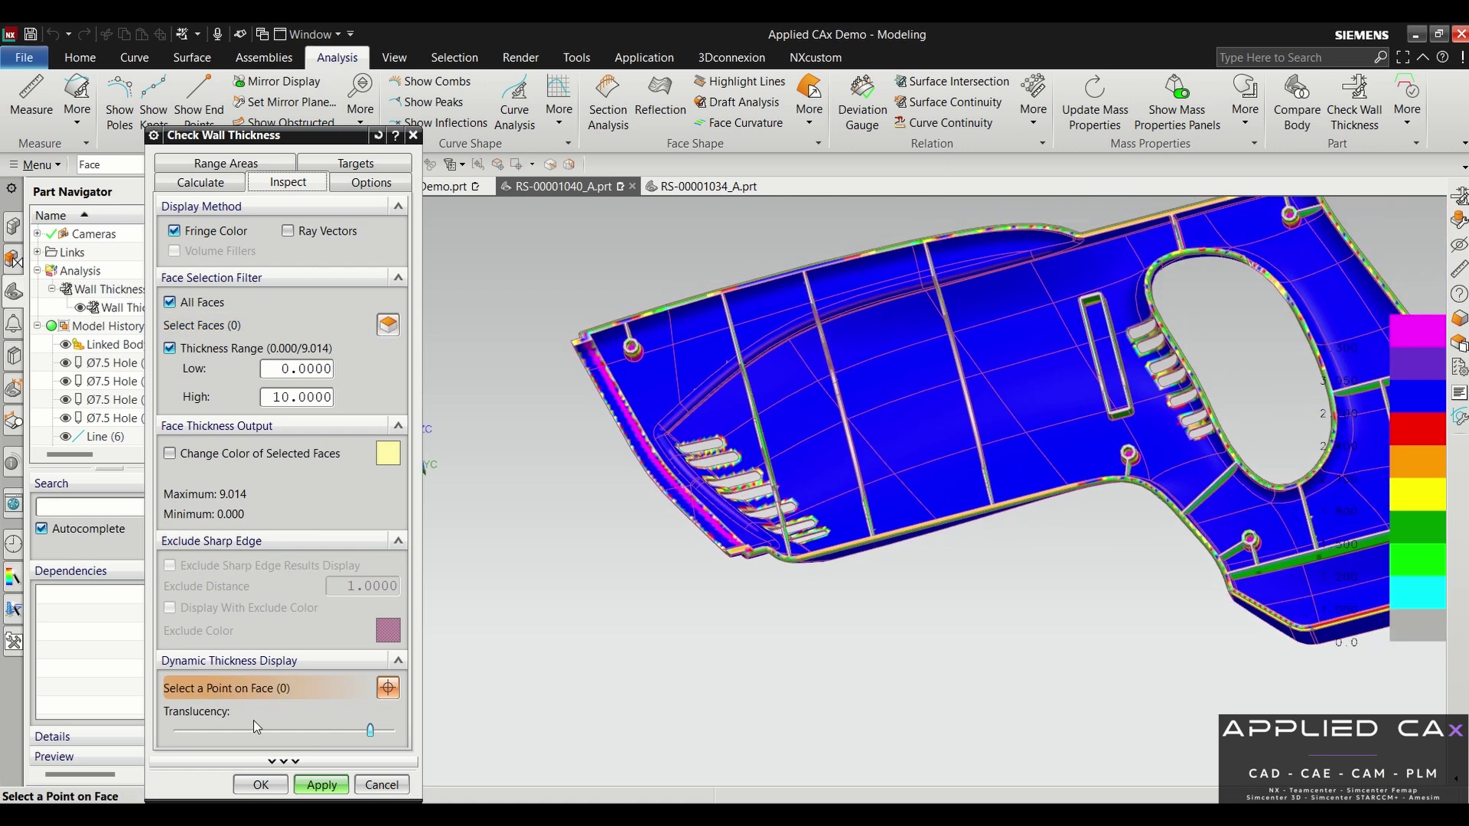
mouse_move(882, 442)
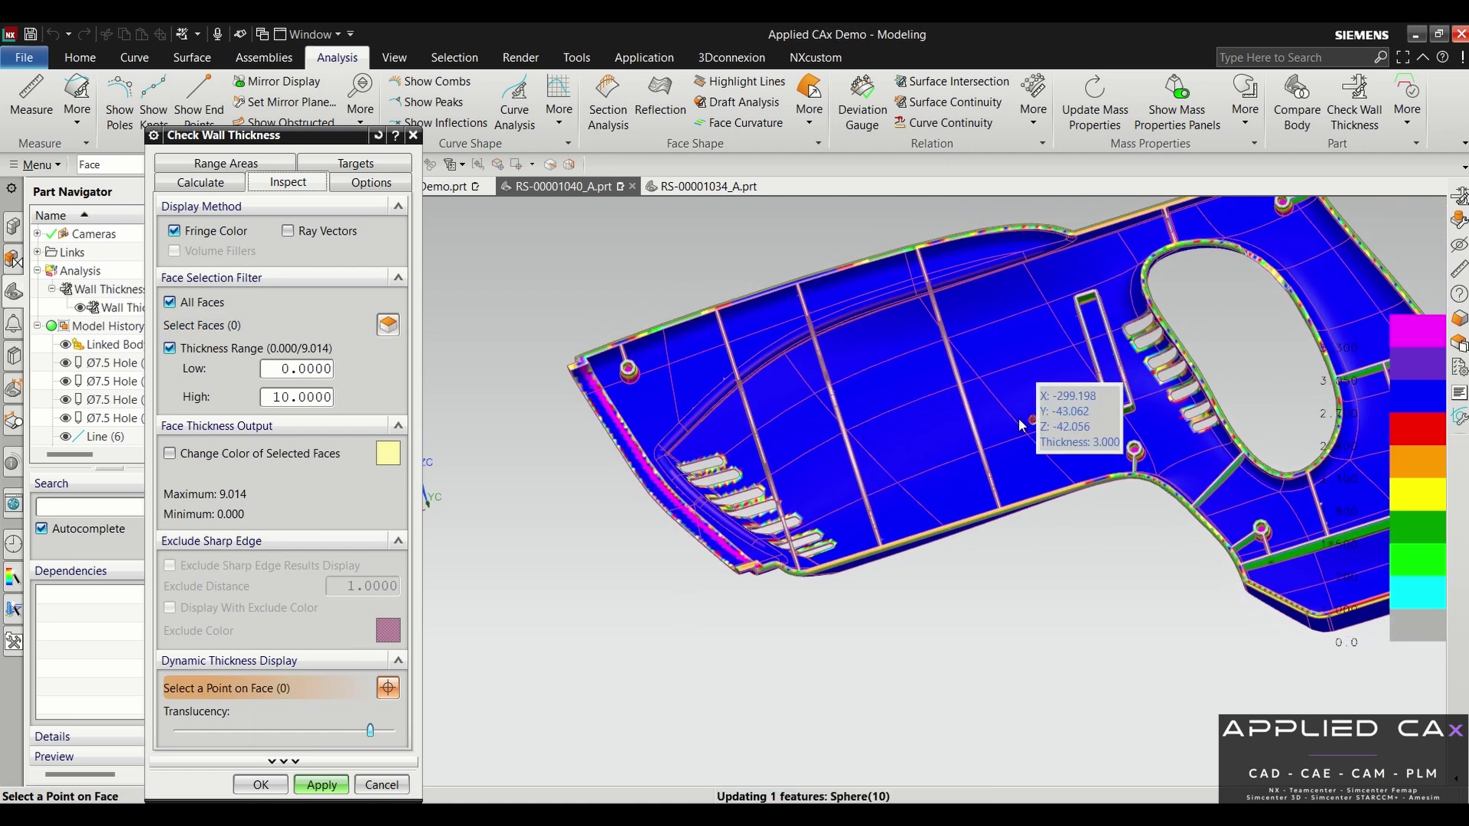
scroll(933, 439, up, 3)
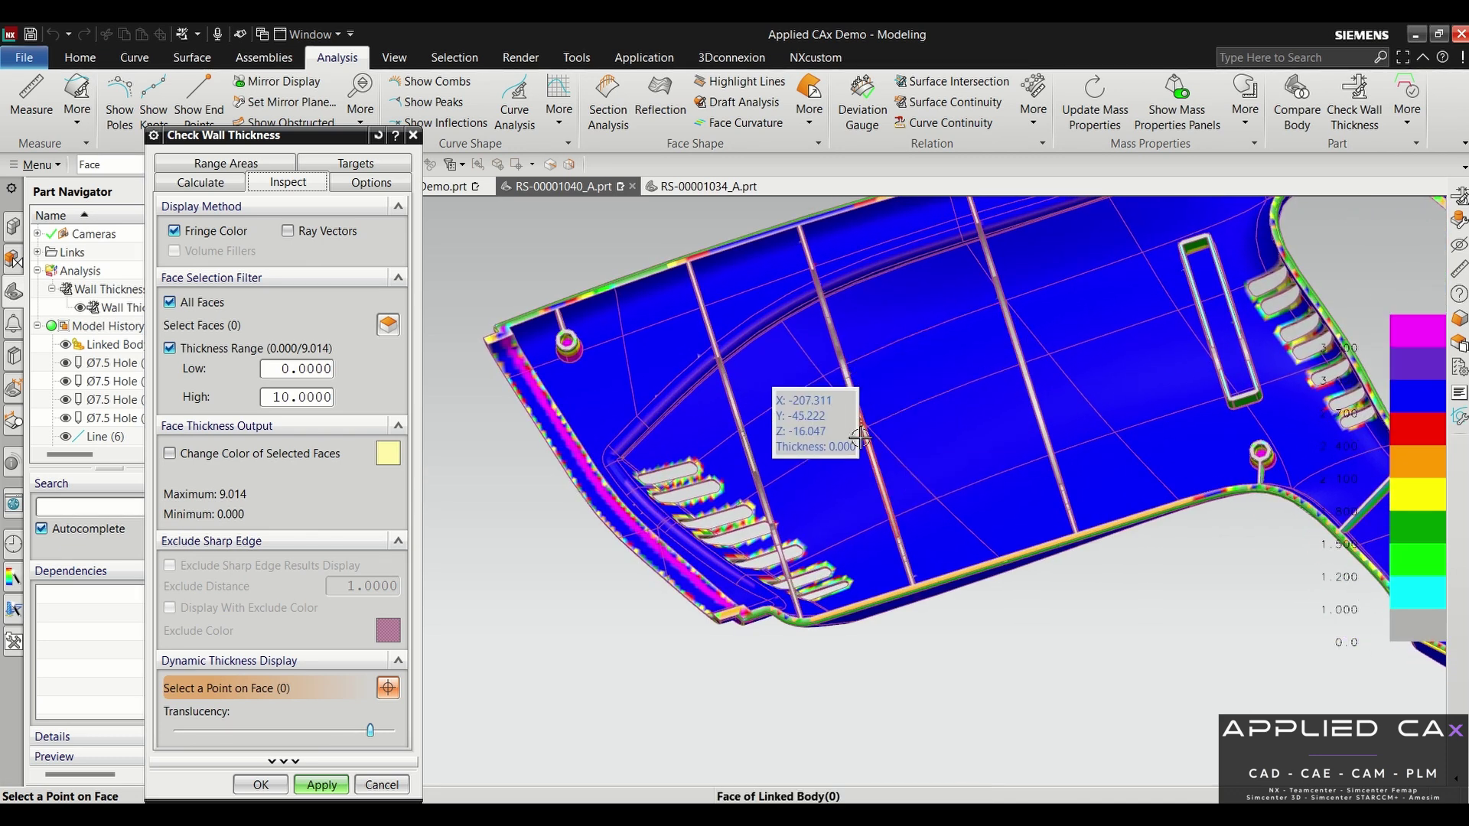
scroll(801, 543, up, 4)
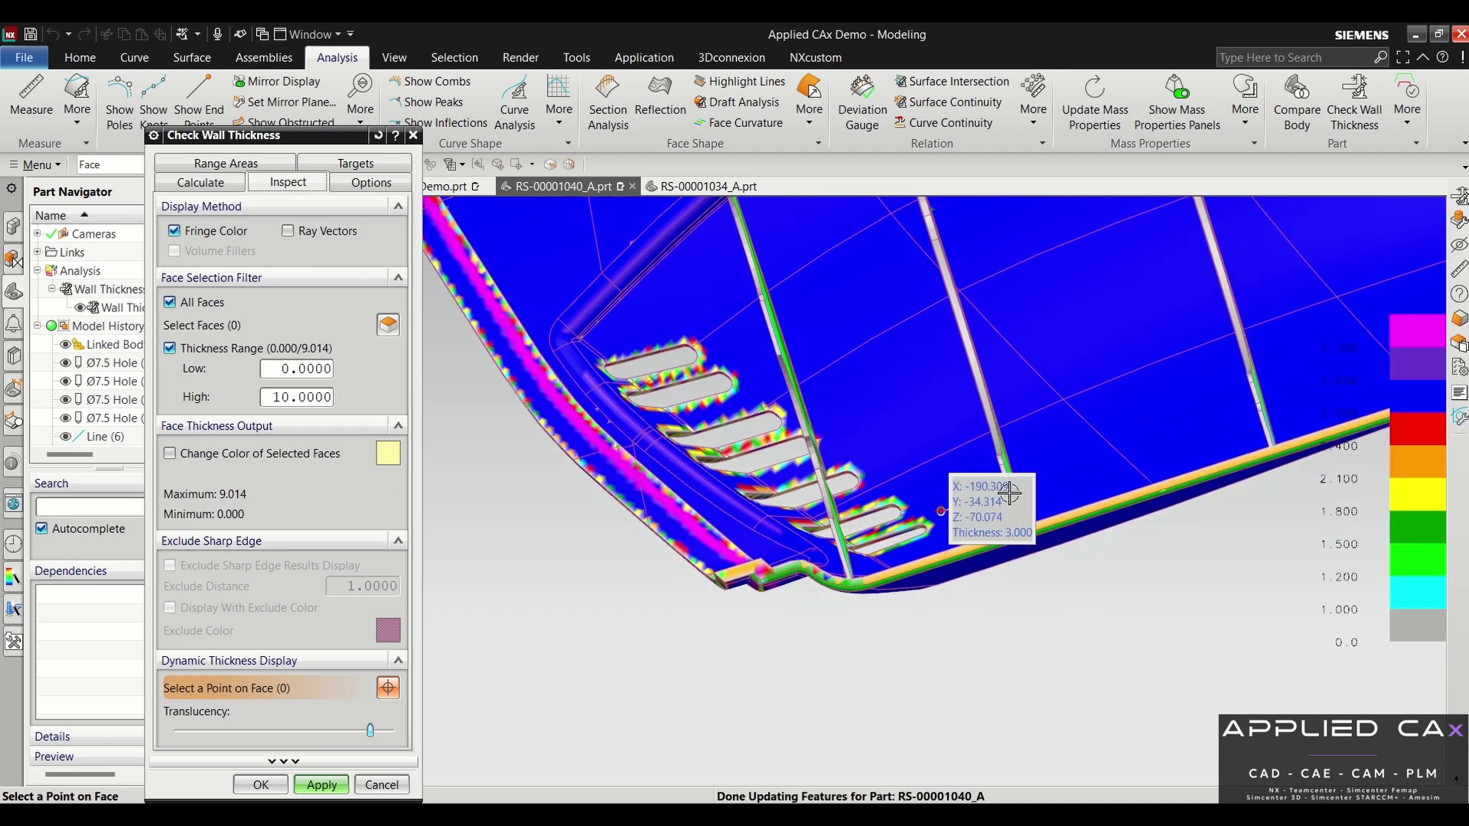
scroll(811, 535, up, 5)
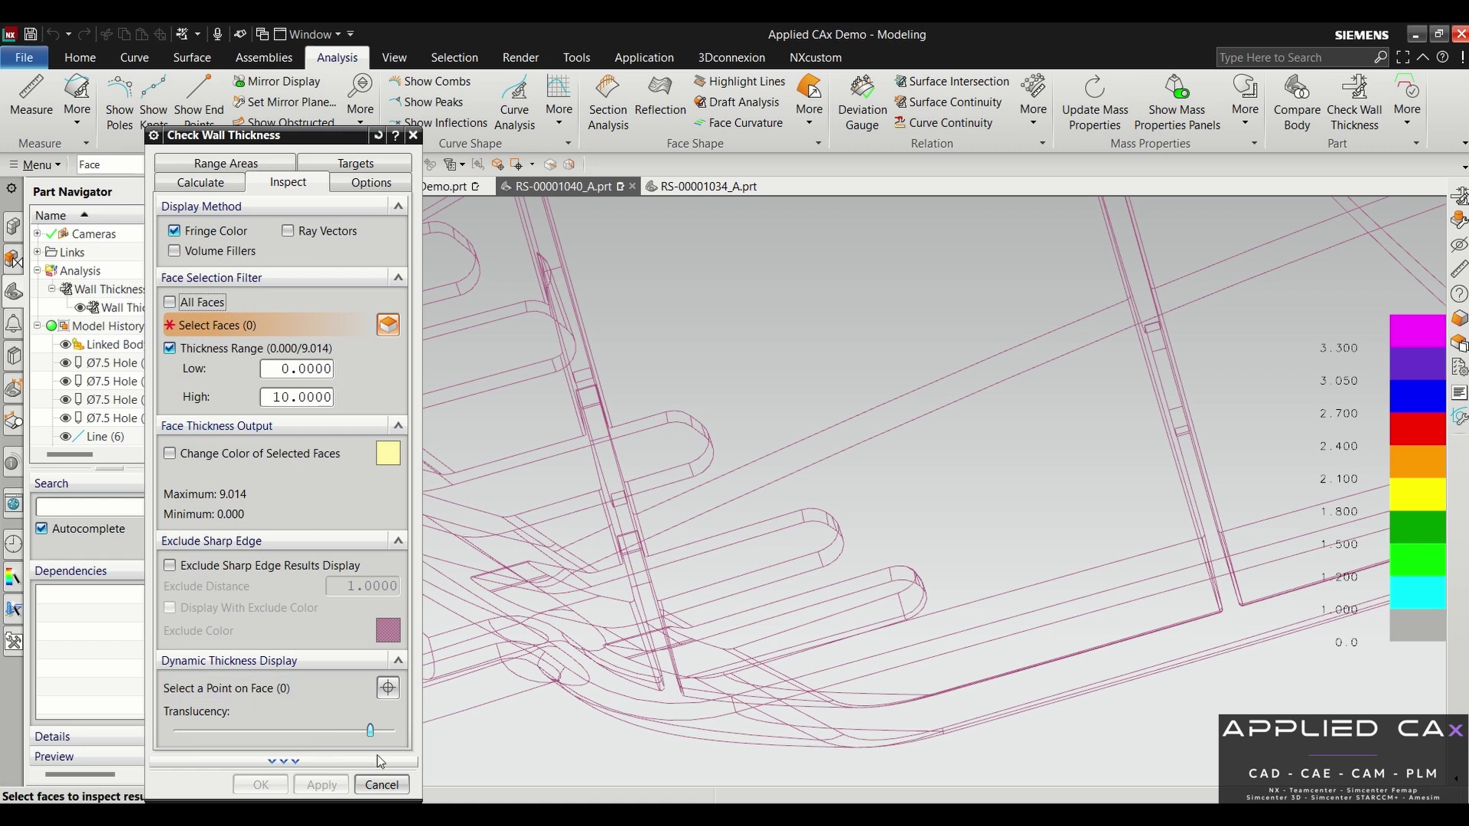
Step: Make the housing translucent and resume point picking to read the boss thickness of about 7.8
click(370, 731)
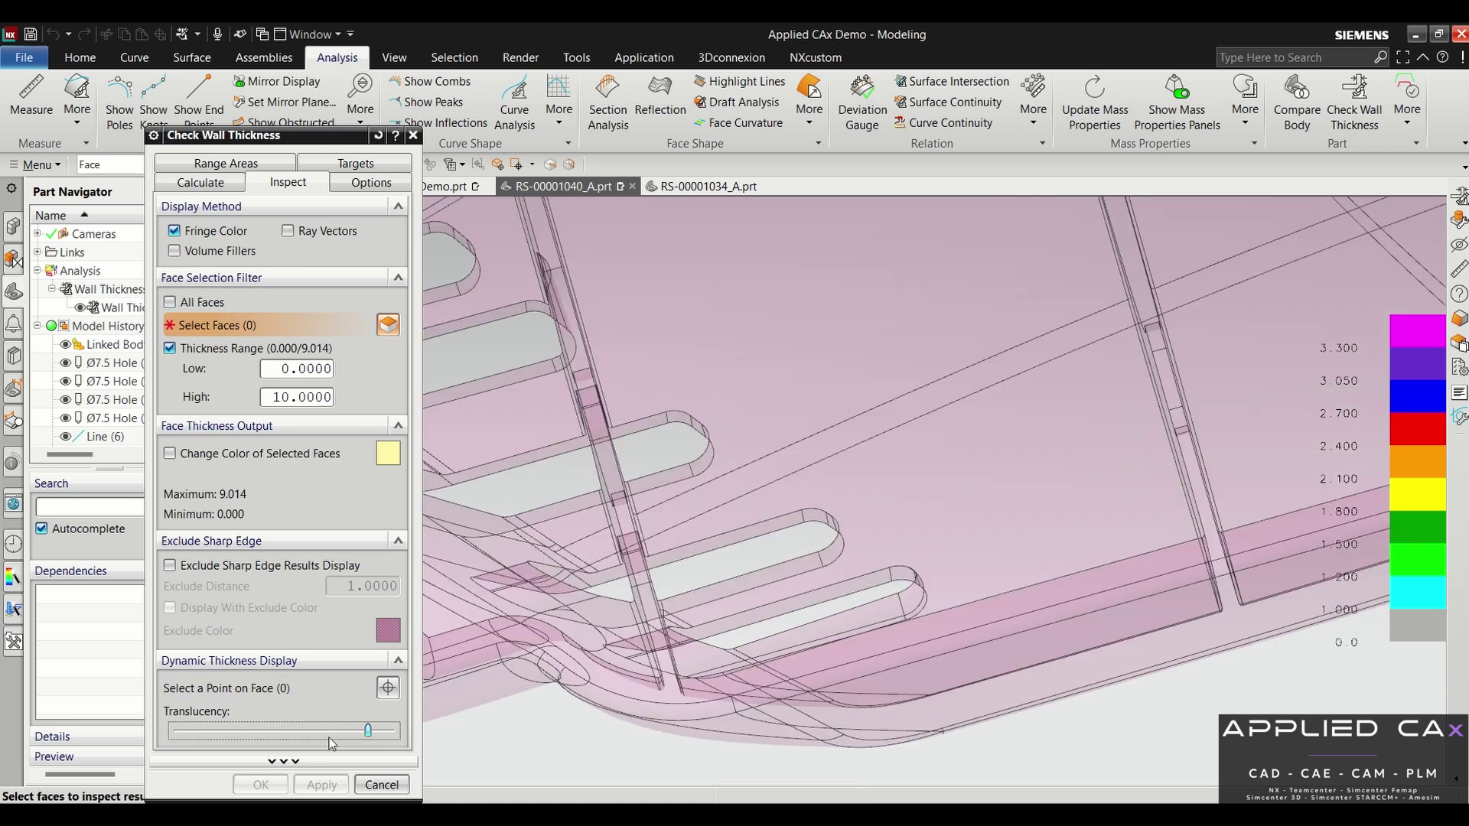
mouse_move(369, 731)
mouse_down()
mouse_move(255, 733)
mouse_move(361, 727)
mouse_up()
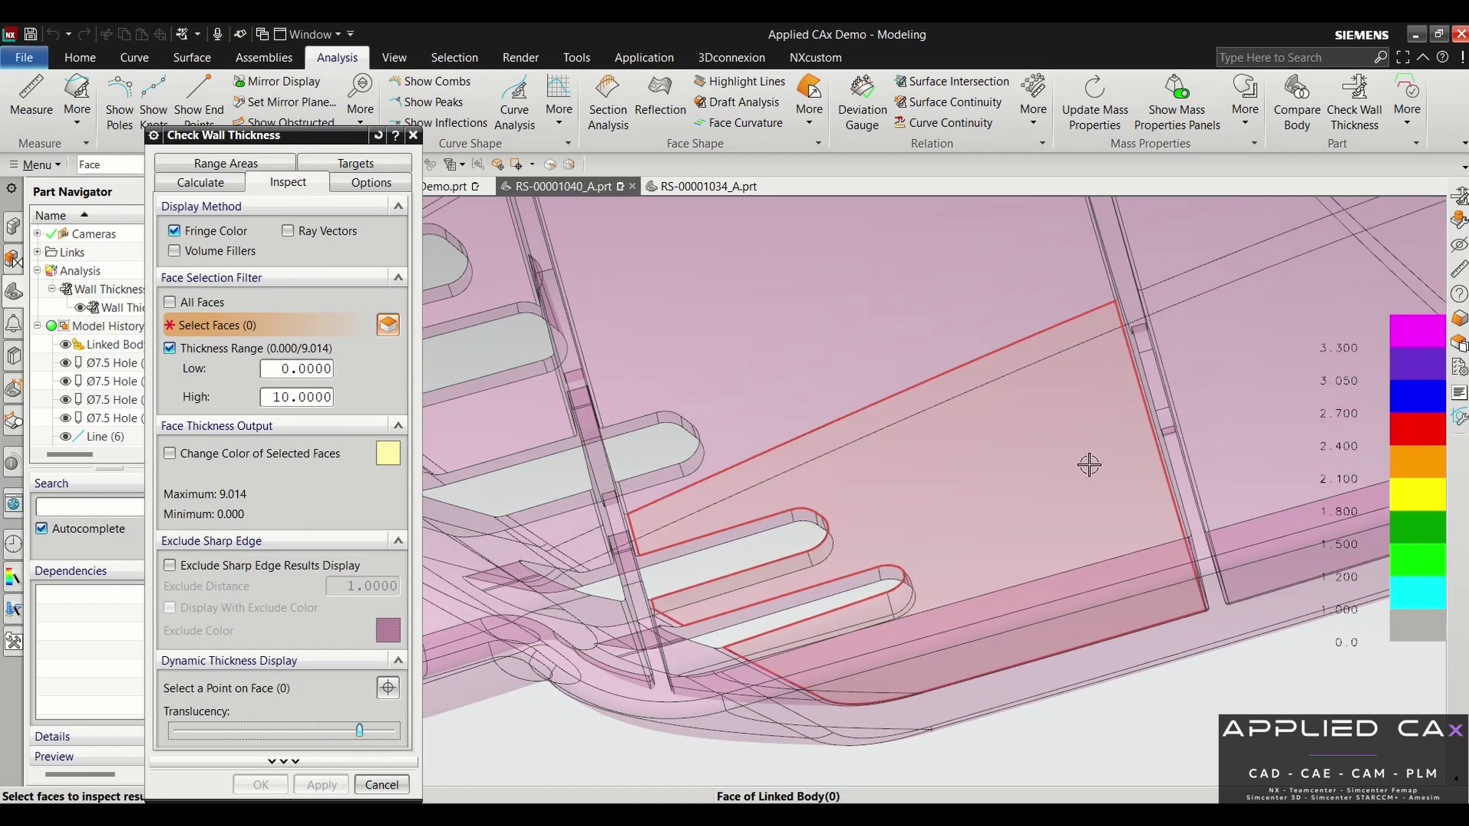
click(324, 685)
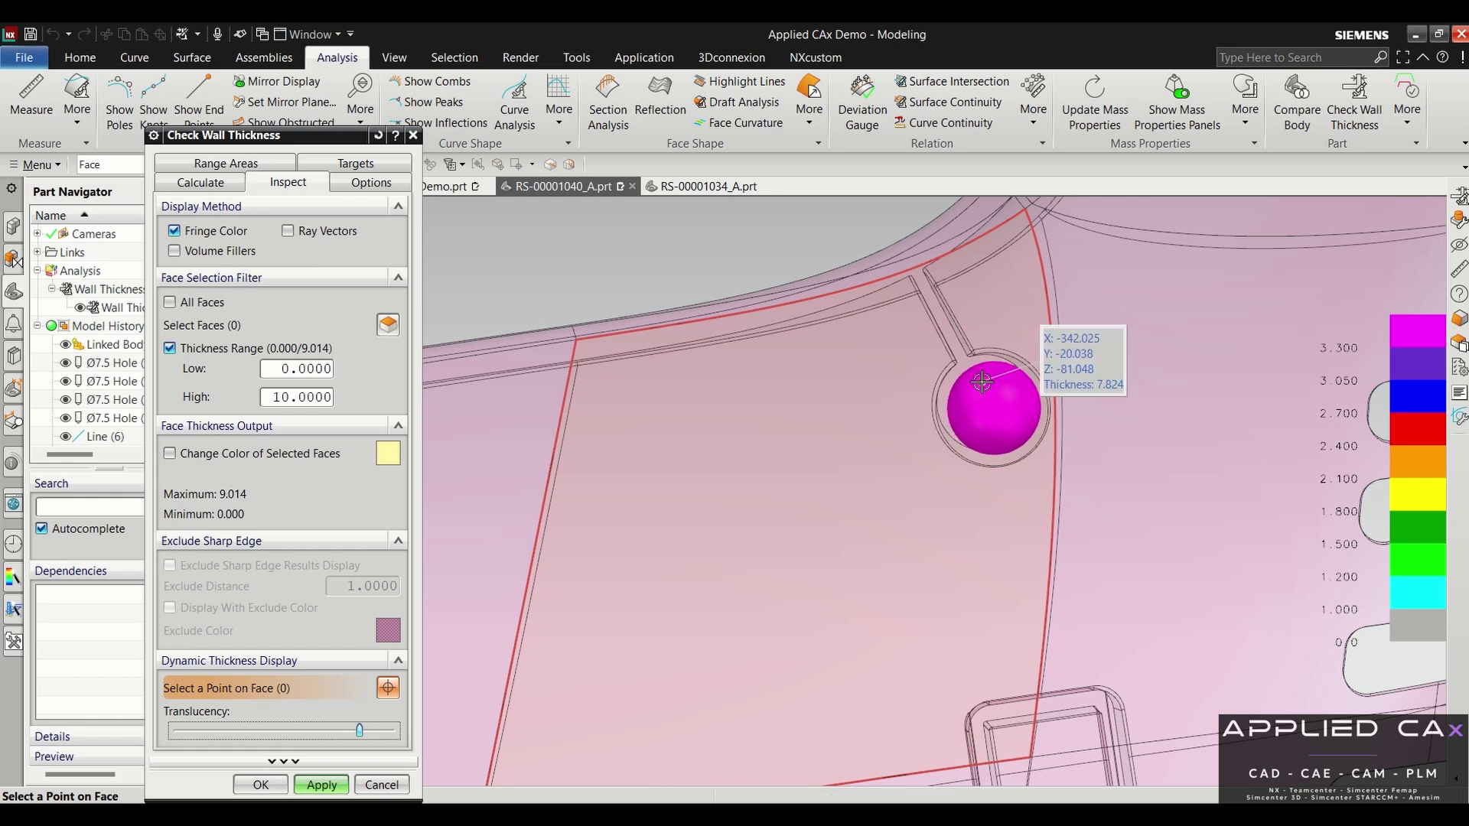
Step: Pin thickness labels at the boss (7.677) and two wall points (3.000, 3.000), then confirm with OK
click(979, 384)
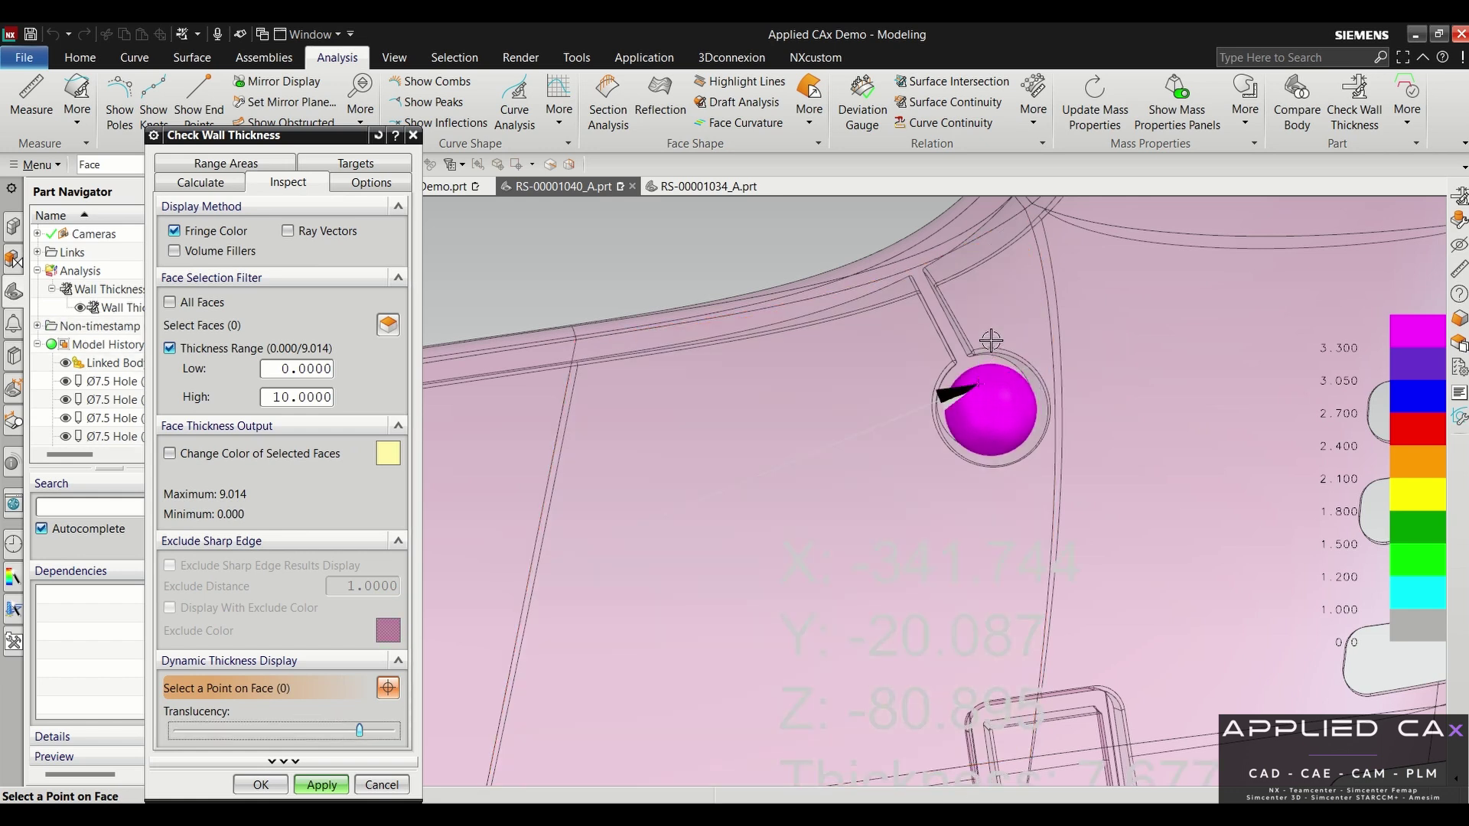
scroll(786, 236, down, 5)
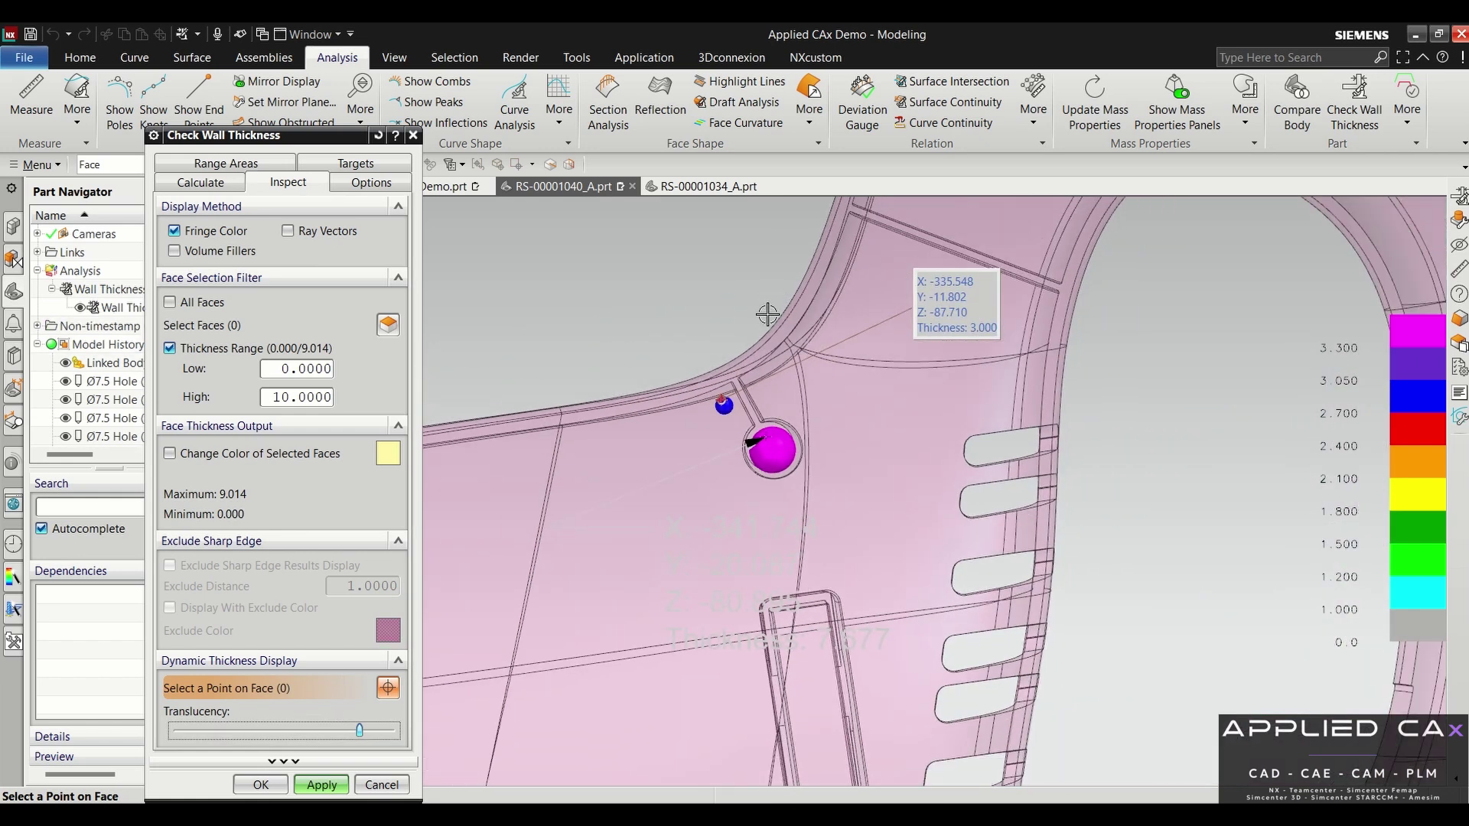
middle_drag(608, 326, 662, 669)
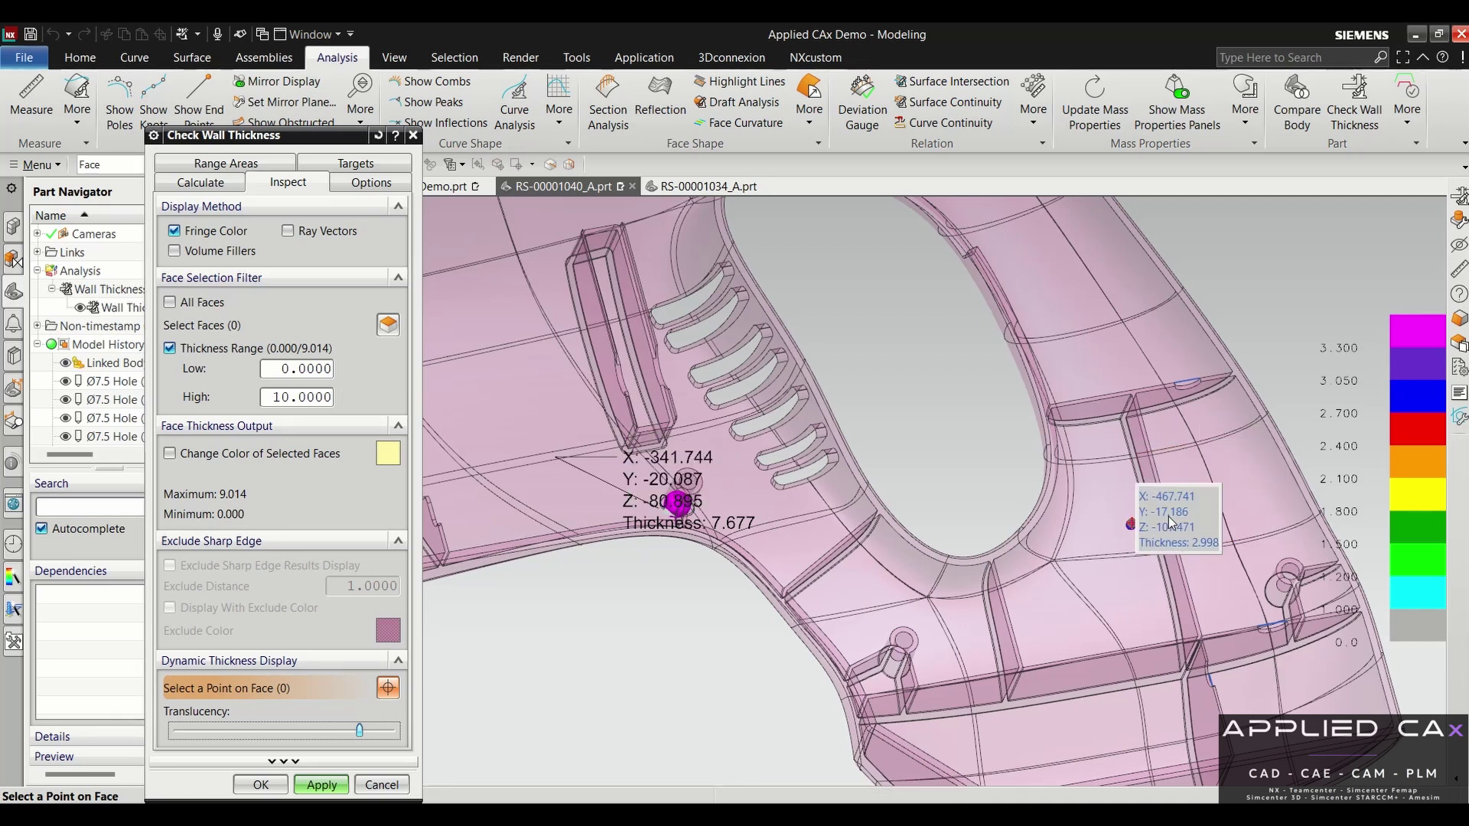
click(495, 399)
click(498, 376)
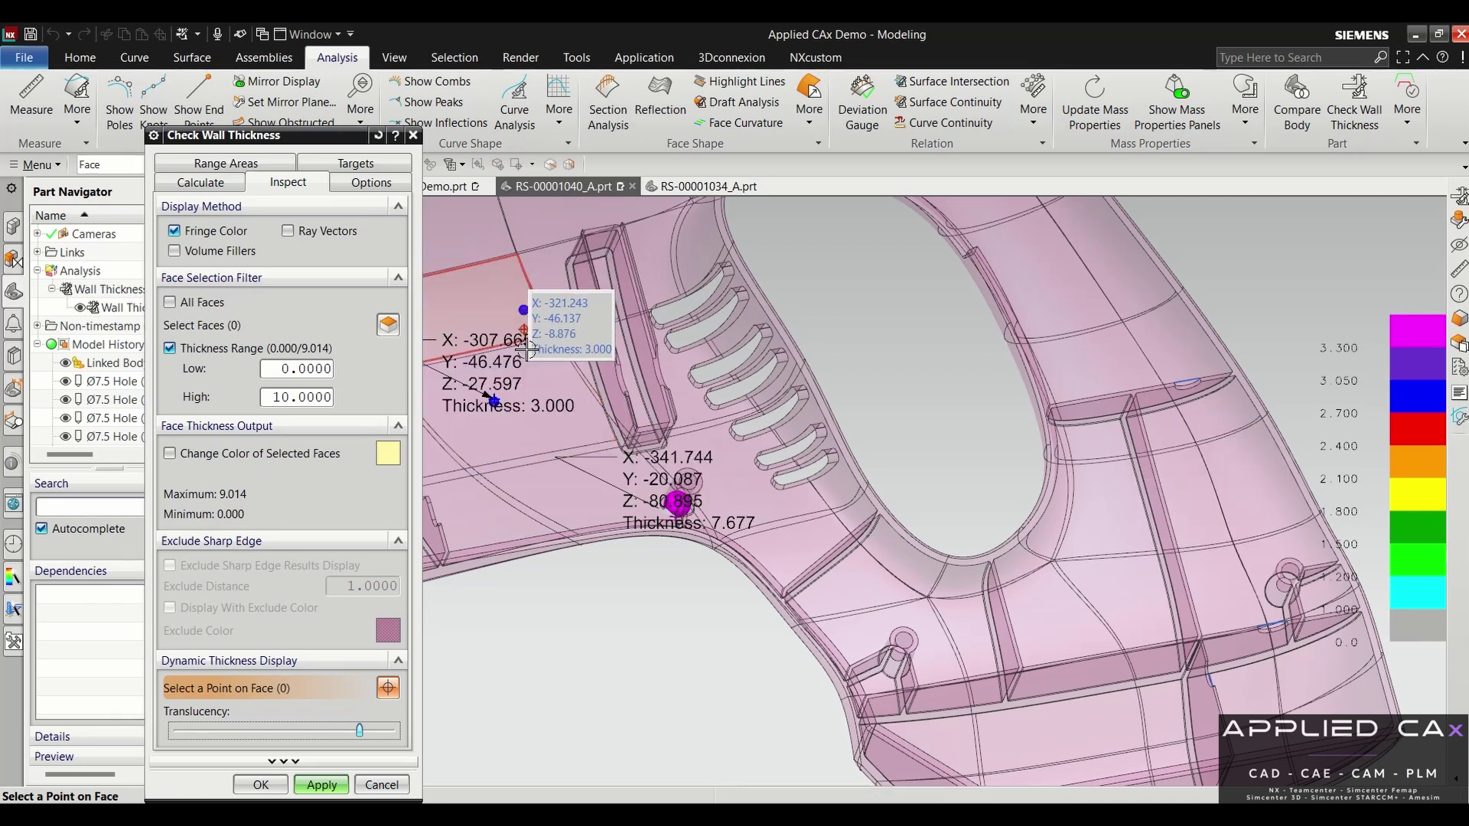
middle_drag(498, 375, 662, 440)
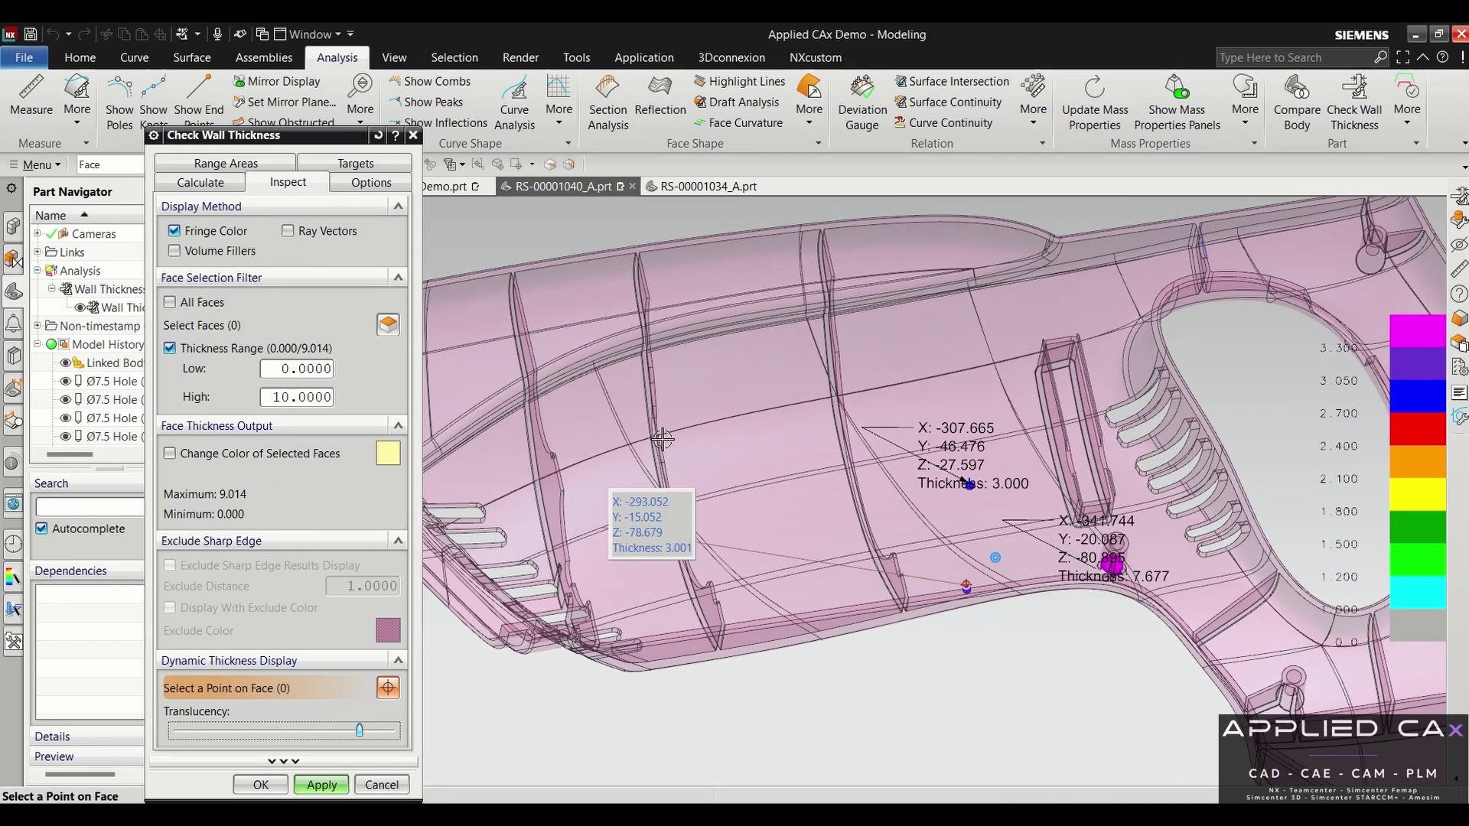
click(734, 383)
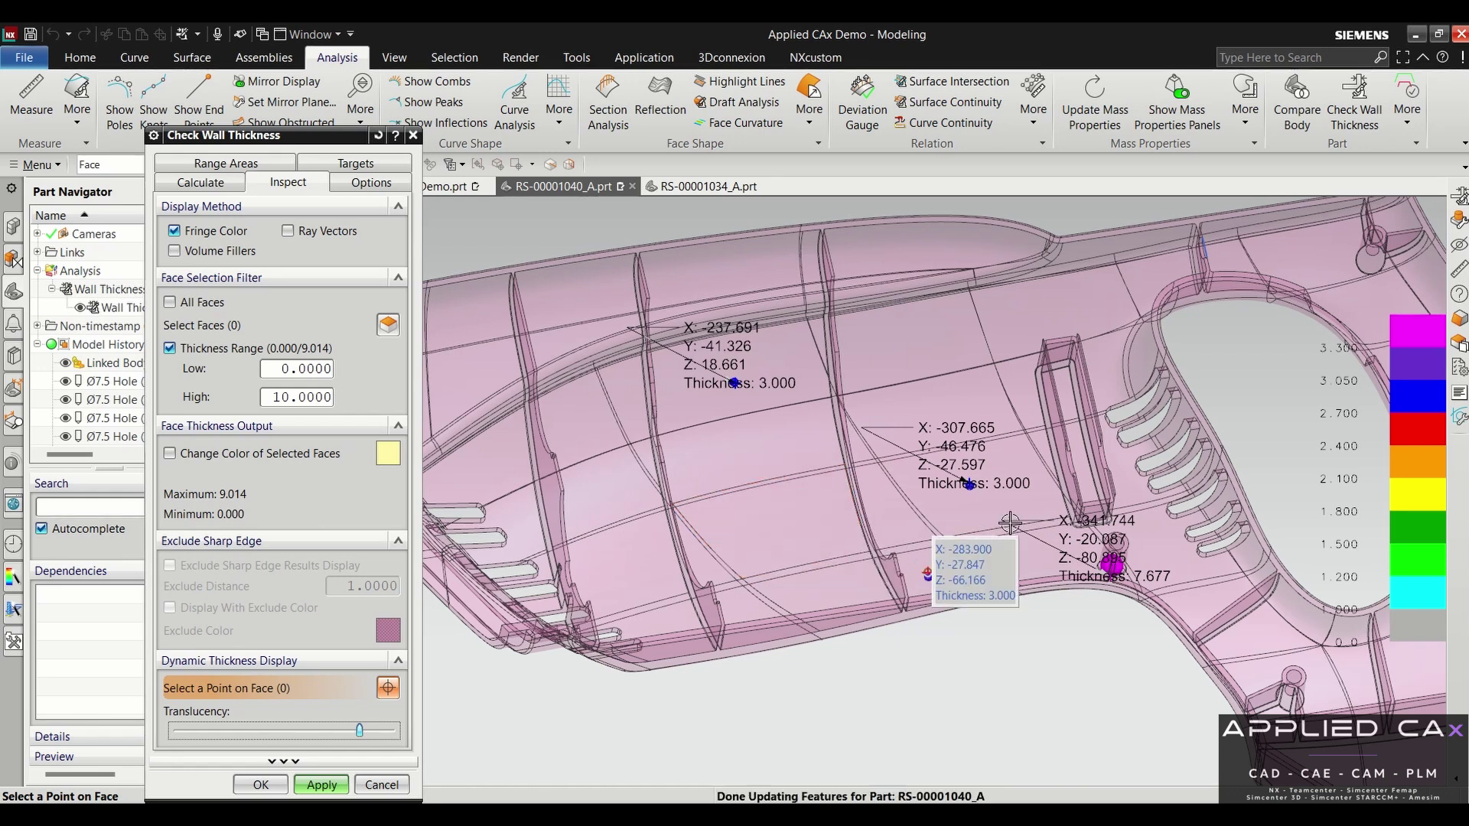
click(257, 785)
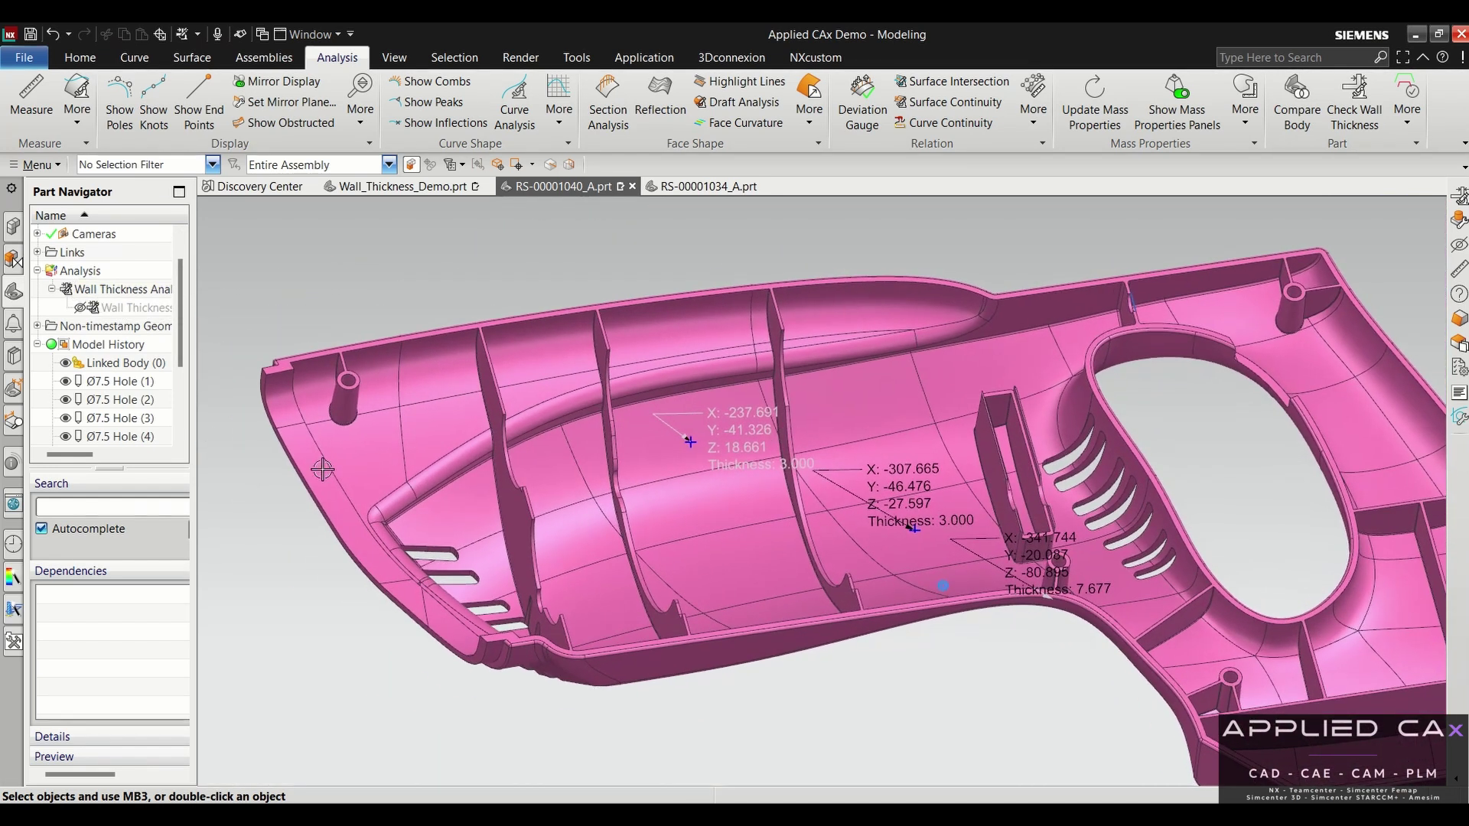
Step: Scroll the Model History down to Sphere (11)–(13) and rotate the housing slightly
scroll(111, 368, down, 2)
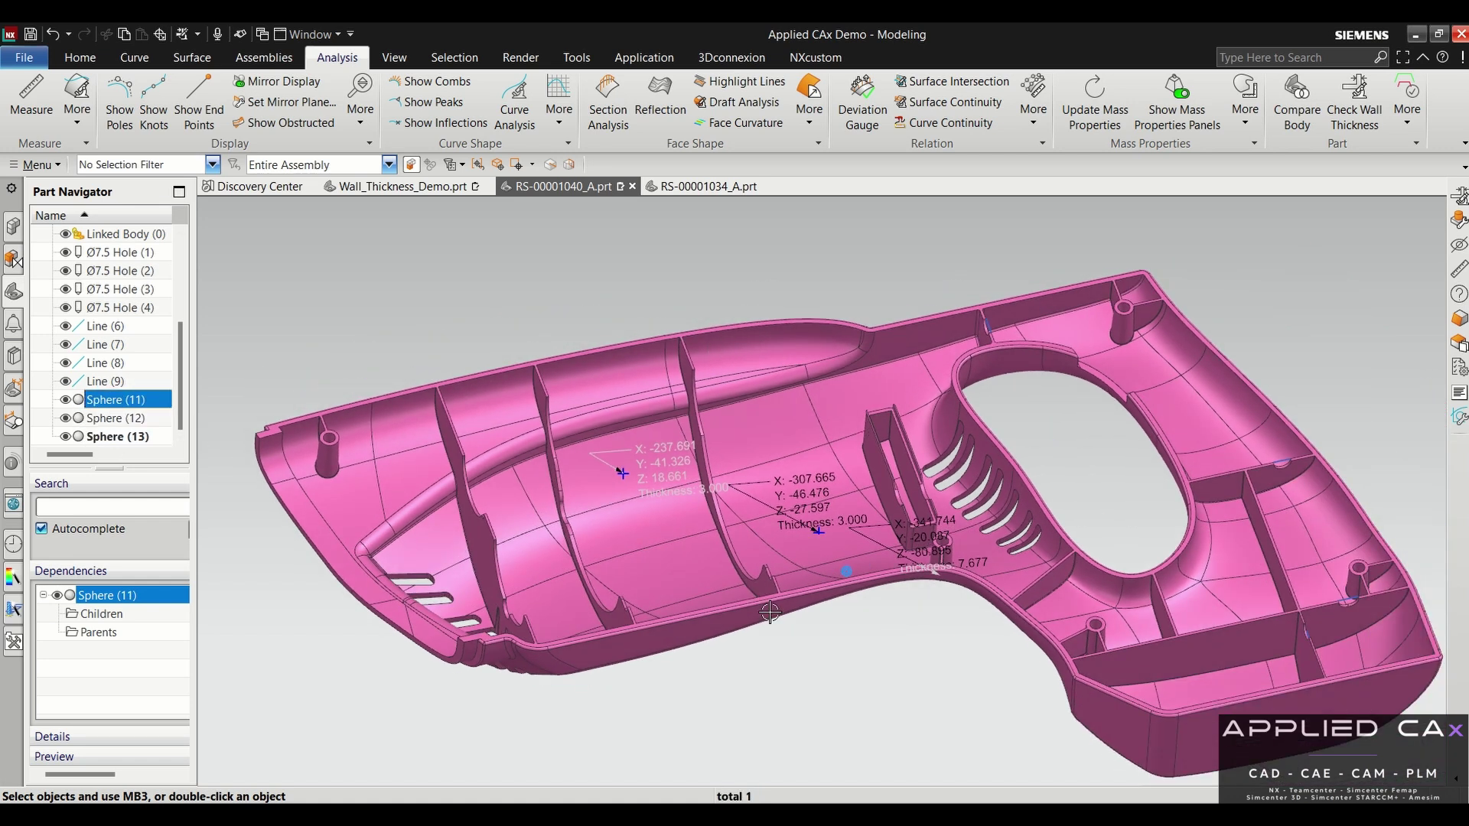
middle_drag(763, 622, 763, 622)
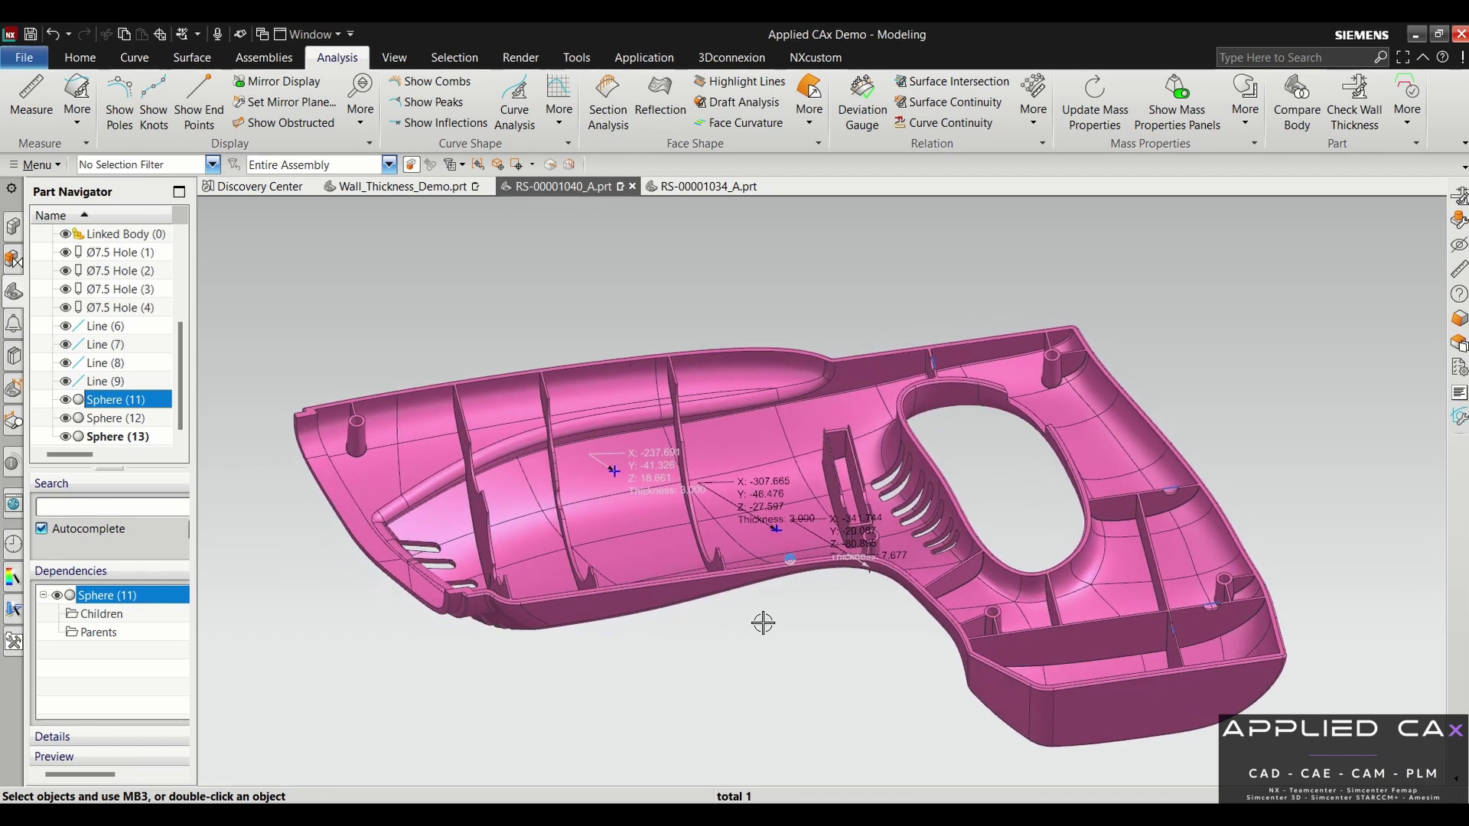